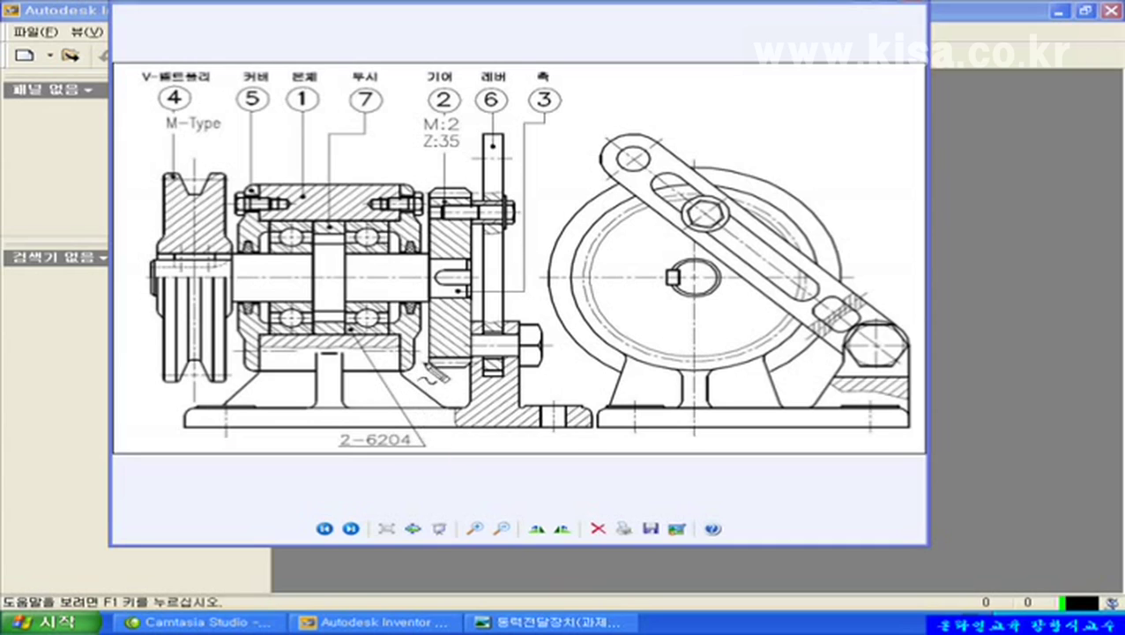
Mark the gear, the V-belt pulley, their keyways and the M:2, Z:35 and M-Type labels on the assembly drawing
{"action": "mouse_move", "coordinate": [432, 363]}
{"action": "left_mouse_down"}
{"action": "mouse_move", "coordinate": [438, 187]}
{"action": "mouse_move", "coordinate": [468, 188]}
{"action": "mouse_move", "coordinate": [471, 362]}
{"action": "mouse_move", "coordinate": [429, 365]}
{"action": "left_mouse_up"}
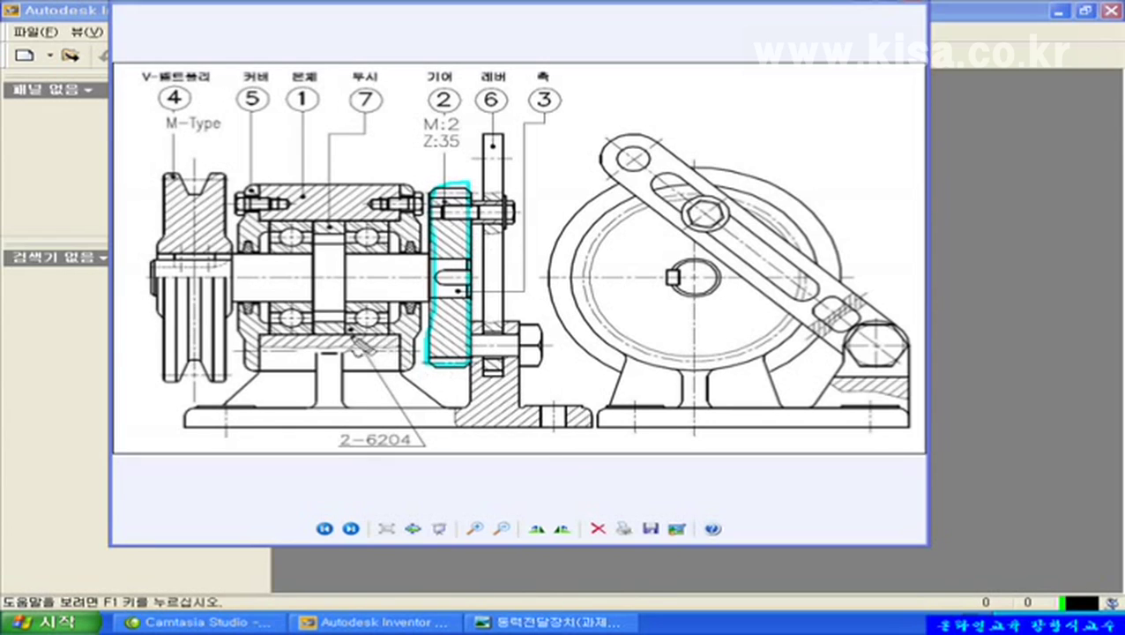
{"action": "mouse_move", "coordinate": [162, 175]}
{"action": "left_mouse_down"}
{"action": "mouse_move", "coordinate": [159, 367]}
{"action": "mouse_move", "coordinate": [181, 392]}
{"action": "mouse_move", "coordinate": [231, 365]}
{"action": "mouse_move", "coordinate": [240, 239]}
{"action": "mouse_move", "coordinate": [228, 176]}
{"action": "mouse_move", "coordinate": [185, 192]}
{"action": "mouse_move", "coordinate": [163, 175]}
{"action": "left_mouse_up"}
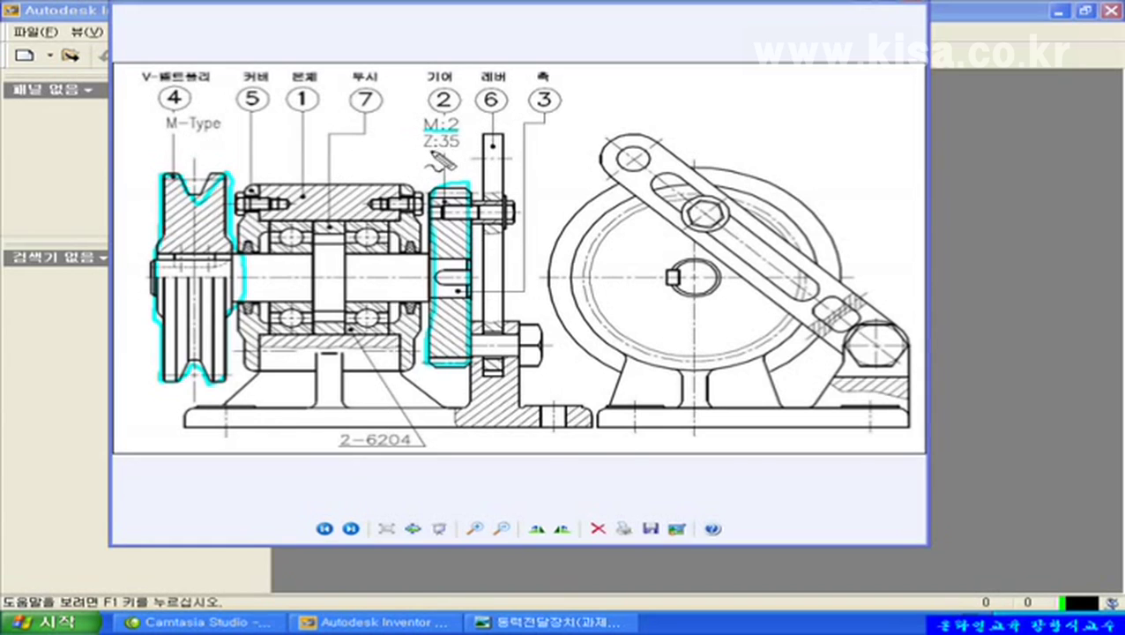
{"action": "left_click_drag", "start_coordinate": [421, 153], "coordinate": [458, 152]}
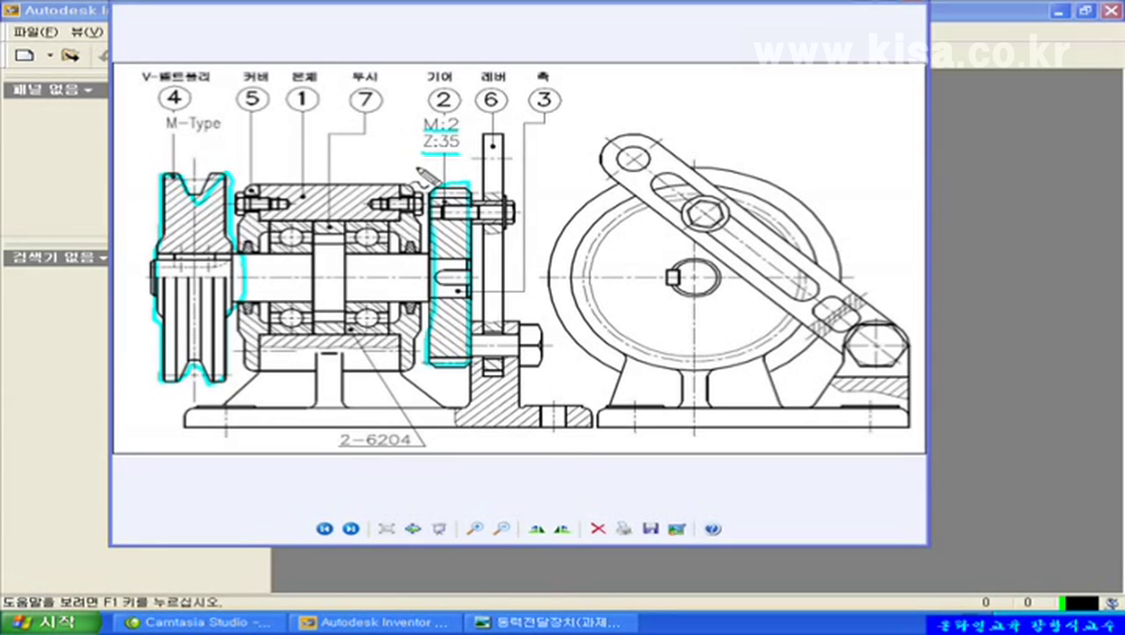
{"action": "mouse_move", "coordinate": [469, 152]}
{"action": "left_mouse_down"}
{"action": "mouse_move", "coordinate": [462, 111]}
{"action": "mouse_move", "coordinate": [413, 150]}
{"action": "mouse_move", "coordinate": [425, 155]}
{"action": "left_mouse_up"}
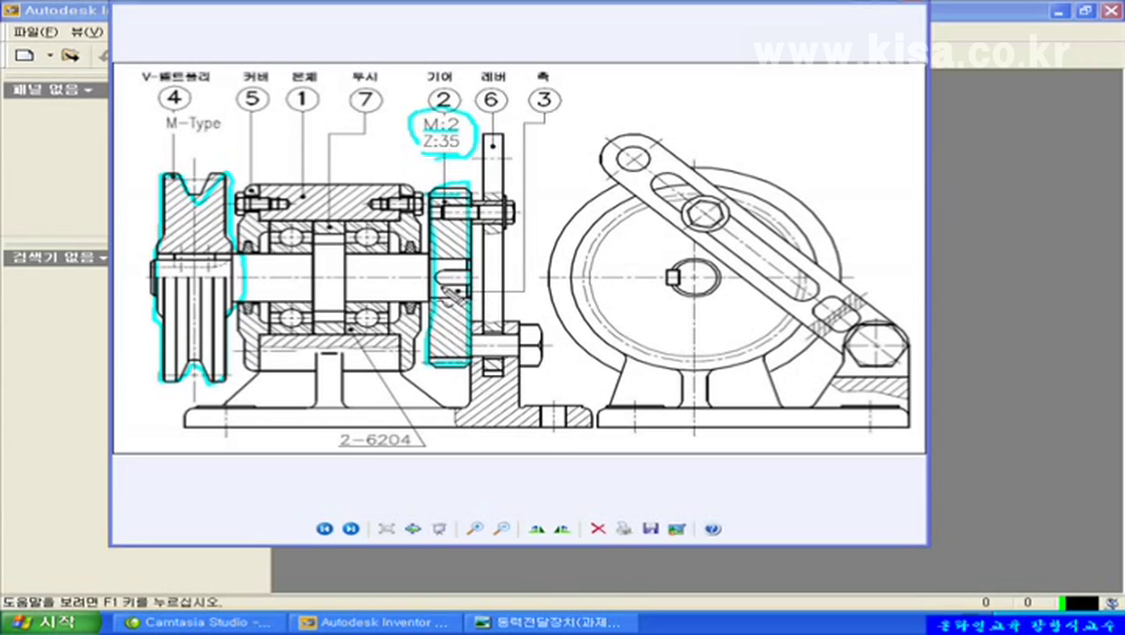
{"action": "mouse_move", "coordinate": [468, 286]}
{"action": "left_mouse_down"}
{"action": "mouse_move", "coordinate": [460, 268]}
{"action": "mouse_move", "coordinate": [452, 276]}
{"action": "left_mouse_up"}
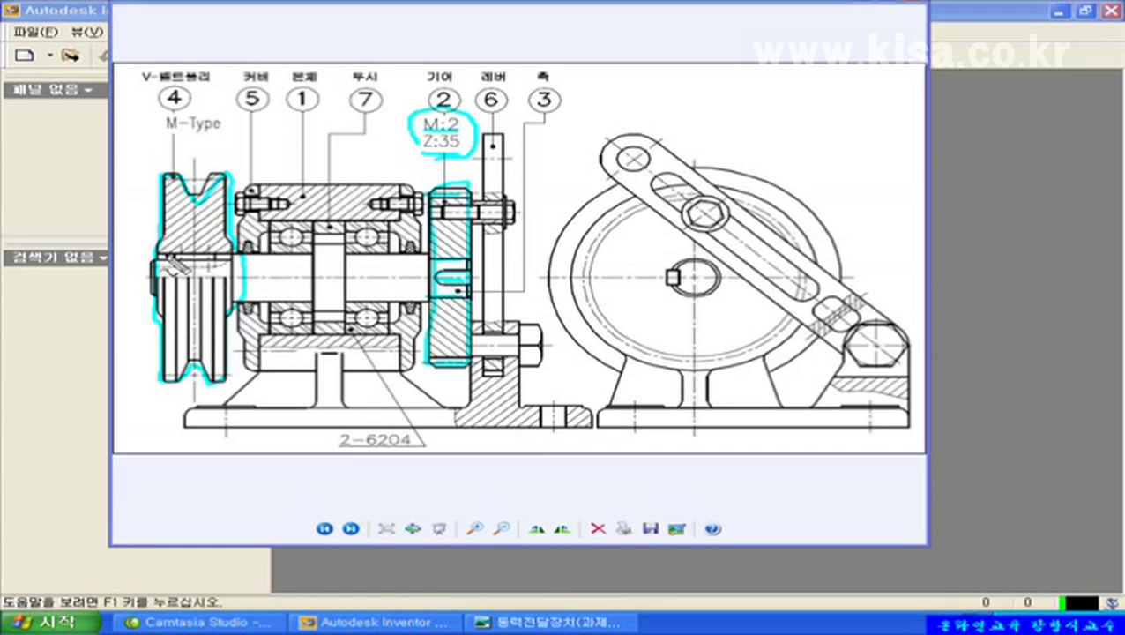
{"action": "left_click_drag", "start_coordinate": [164, 133], "coordinate": [220, 131]}
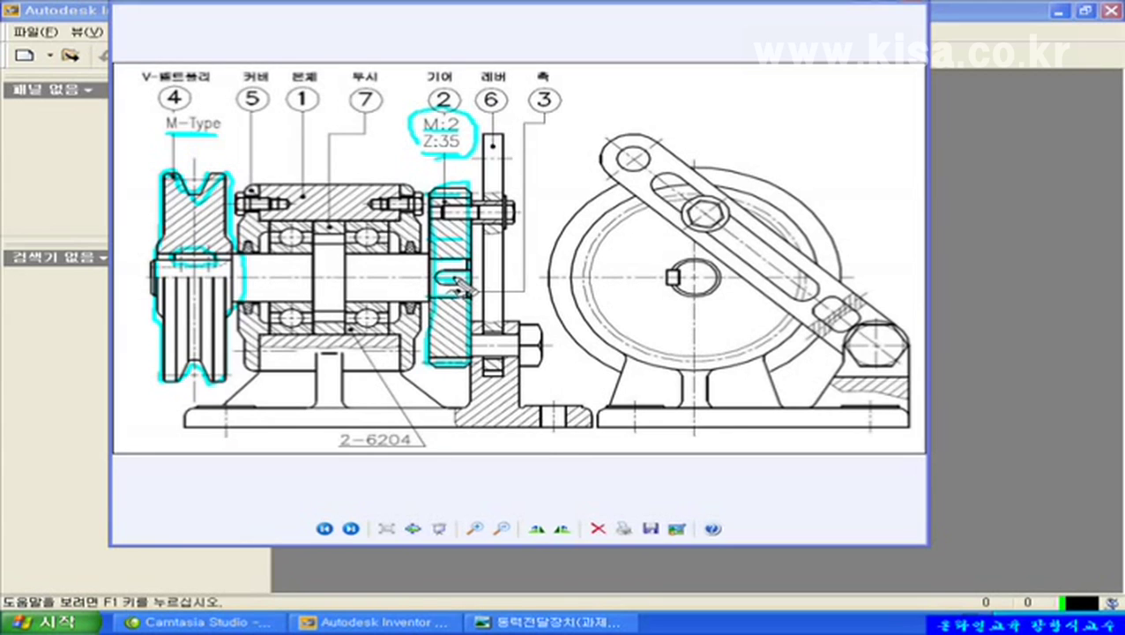
{"action": "right_click", "coordinate": [353, 513]}
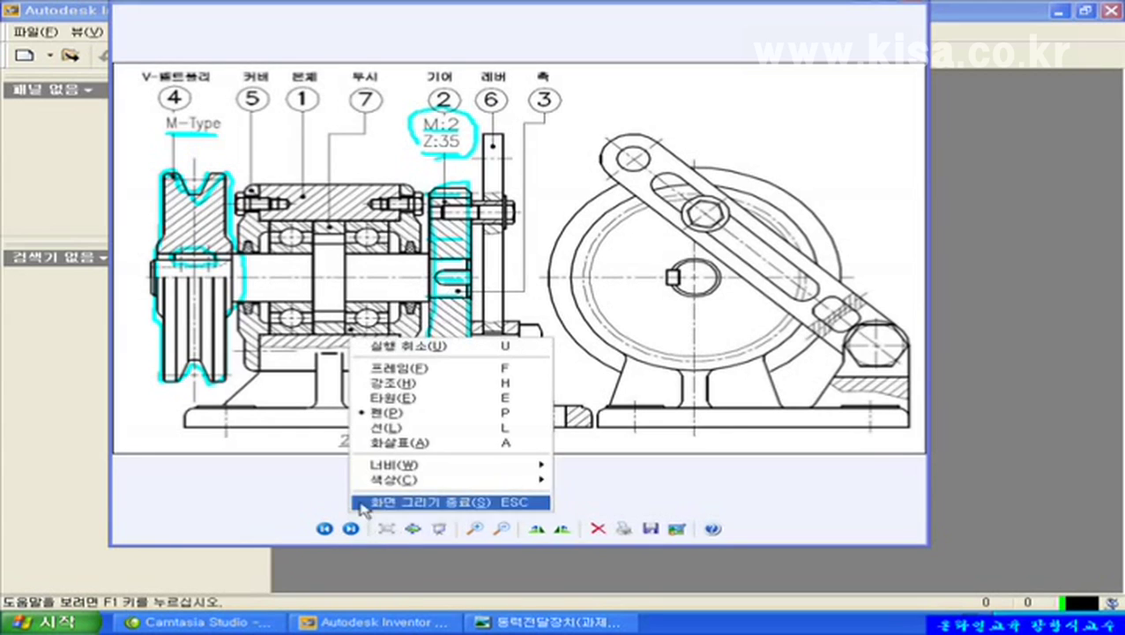
{"action": "left_click", "coordinate": [376, 510]}
Bring up the KS B 1311 parallel key table and mark the row for the 5×5 key
{"action": "left_click", "coordinate": [351, 529]}
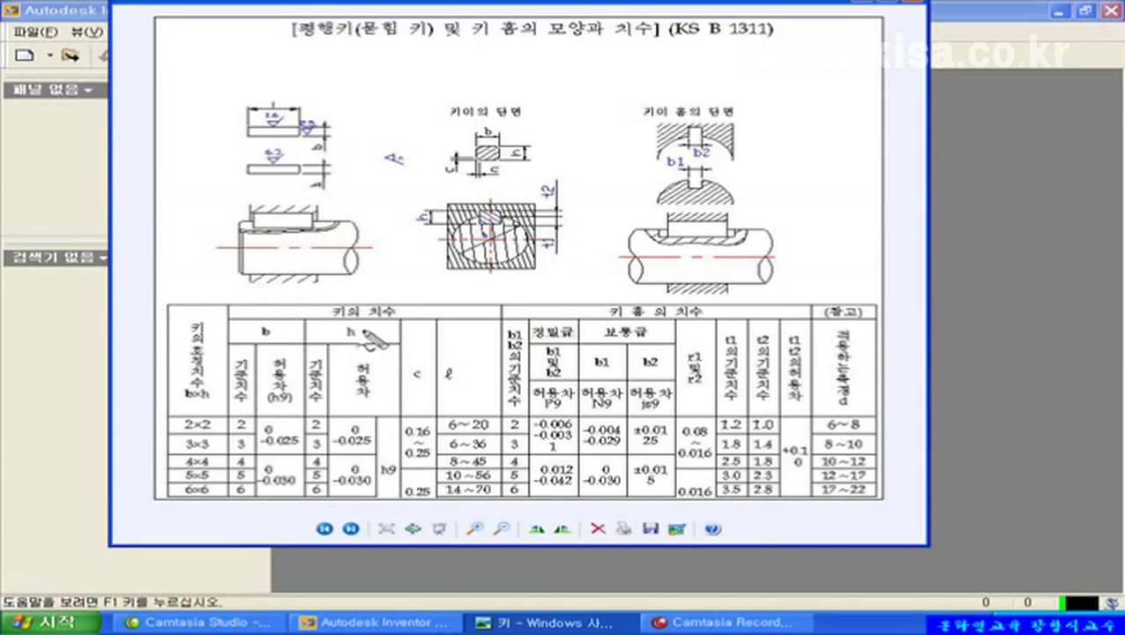
{"action": "left_click_drag", "start_coordinate": [170, 481], "coordinate": [211, 481]}
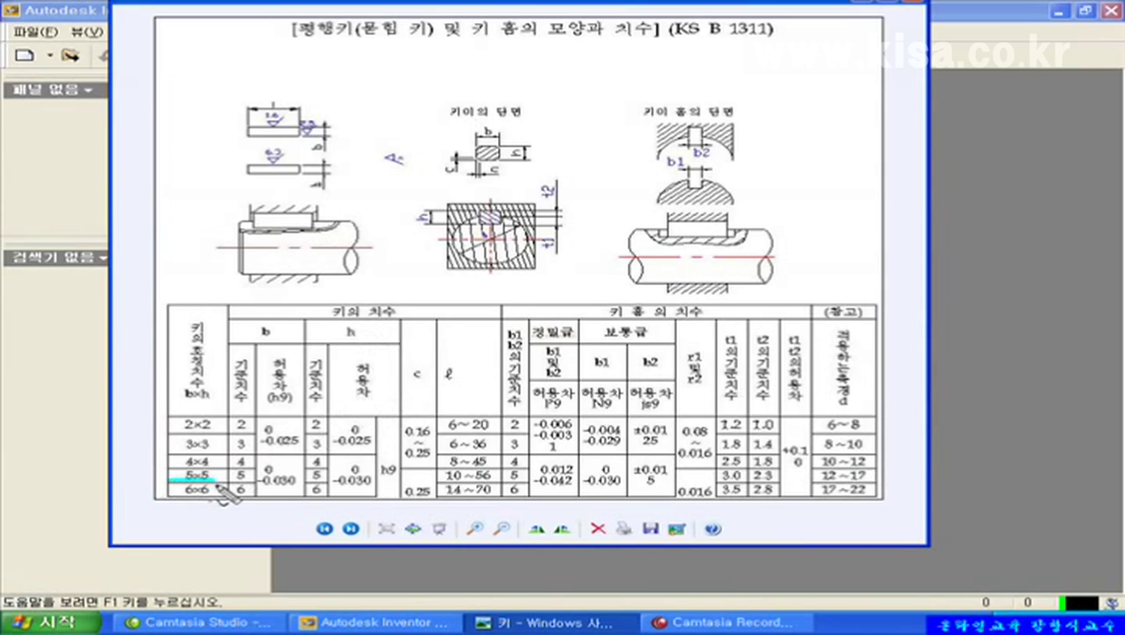
{"action": "left_click_drag", "start_coordinate": [212, 481], "coordinate": [864, 492]}
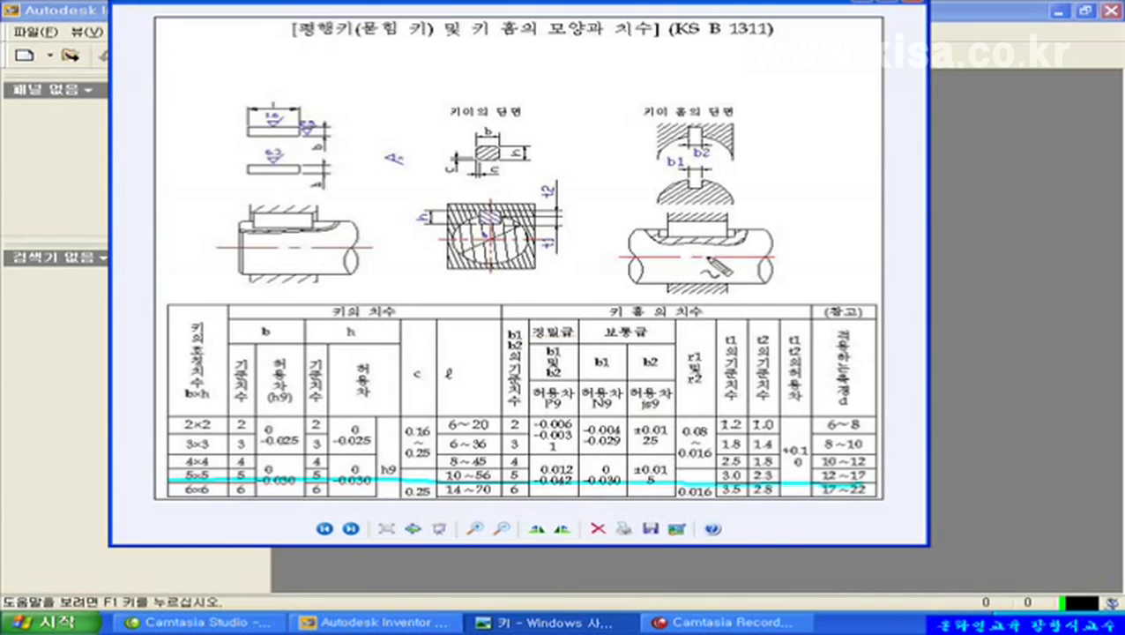
Mark the hub keyway width b2 with its Js9 tolerance and the depth t2 for the 5×5 key
{"action": "mouse_move", "coordinate": [658, 166]}
{"action": "left_mouse_down"}
{"action": "mouse_move", "coordinate": [702, 126]}
{"action": "mouse_move", "coordinate": [734, 154]}
{"action": "left_mouse_up"}
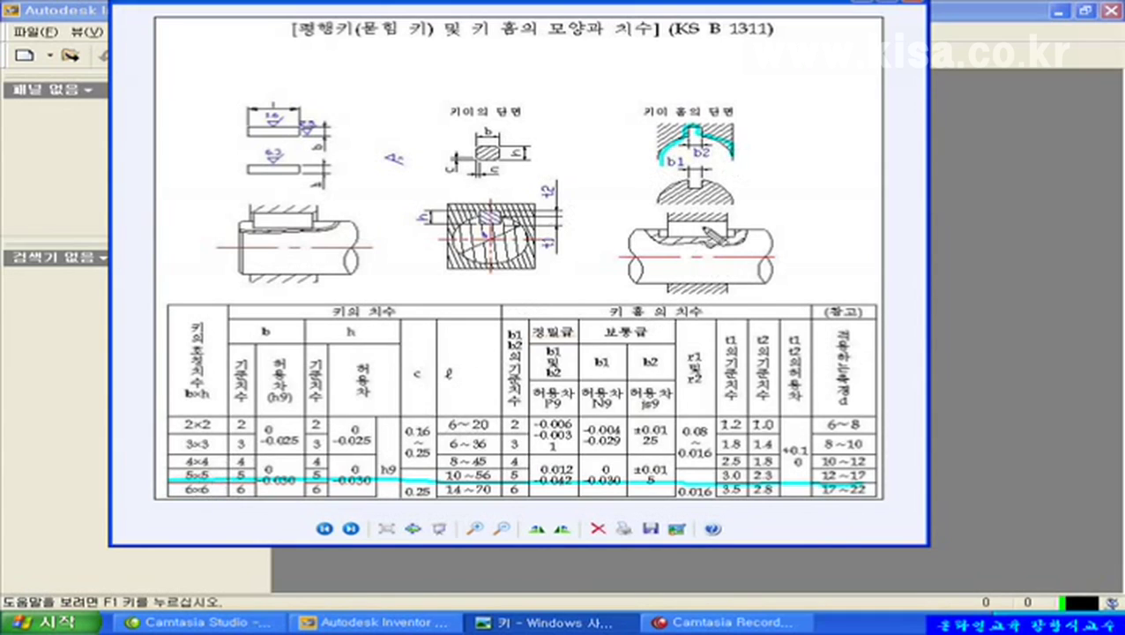
{"action": "mouse_move", "coordinate": [710, 165]}
{"action": "left_mouse_down"}
{"action": "mouse_move", "coordinate": [699, 143]}
{"action": "mouse_move", "coordinate": [712, 159]}
{"action": "left_mouse_up"}
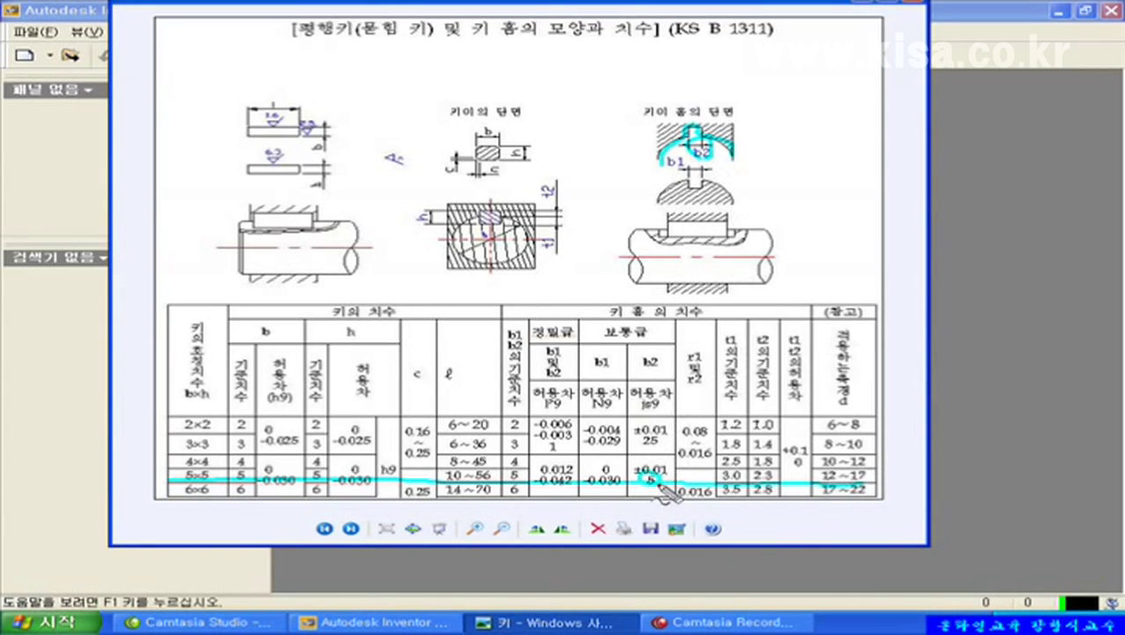
{"action": "mouse_move", "coordinate": [641, 478]}
{"action": "left_mouse_down"}
{"action": "mouse_move", "coordinate": [670, 454]}
{"action": "mouse_move", "coordinate": [665, 484]}
{"action": "left_mouse_up"}
{"action": "mouse_move", "coordinate": [651, 417]}
{"action": "left_mouse_down"}
{"action": "mouse_move", "coordinate": [631, 406]}
{"action": "mouse_move", "coordinate": [666, 397]}
{"action": "mouse_move", "coordinate": [663, 413]}
{"action": "left_mouse_up"}
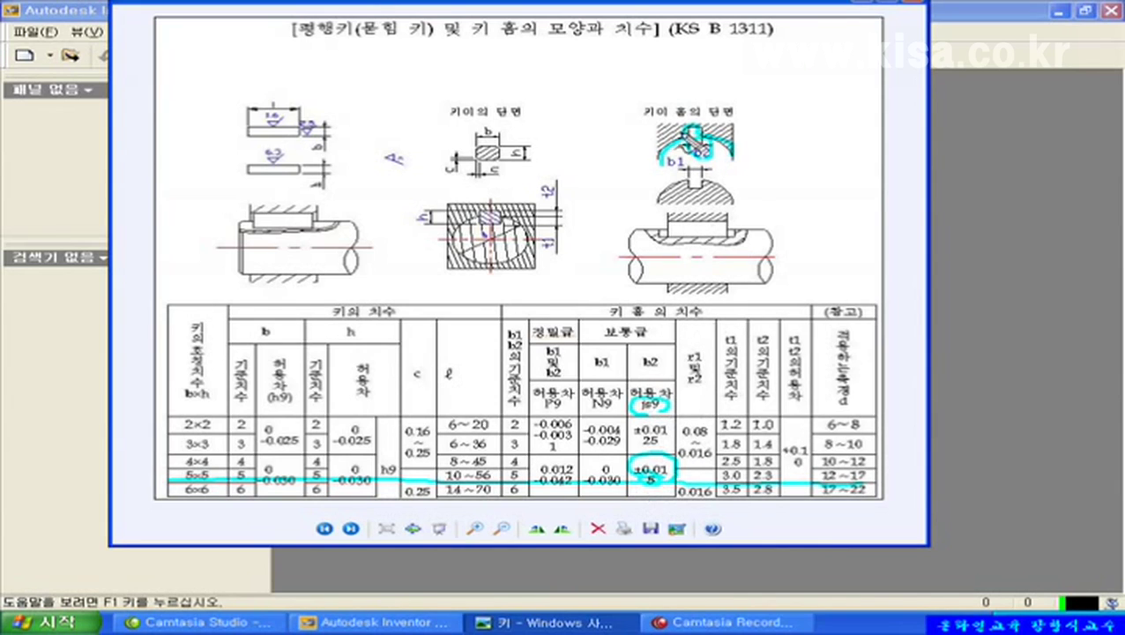
{"action": "left_click_drag", "start_coordinate": [552, 184], "coordinate": [550, 194]}
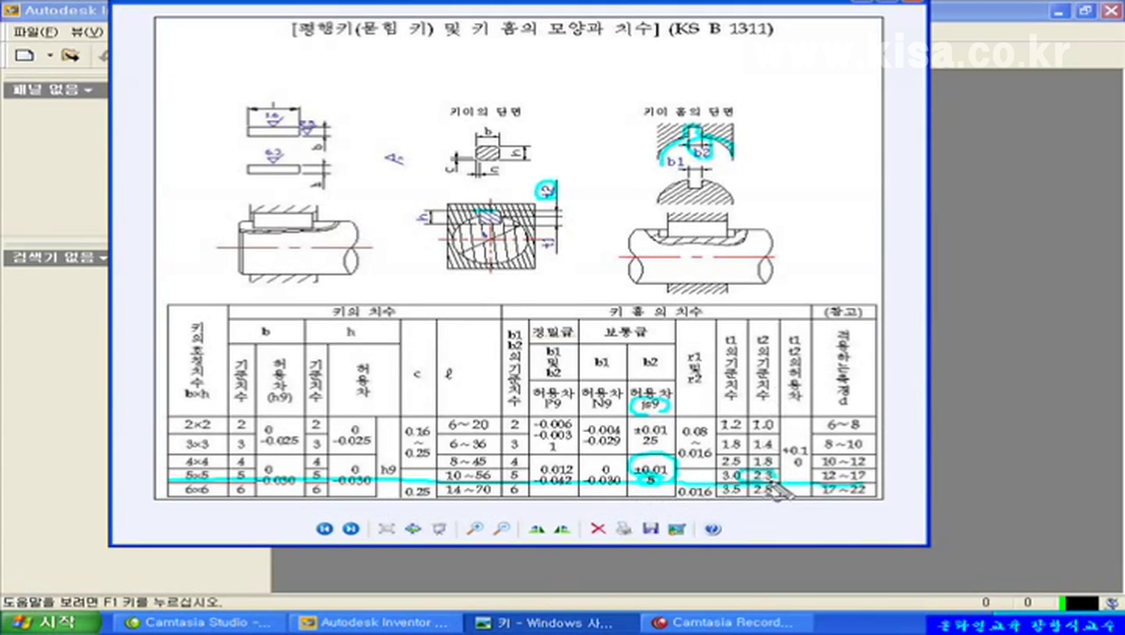
{"action": "left_click_drag", "start_coordinate": [774, 476], "coordinate": [747, 476]}
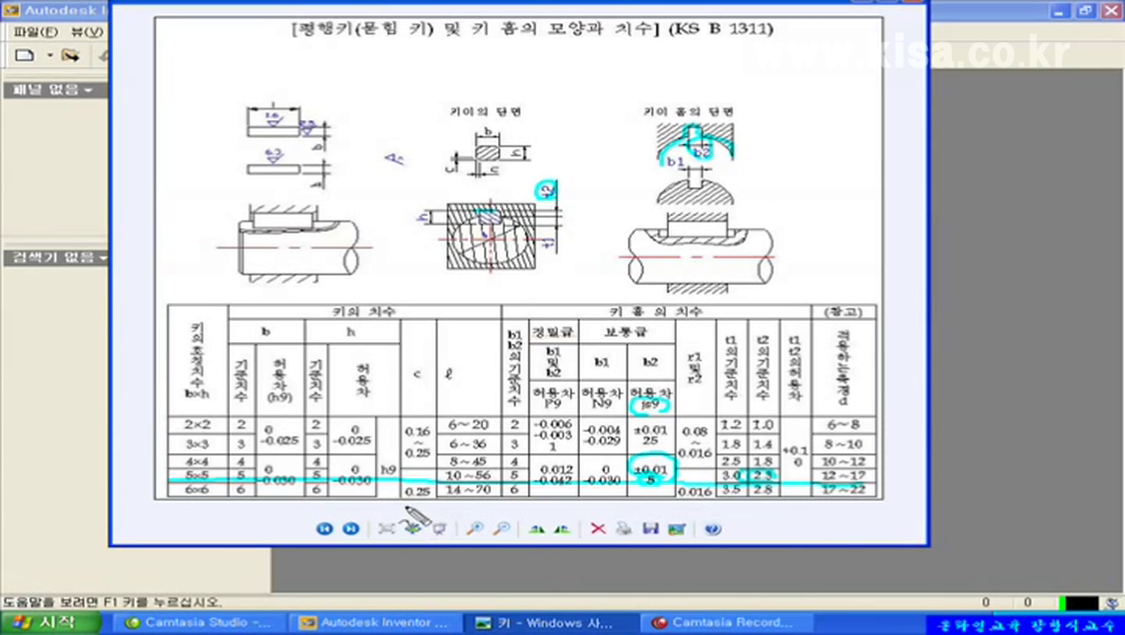
{"action": "right_click", "coordinate": [424, 500]}
{"action": "left_click", "coordinate": [501, 492]}
Switch to Autodesk Inventor, check the active project and create a new part from the Standard.ipt template
{"action": "key", "text": "alt+Tab"}
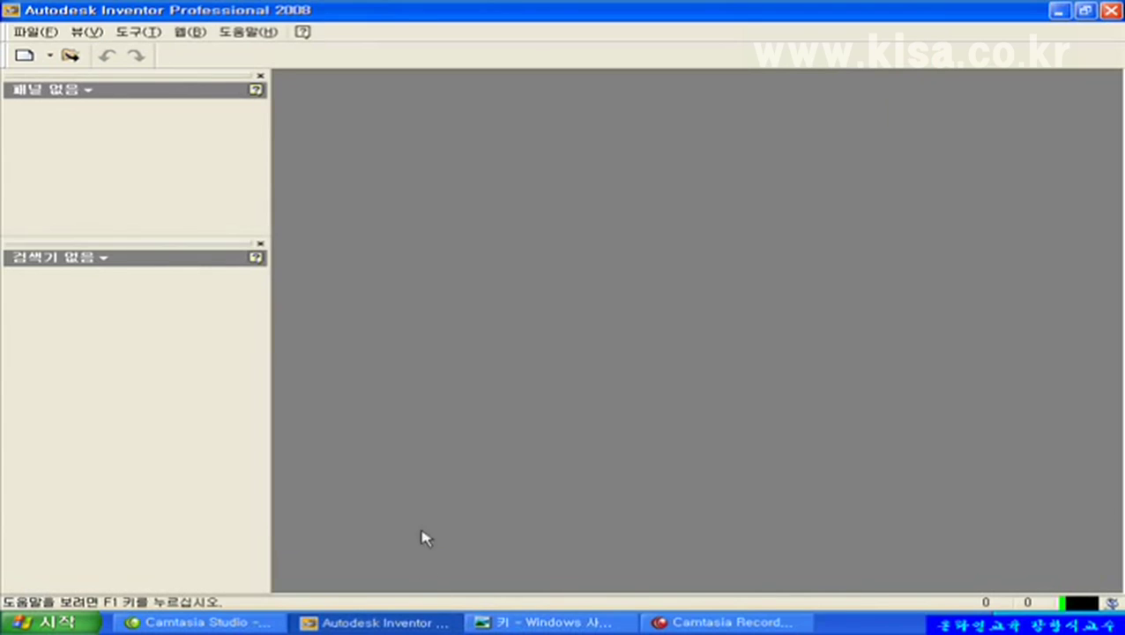
{"action": "left_click", "coordinate": [25, 56]}
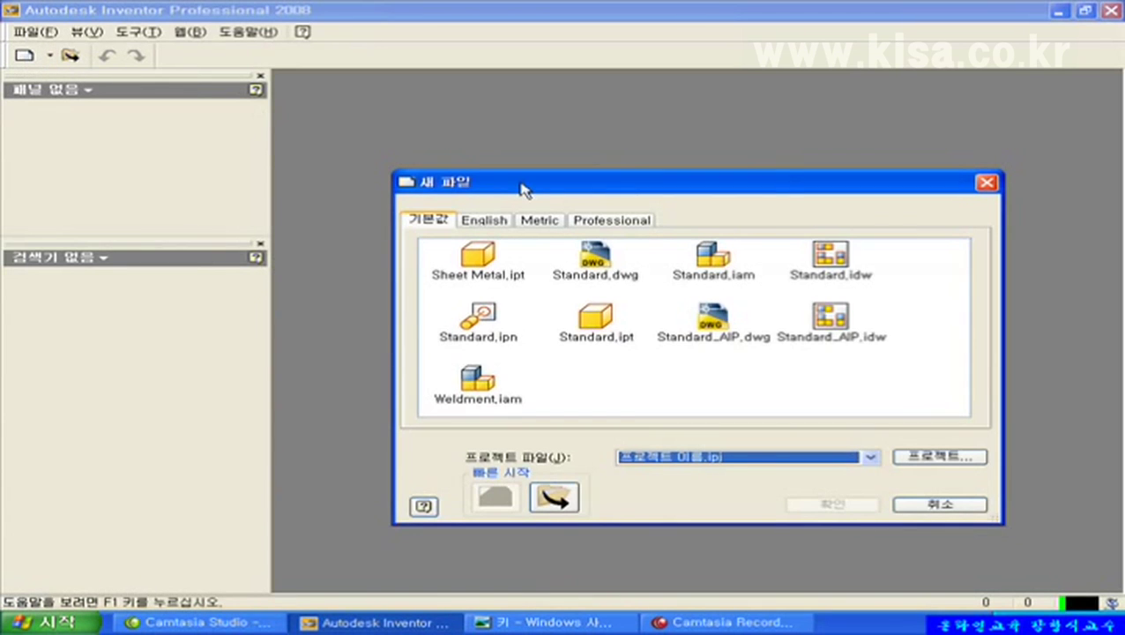
{"action": "left_click", "coordinate": [936, 457]}
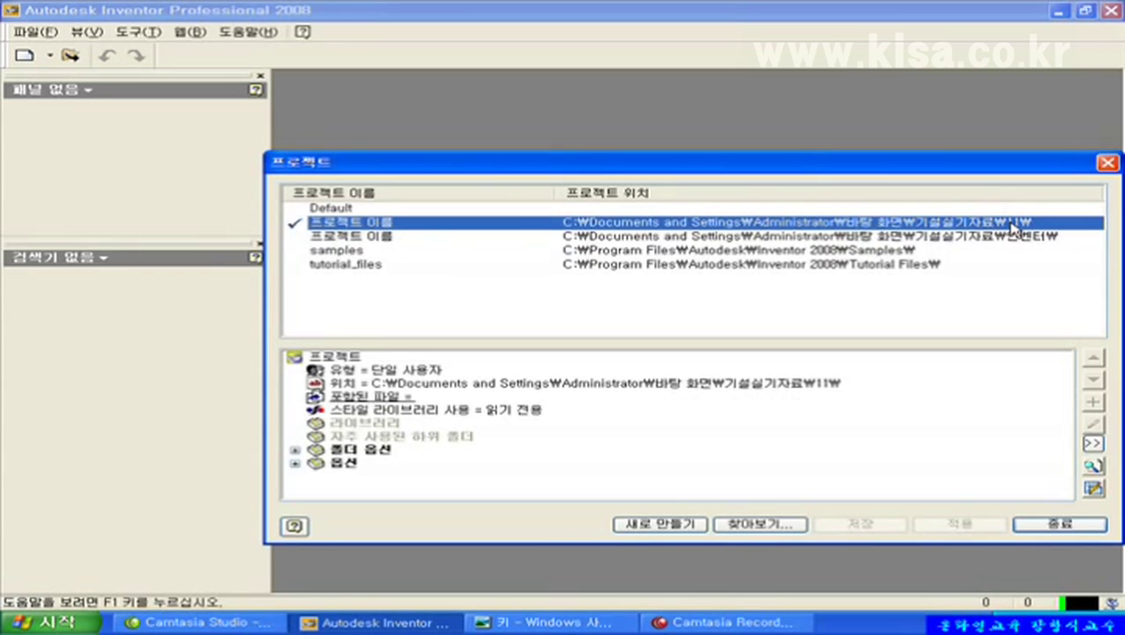
{"action": "left_click", "coordinate": [1068, 525]}
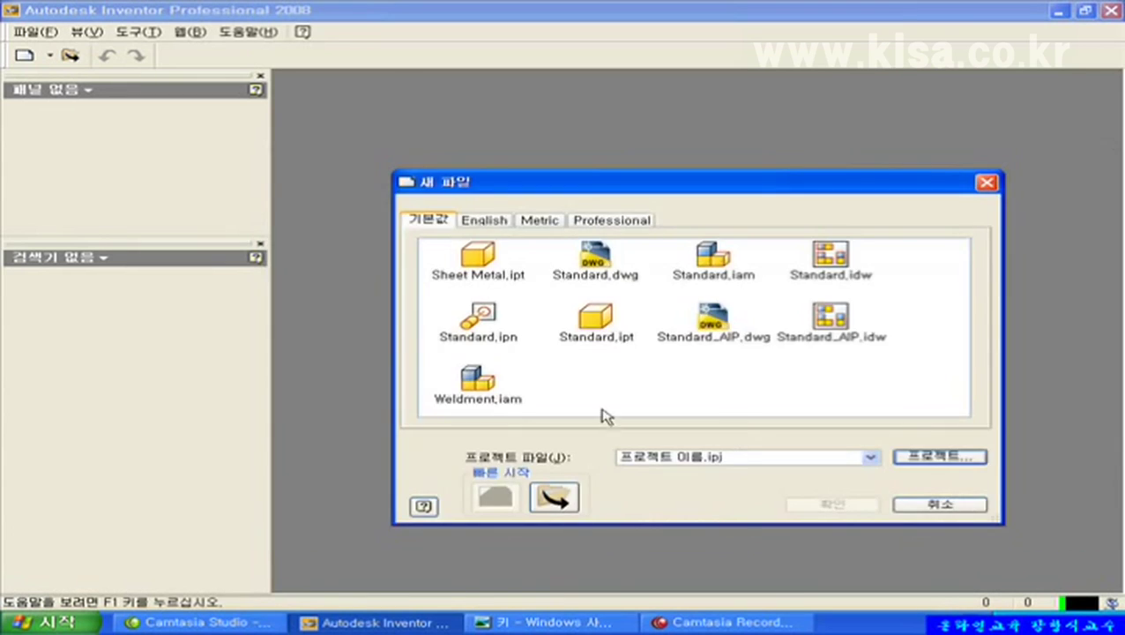
{"action": "double_click", "coordinate": [595, 324]}
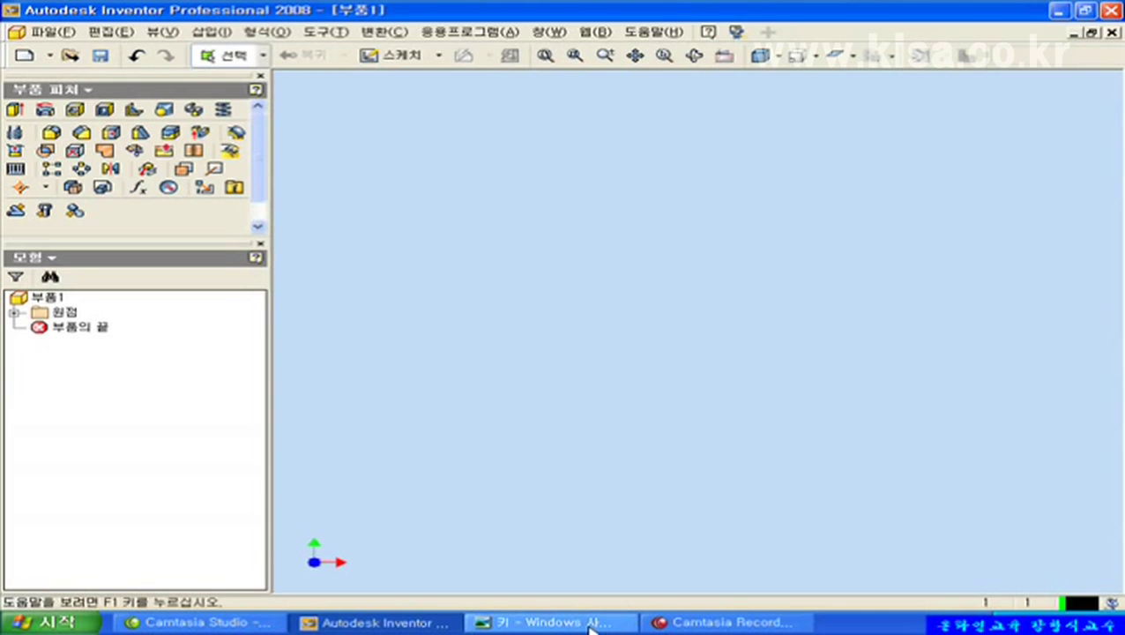
Review the power transmission assembly drawing in the image viewer and return to Autodesk Inventor
{"action": "left_click", "coordinate": [589, 626]}
{"action": "left_click", "coordinate": [324, 529]}
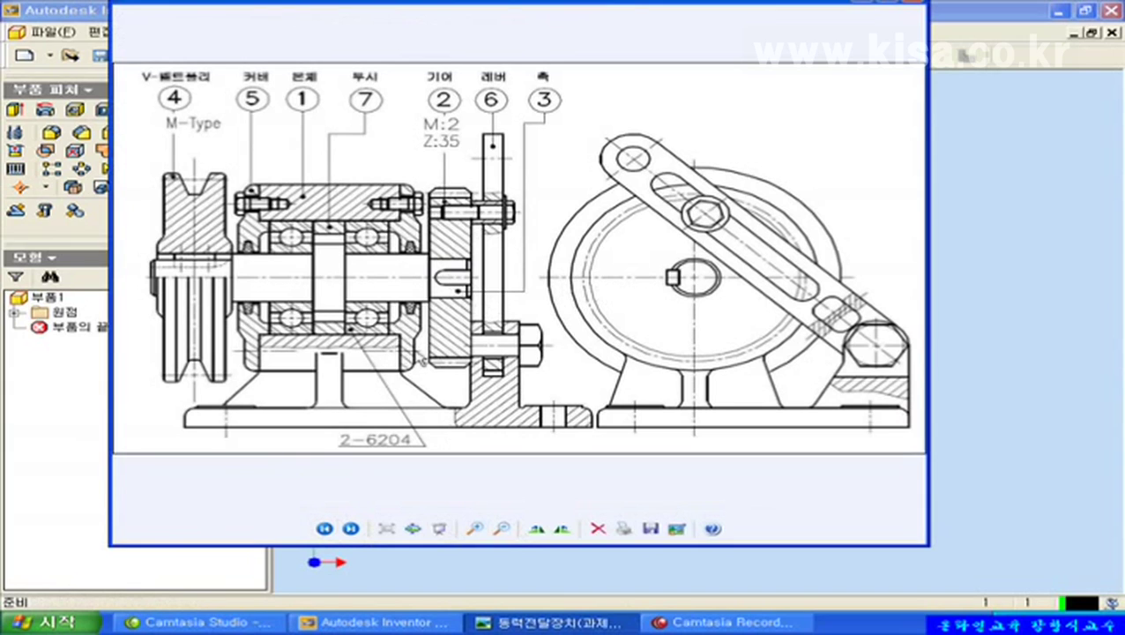
{"action": "left_click", "coordinate": [416, 618]}
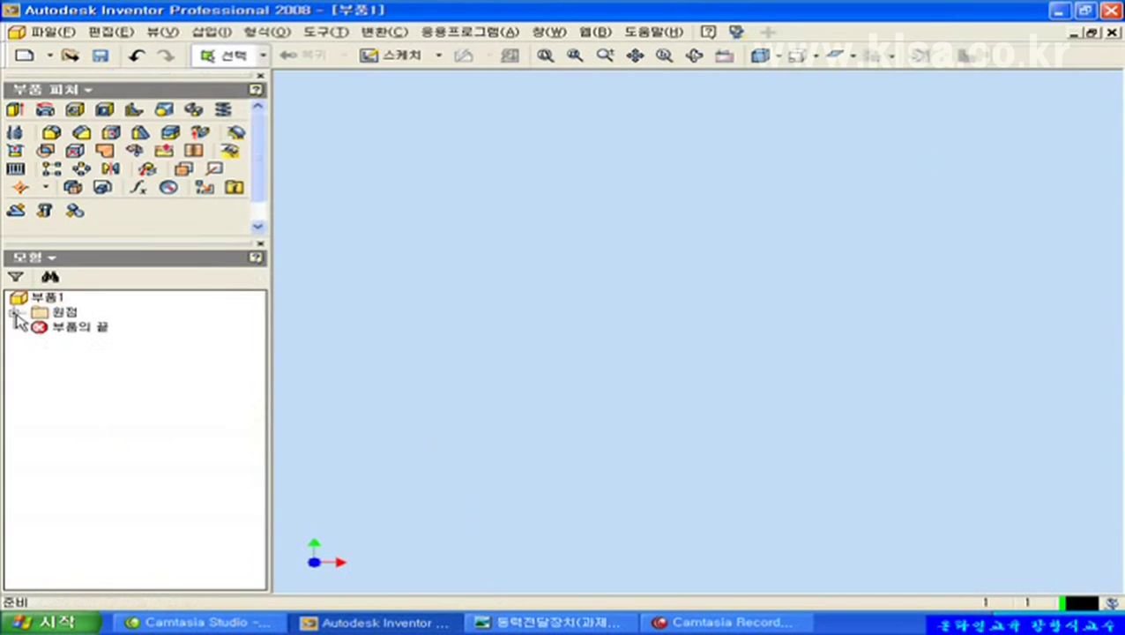
Start a new sketch on the YZ plane of the part's origin
{"action": "left_click", "coordinate": [14, 313]}
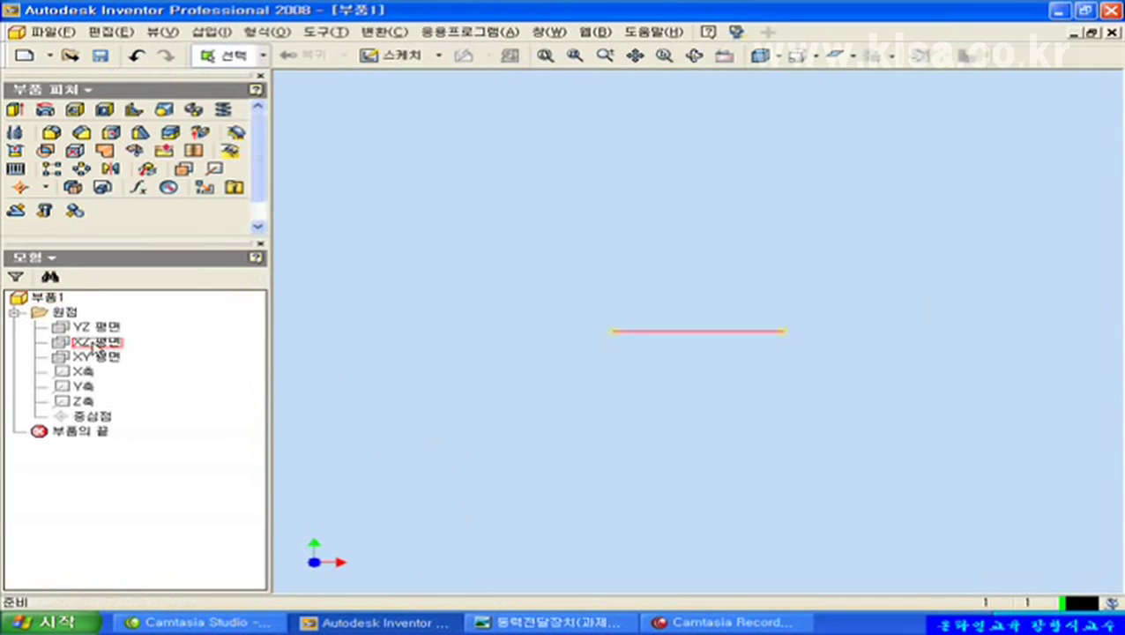
{"action": "left_click", "coordinate": [89, 328]}
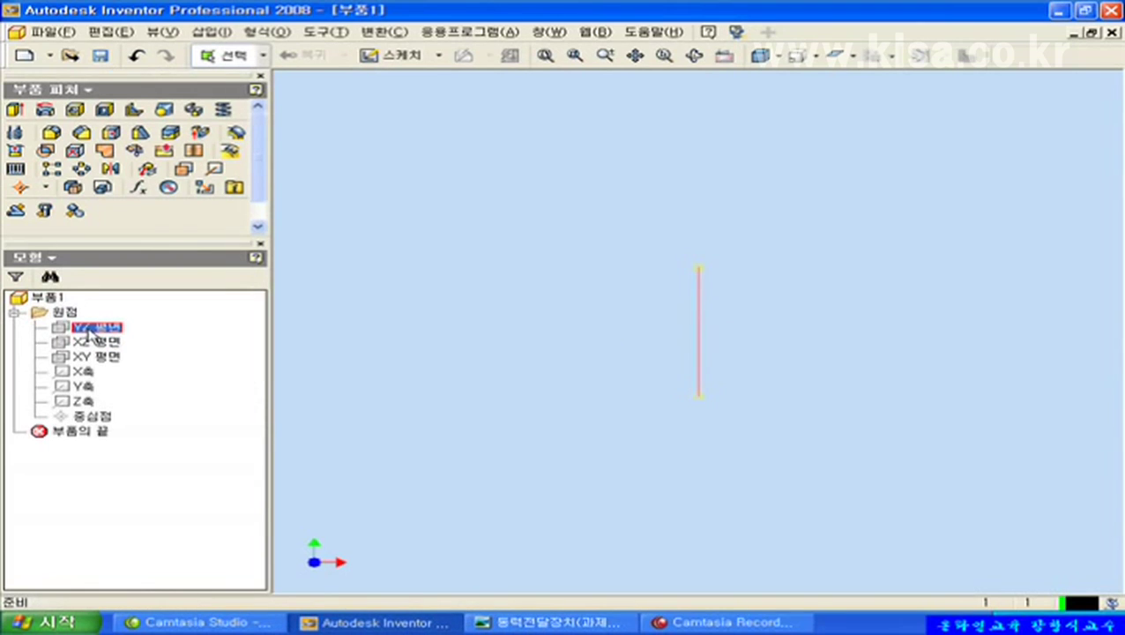
{"action": "right_click", "coordinate": [89, 330]}
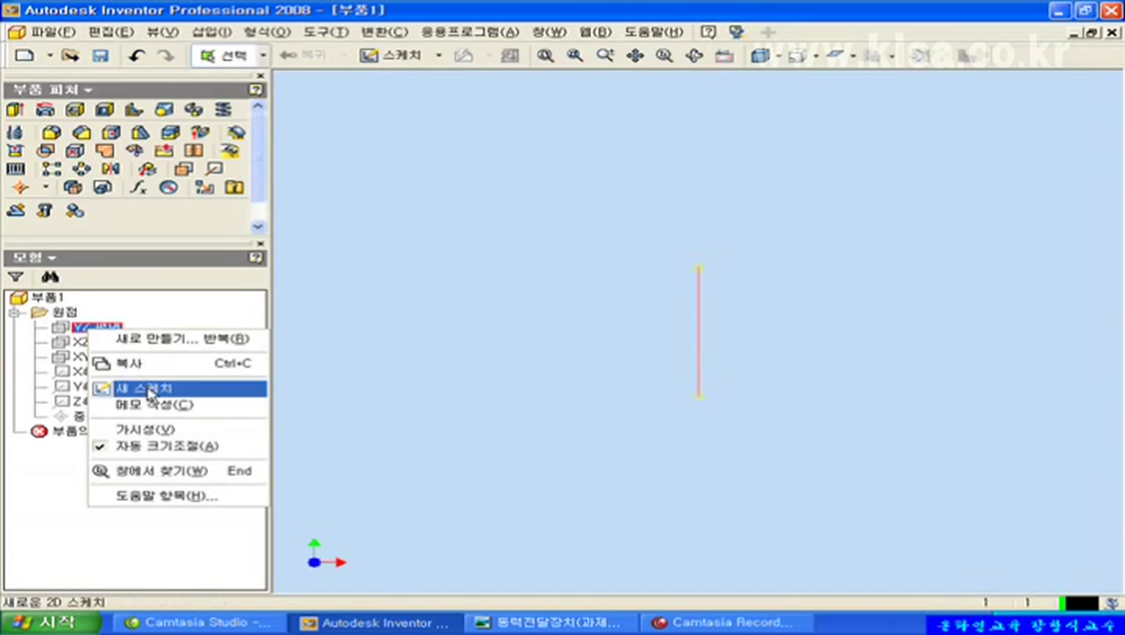
{"action": "left_click", "coordinate": [150, 393]}
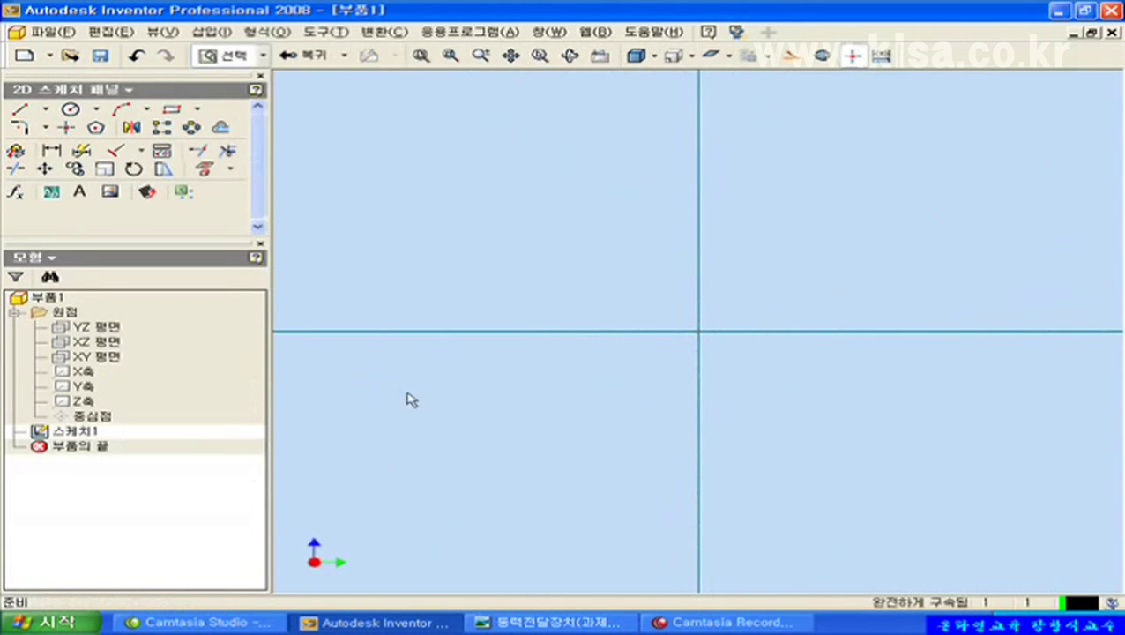
Sketch a vertical line along the vertical axis, extending above and below the origin
{"action": "left_click", "coordinate": [19, 109]}
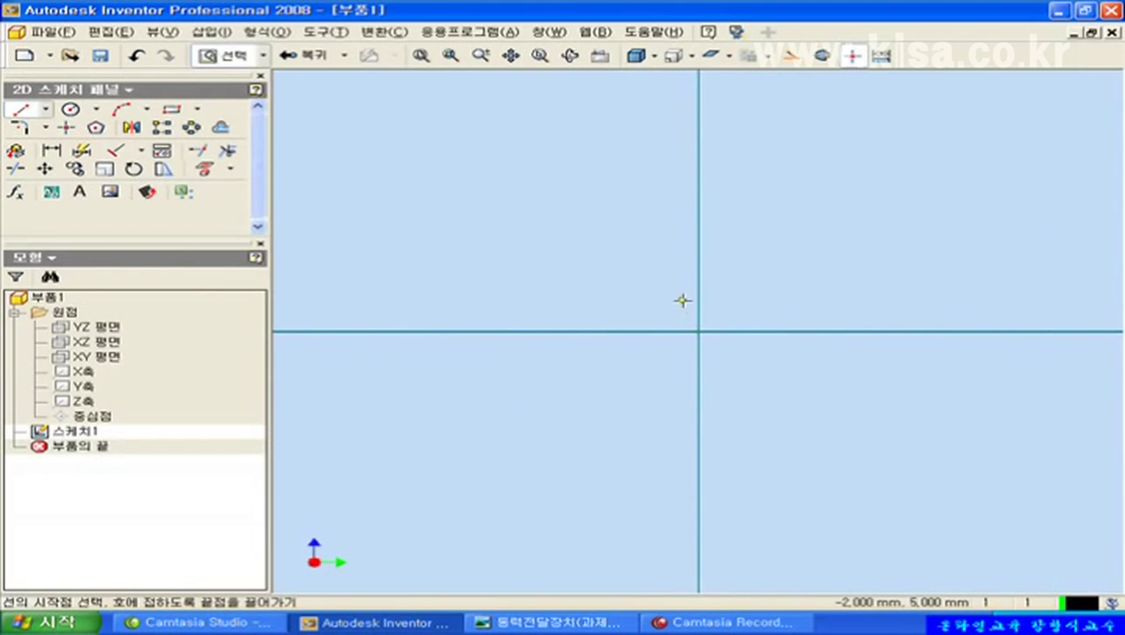
{"action": "left_click", "coordinate": [698, 141]}
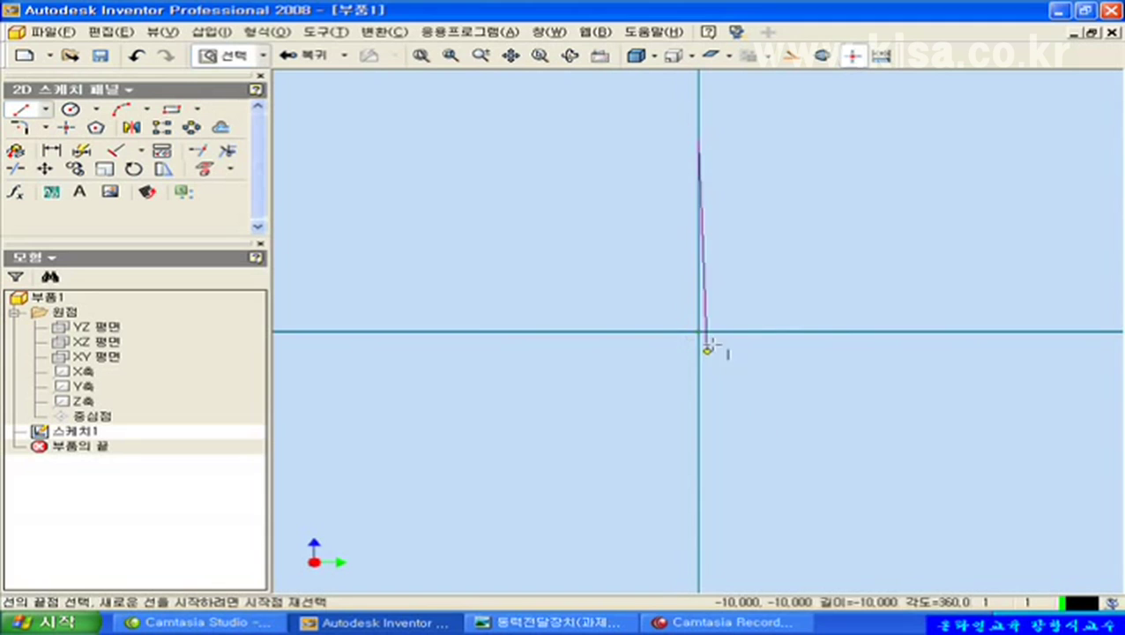
{"action": "left_click", "coordinate": [698, 503]}
{"action": "right_click", "coordinate": [700, 503]}
{"action": "left_click", "coordinate": [758, 331]}
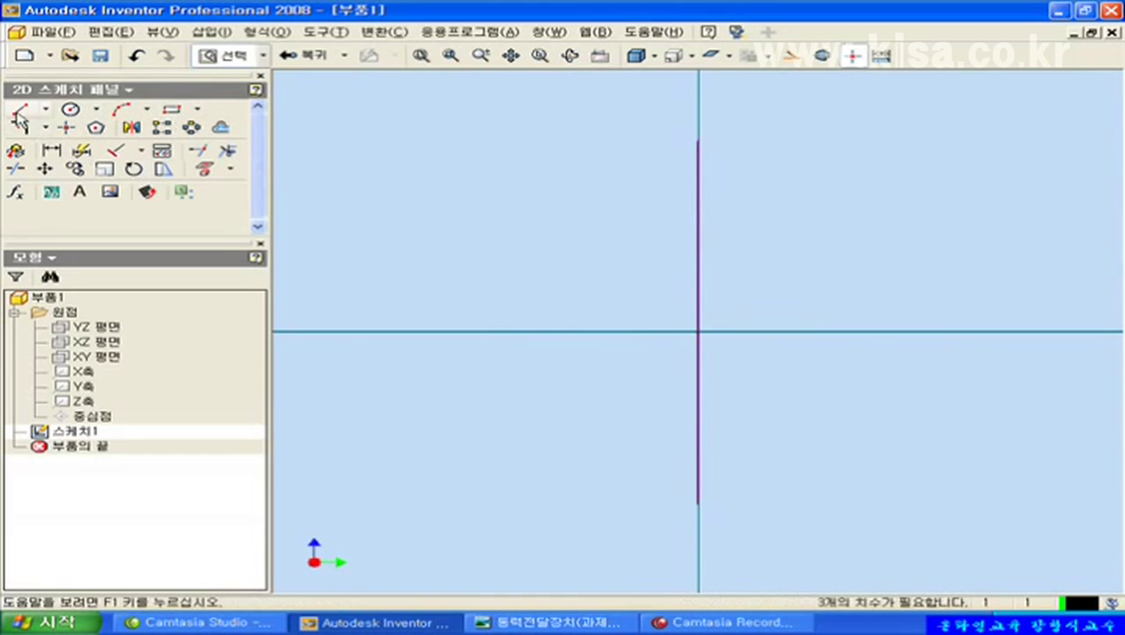
Sketch a horizontal line along the horizontal axis, crossing the origin and ending about 28 mm beyond it
{"action": "left_click", "coordinate": [19, 109]}
{"action": "left_click", "coordinate": [439, 334]}
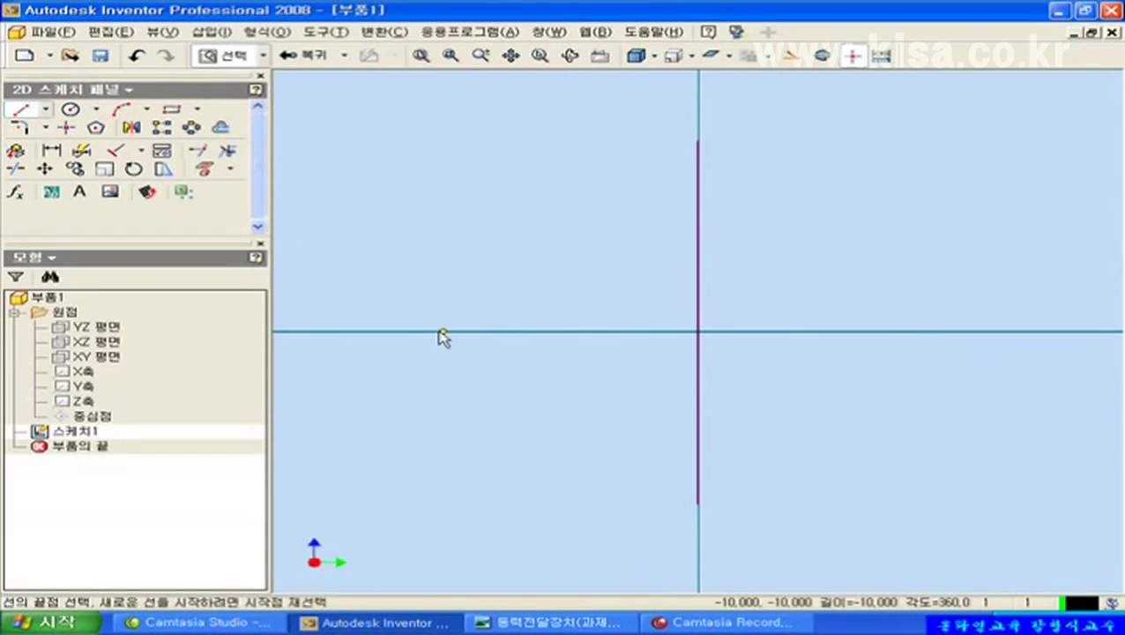
{"action": "left_click", "coordinate": [936, 334]}
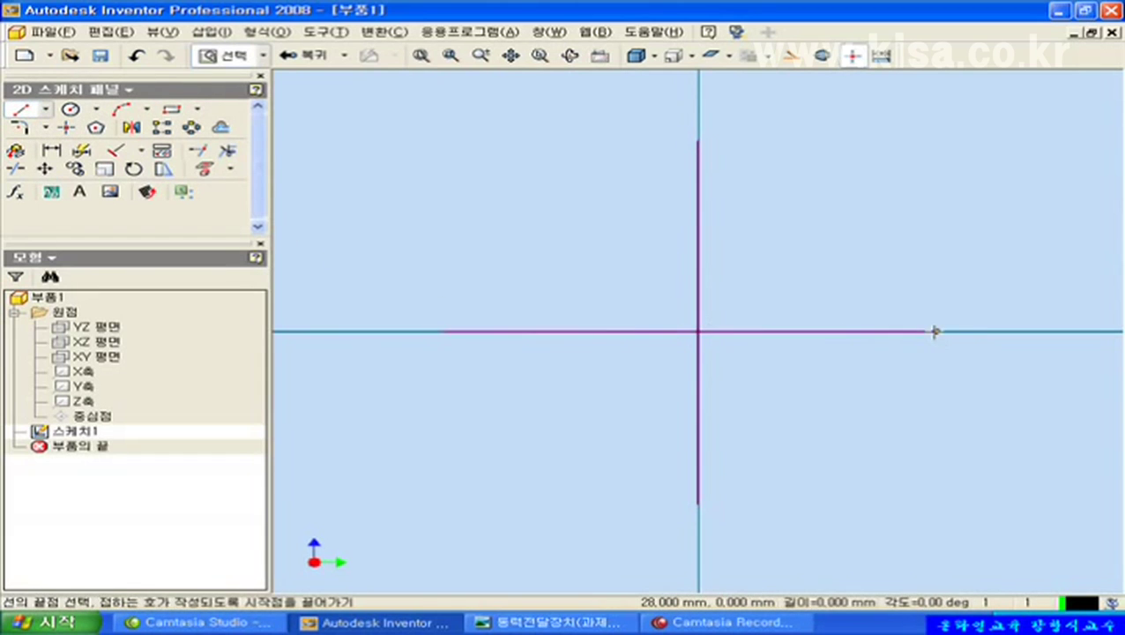
{"action": "right_click", "coordinate": [938, 339]}
{"action": "left_click", "coordinate": [961, 342]}
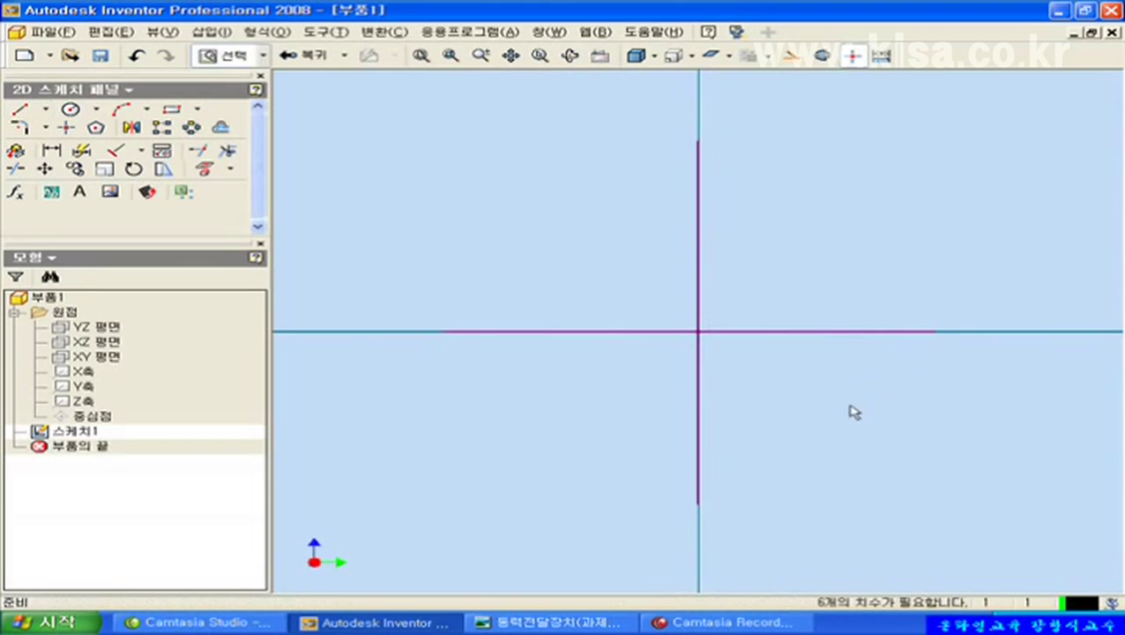
Convert the horizontal and vertical sketch lines to construction lines
{"action": "left_click", "coordinate": [784, 333]}
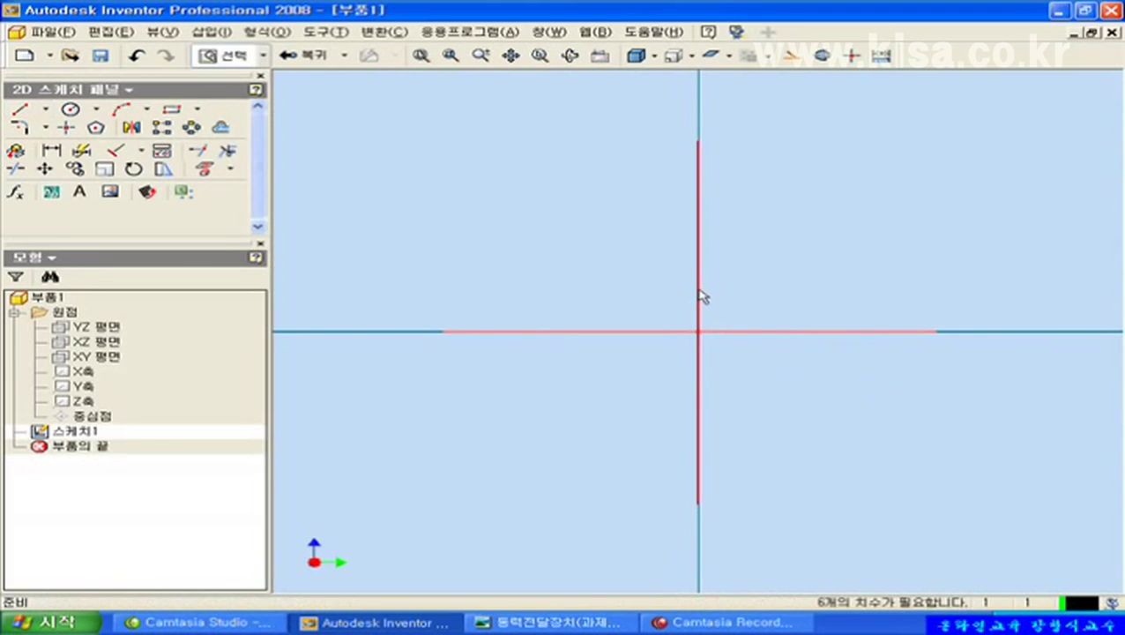
{"action": "left_click", "coordinate": [704, 295], "text": "ctrl"}
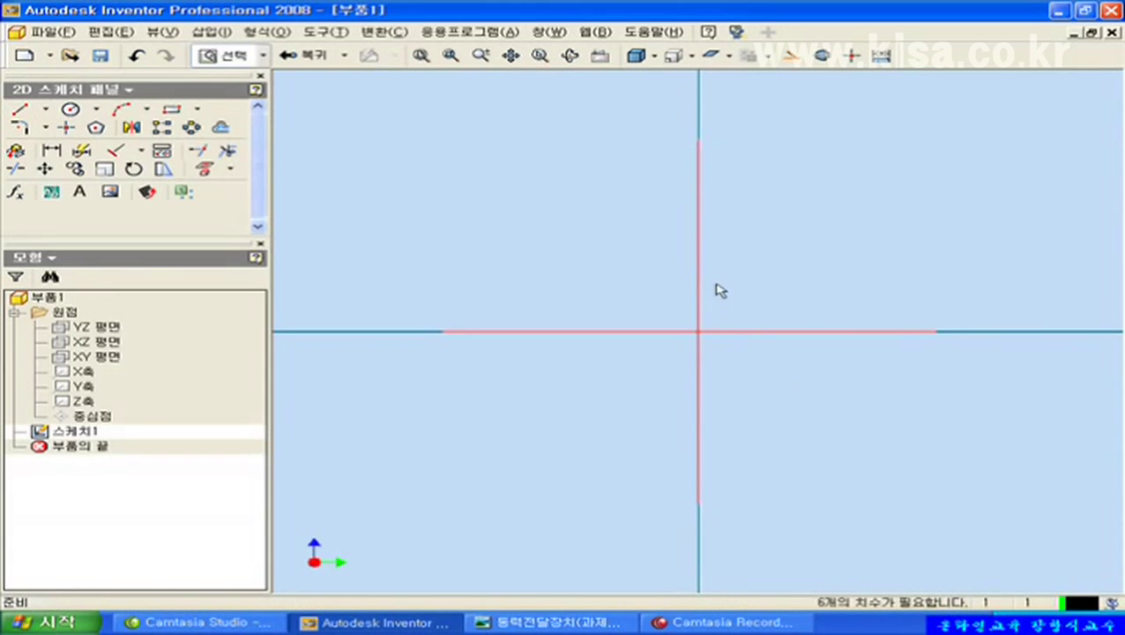
{"action": "left_click", "coordinate": [793, 57]}
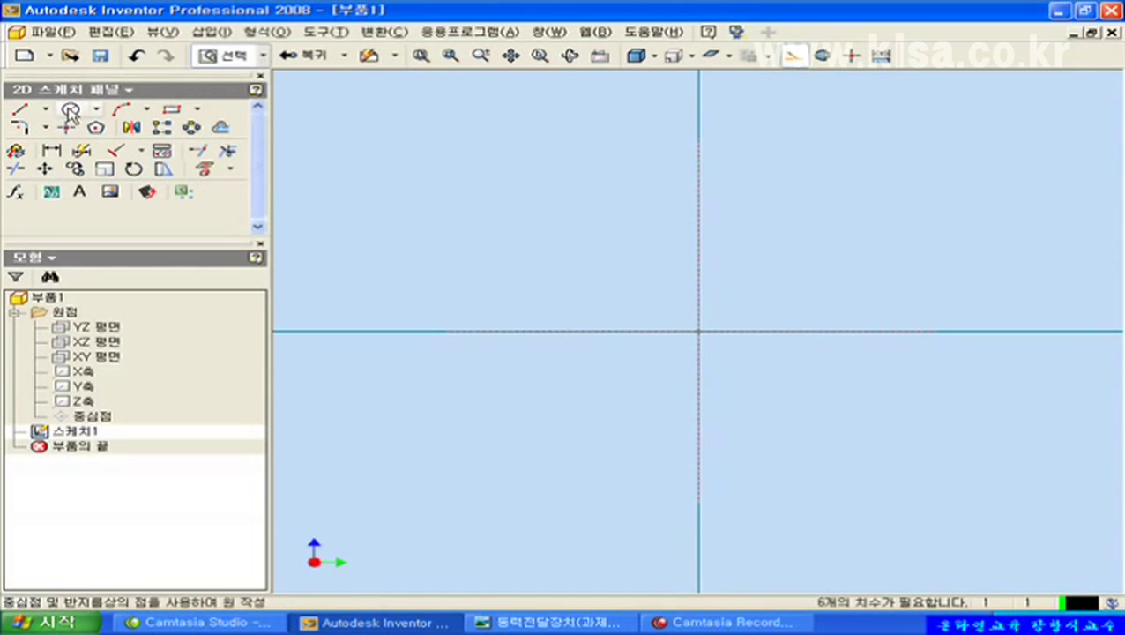
Sketch two concentric circles centred on the origin, with radii of about 5.8 mm and 20.1 mm
{"action": "left_click", "coordinate": [71, 111]}
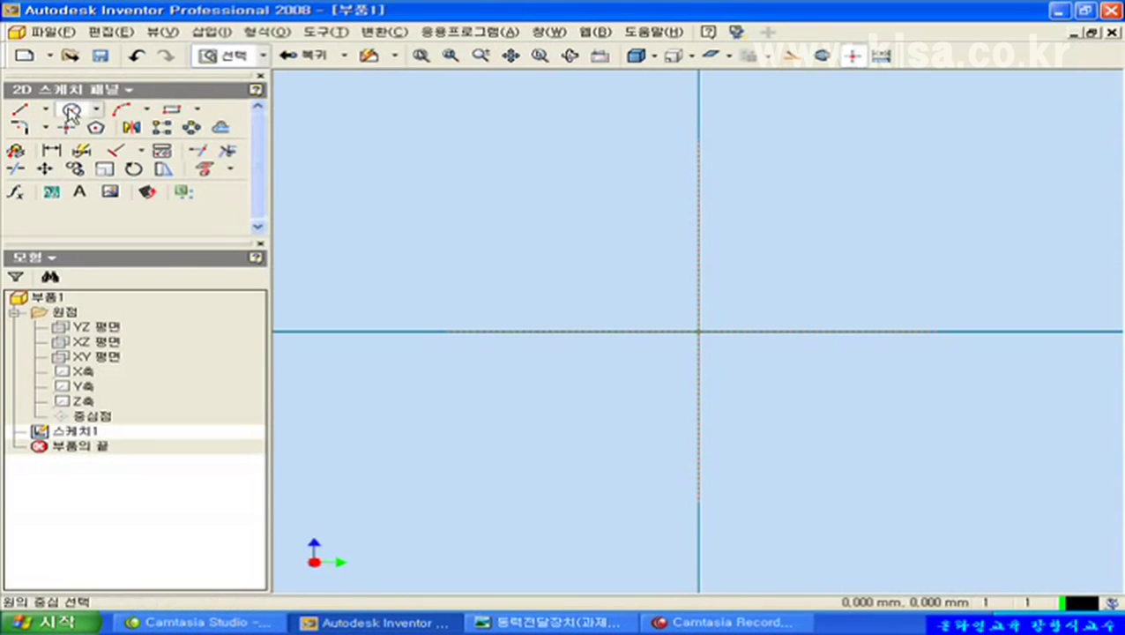
{"action": "left_click", "coordinate": [698, 331]}
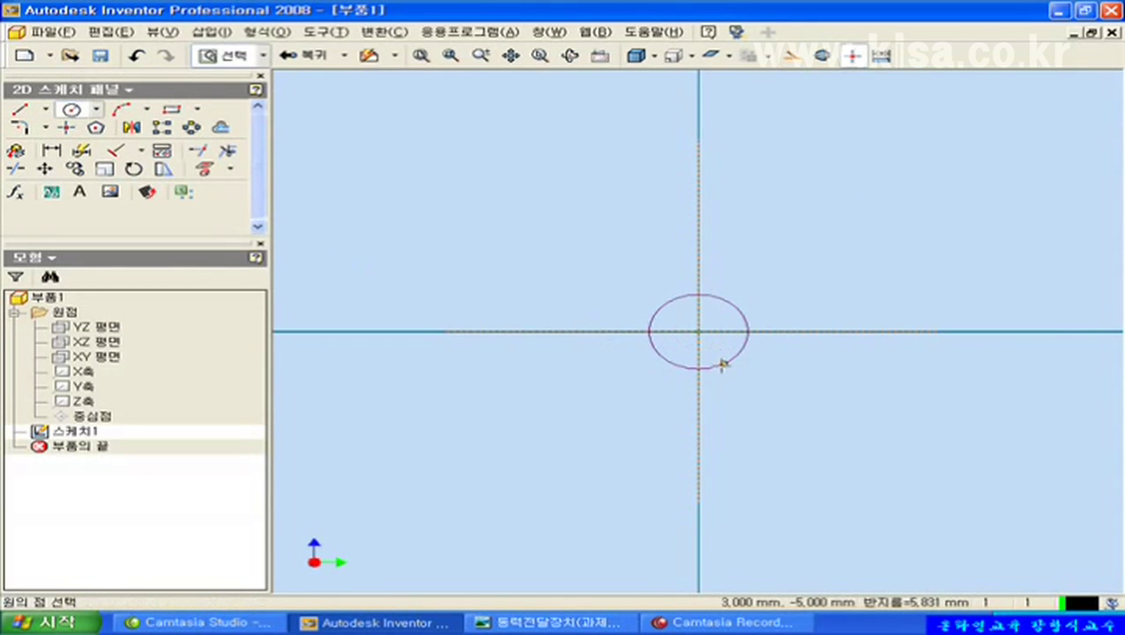
{"action": "left_click", "coordinate": [721, 363]}
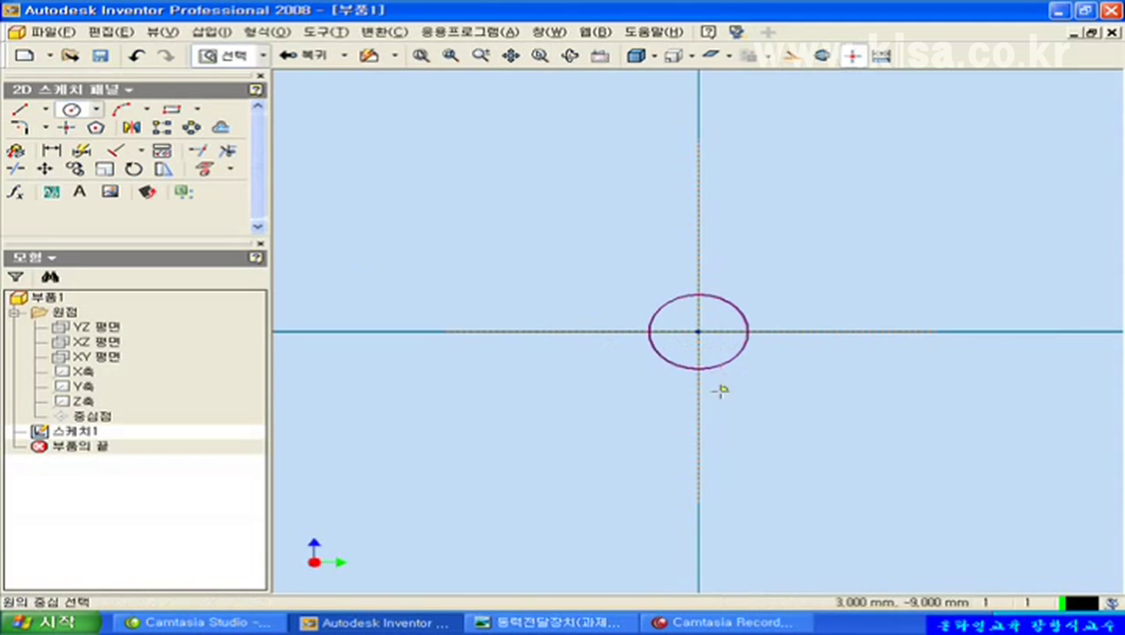
{"action": "left_click", "coordinate": [698, 331]}
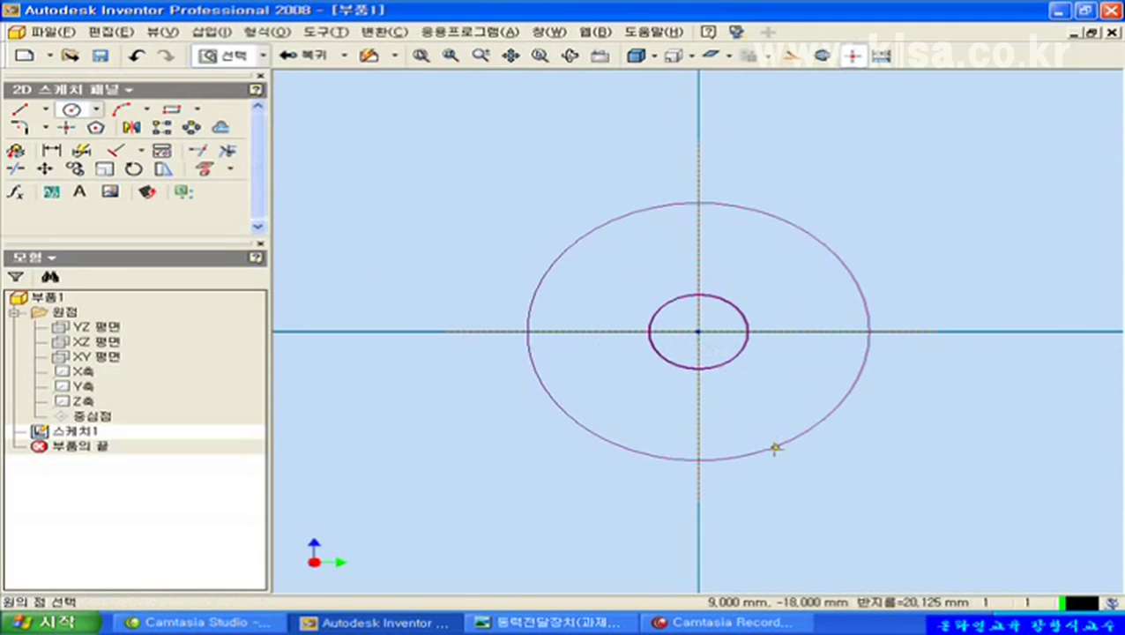
{"action": "left_click", "coordinate": [775, 447]}
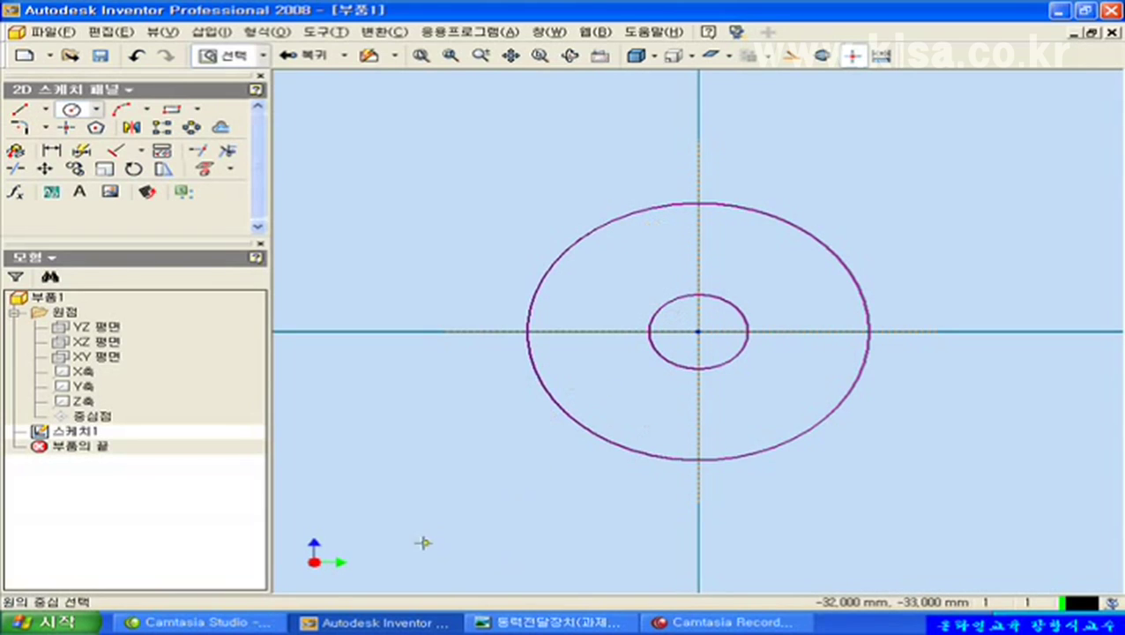
Switch to the assembly drawing image to examine the gear's tooth circles and module callout, and return to the Inventor sketch with no circle command active
{"action": "left_click", "coordinate": [522, 624]}
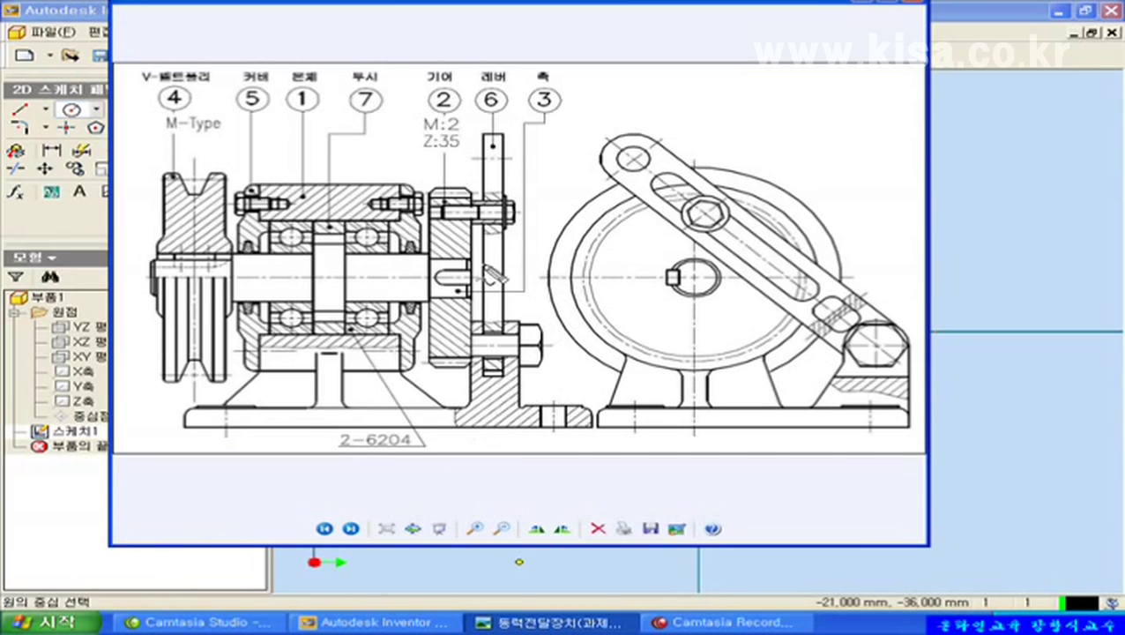
{"action": "mouse_move", "coordinate": [580, 265]}
{"action": "left_mouse_down"}
{"action": "mouse_move", "coordinate": [574, 289]}
{"action": "mouse_move", "coordinate": [590, 262]}
{"action": "mouse_move", "coordinate": [579, 290]}
{"action": "mouse_move", "coordinate": [595, 301]}
{"action": "mouse_move", "coordinate": [597, 246]}
{"action": "mouse_move", "coordinate": [582, 235]}
{"action": "left_mouse_up"}
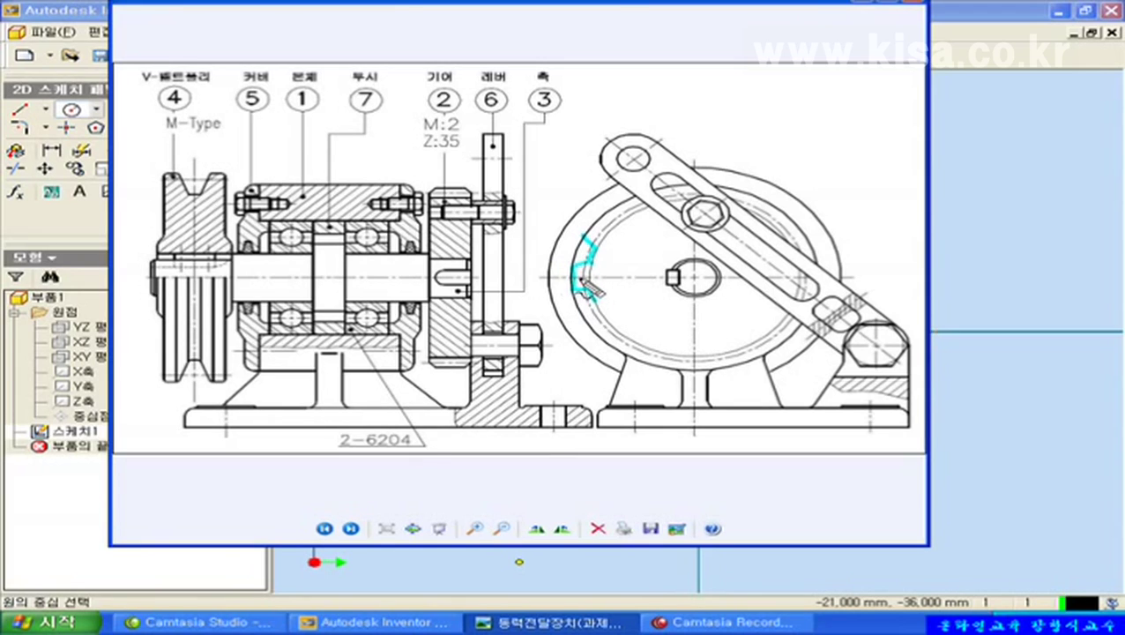
{"action": "left_click_drag", "start_coordinate": [422, 131], "coordinate": [476, 129]}
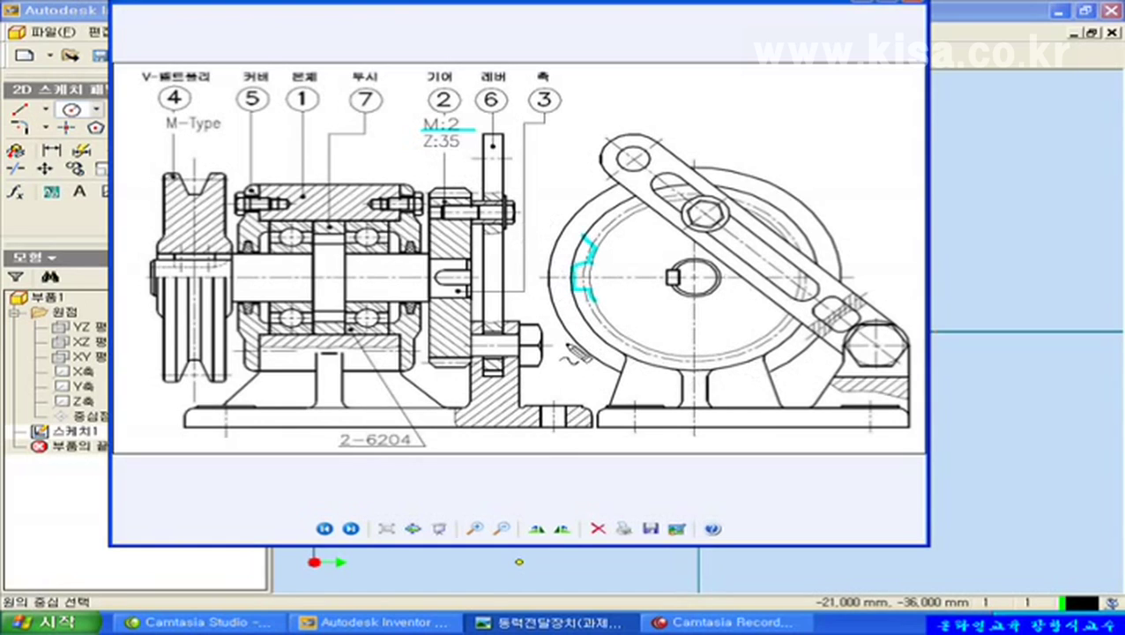
{"action": "right_click", "coordinate": [558, 340]}
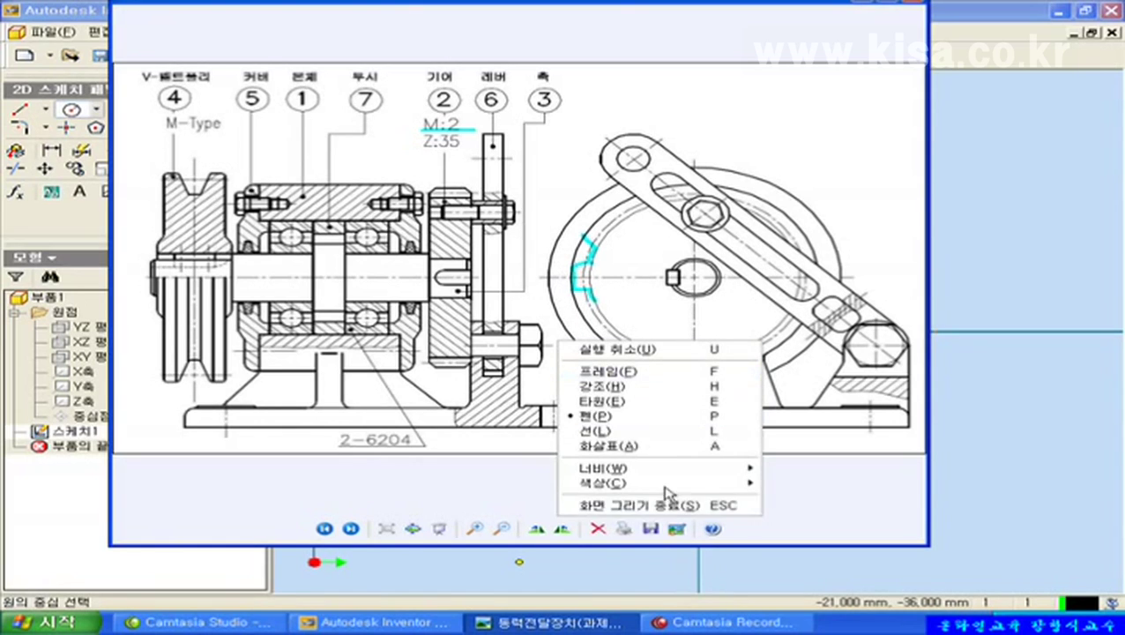
{"action": "left_click", "coordinate": [666, 505]}
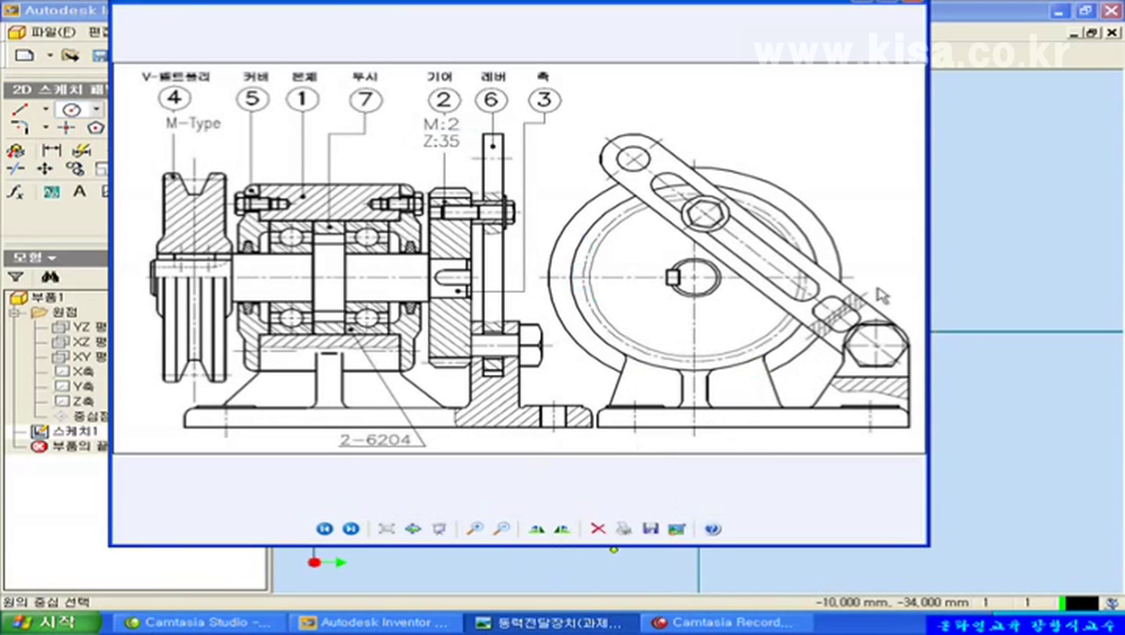
{"action": "left_click", "coordinate": [1010, 563]}
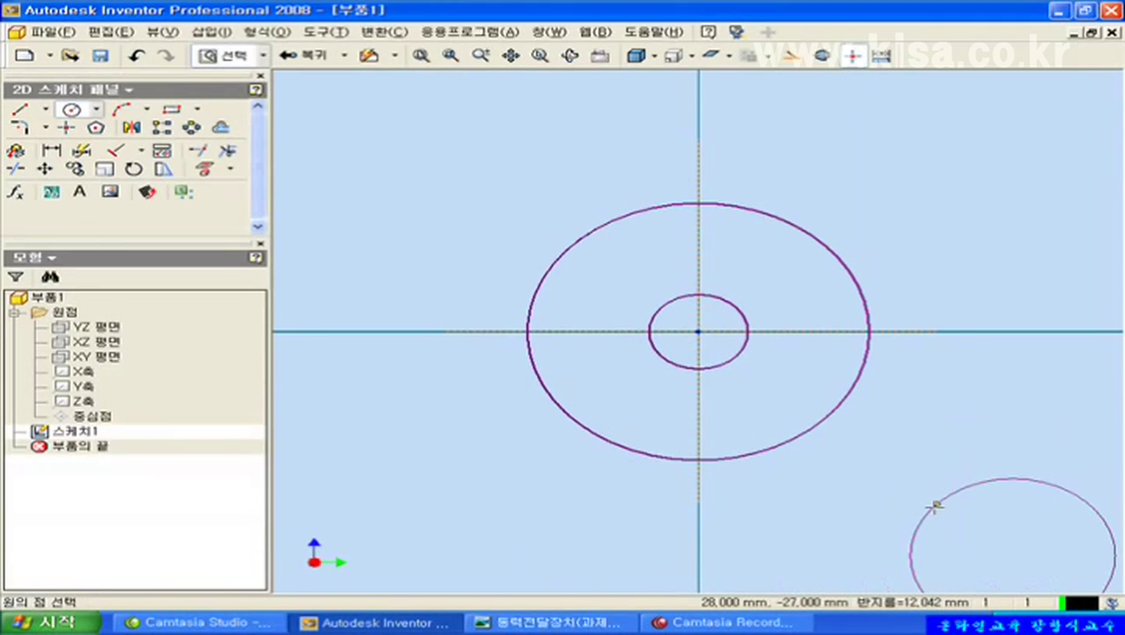
{"action": "key", "text": "Escape"}
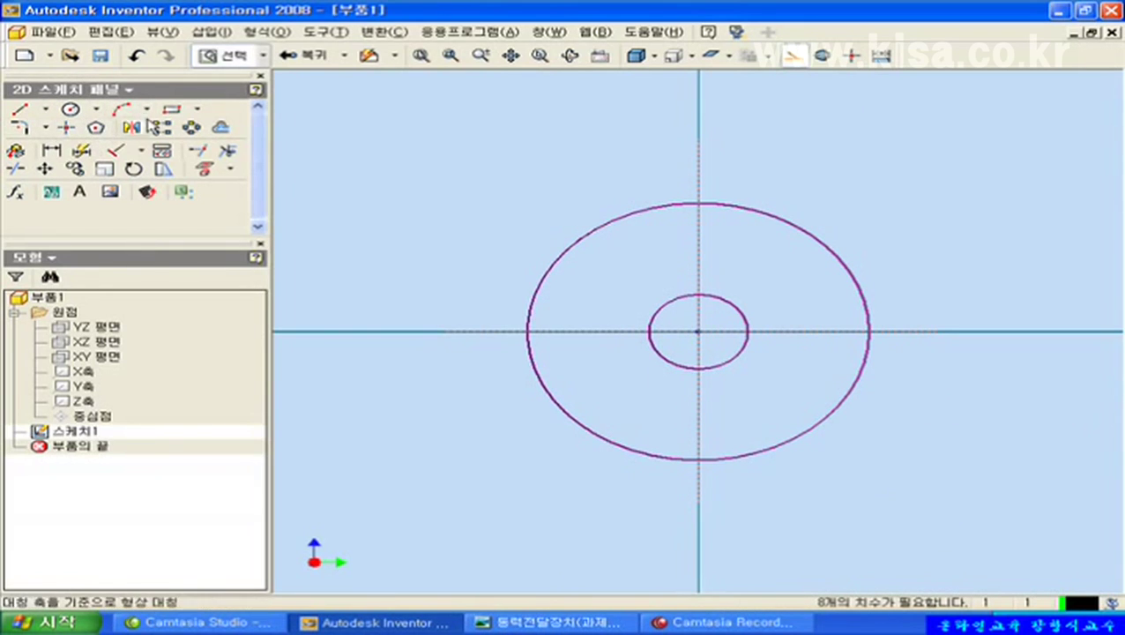
Dimension the outer circle's diameter as 65 mm
{"action": "left_click", "coordinate": [52, 150]}
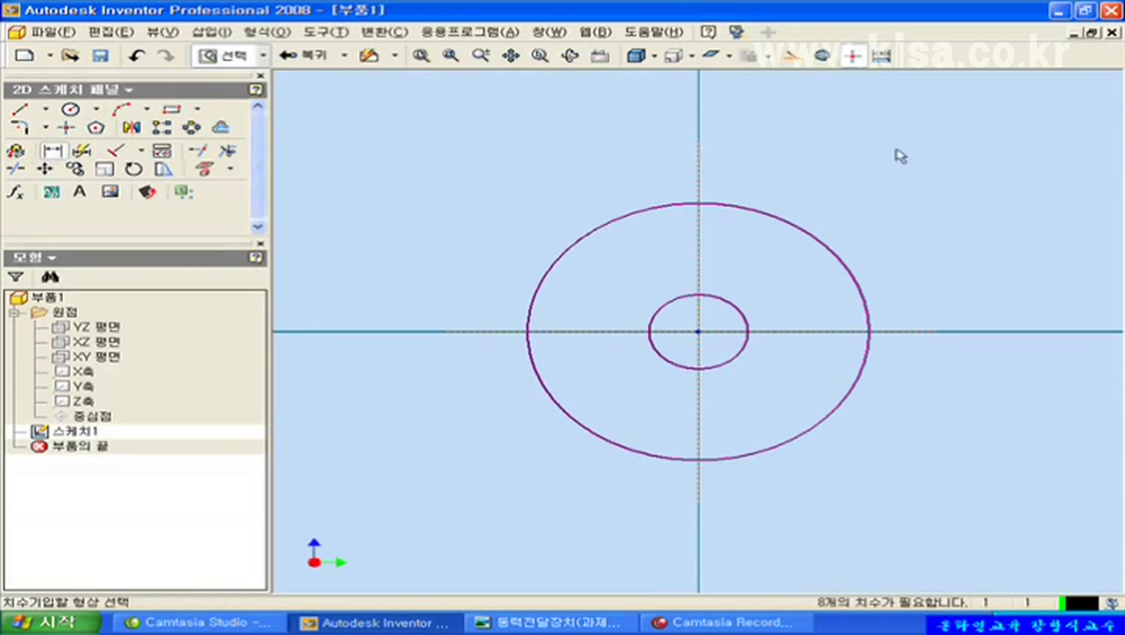
{"action": "left_click", "coordinate": [795, 231]}
{"action": "left_click", "coordinate": [868, 206]}
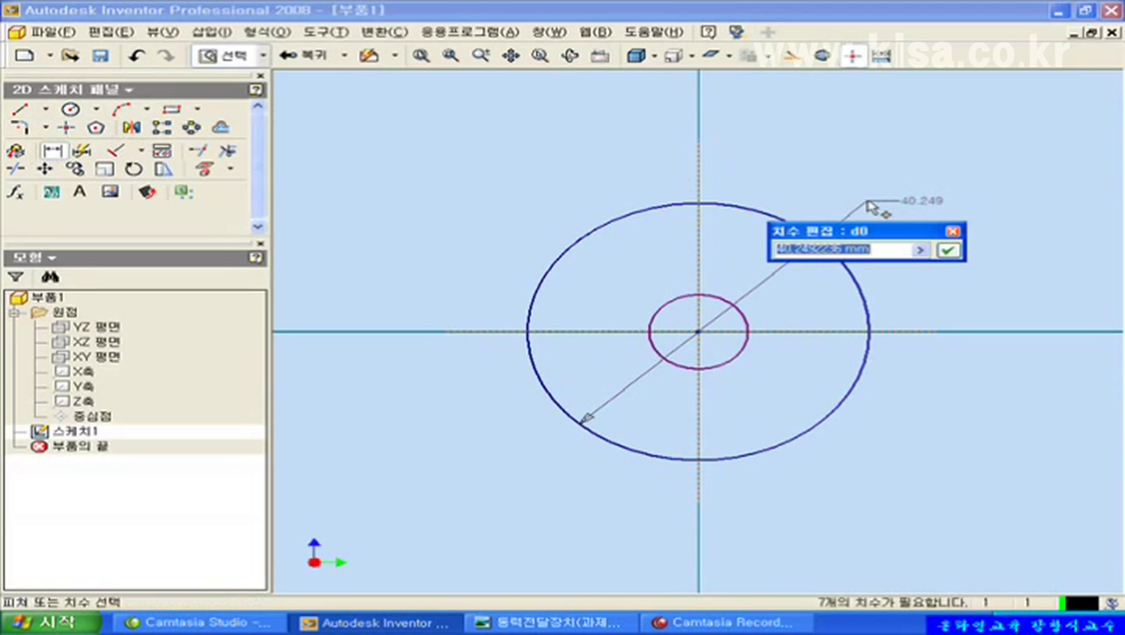
{"action": "type", "text": "6"}
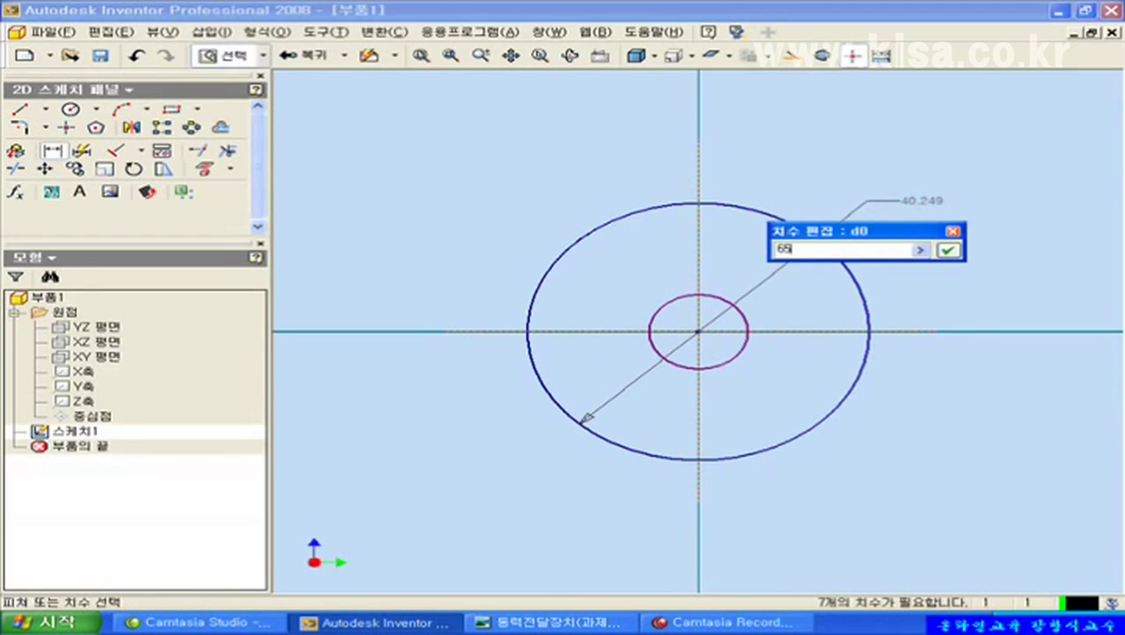
{"action": "type", "text": "5"}
{"action": "key", "text": "Return"}
Dimension the inner circle's diameter as 8 mm
{"action": "left_click", "coordinate": [751, 315]}
{"action": "left_click", "coordinate": [780, 311]}
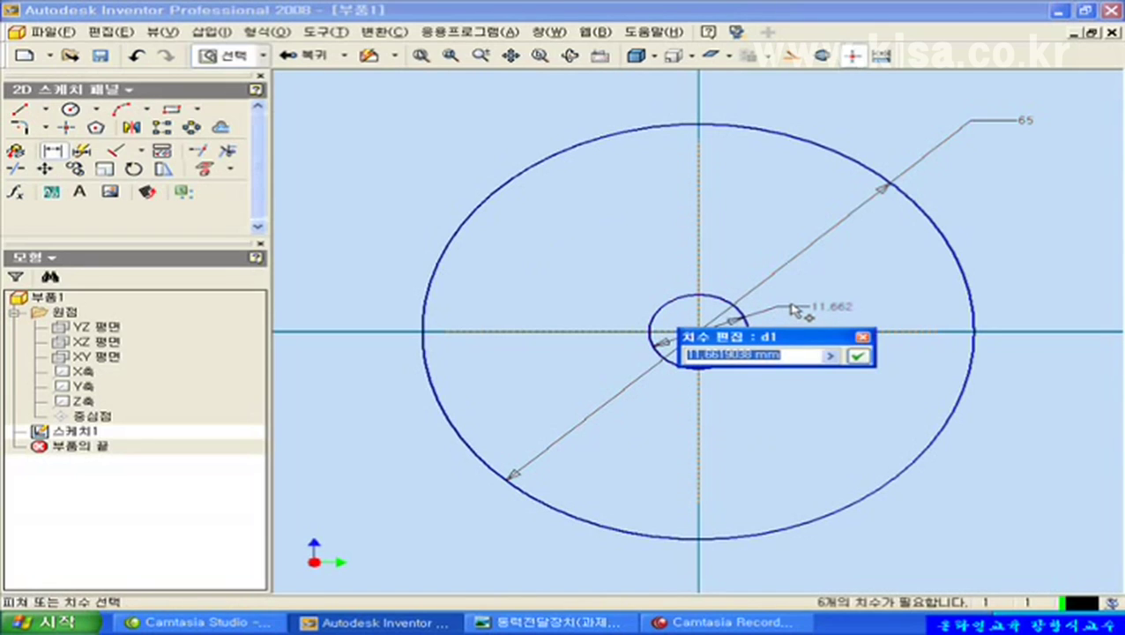
{"action": "type", "text": "8"}
{"action": "key", "text": "Return"}
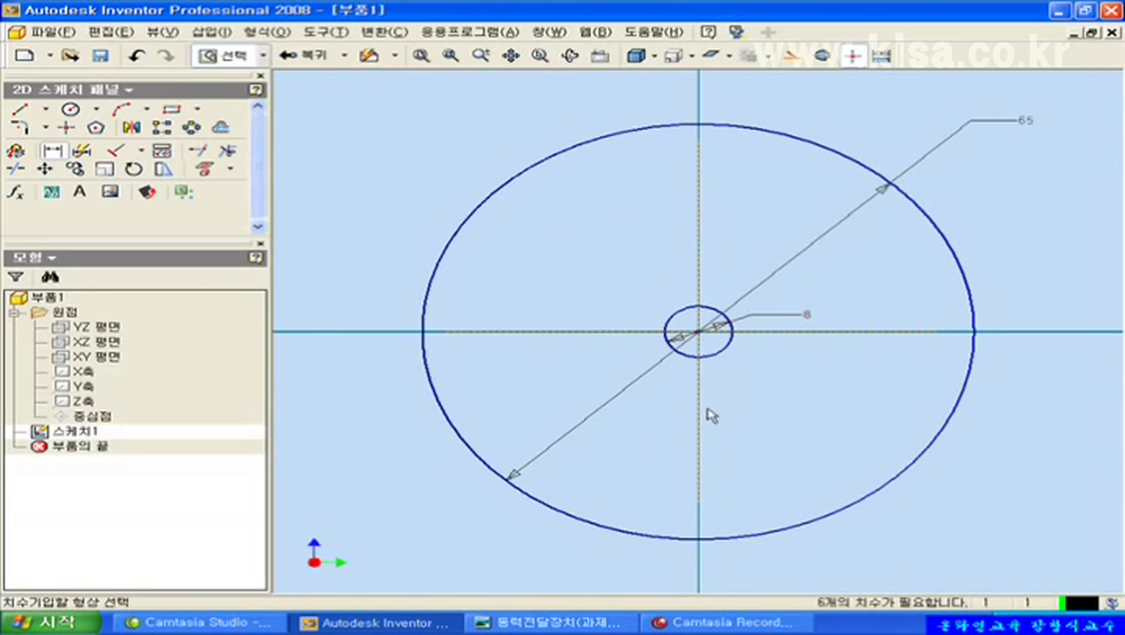
Sketch a keyway rectangle about 2 mm wide and 2 mm high across the upper edge of the 8 mm circle
{"action": "scroll", "coordinate": [689, 340], "scroll_direction": "down", "scroll_amount": 1}
{"action": "scroll", "coordinate": [686, 339], "scroll_direction": "up", "scroll_amount": 3}
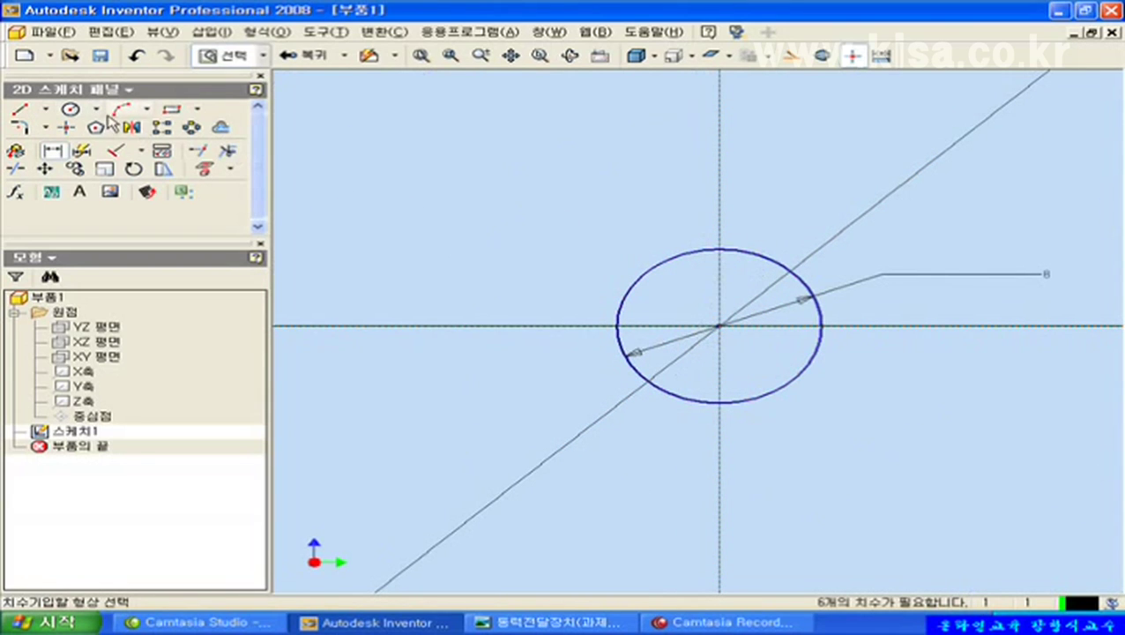
{"action": "left_click", "coordinate": [172, 109]}
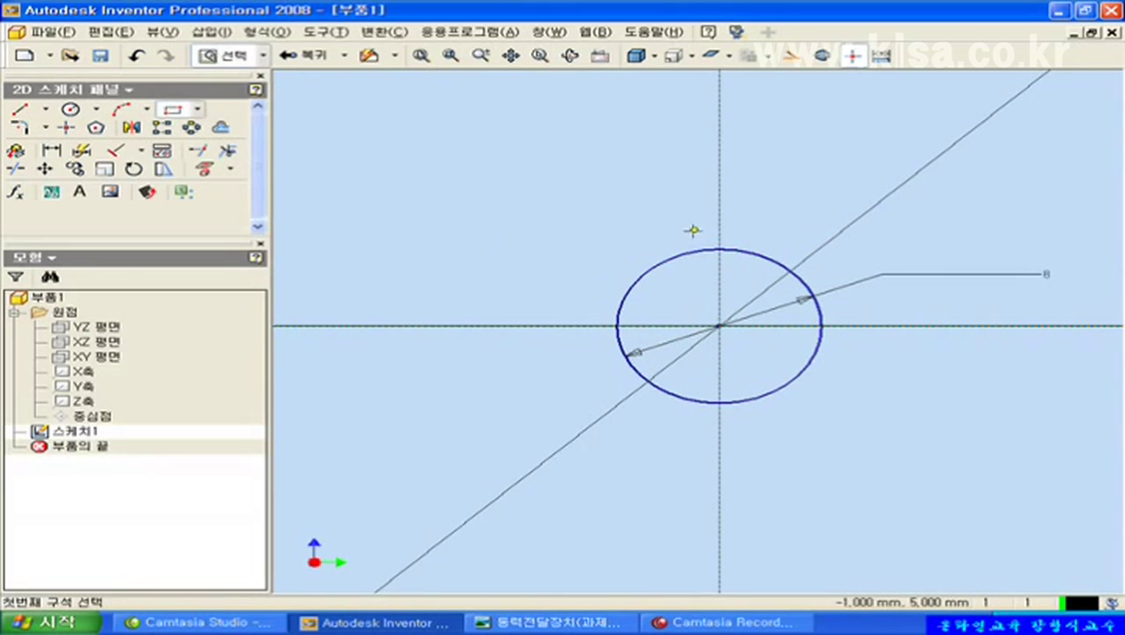
{"action": "left_click", "coordinate": [743, 268]}
{"action": "left_click", "coordinate": [741, 268]}
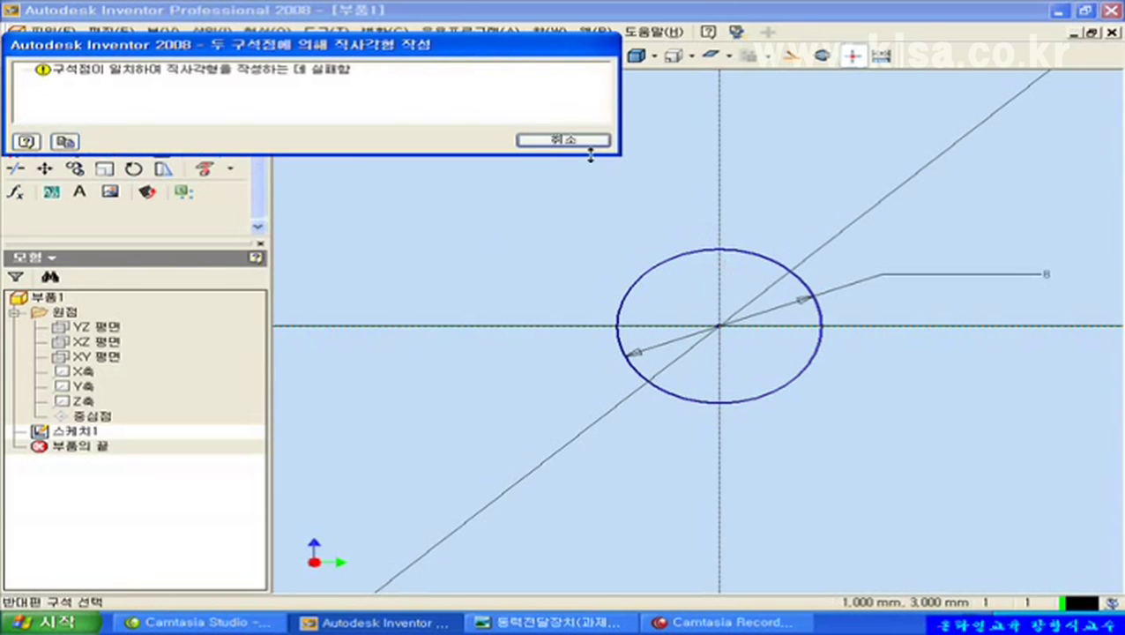
{"action": "left_click", "coordinate": [592, 141]}
{"action": "left_click", "coordinate": [694, 231]}
{"action": "left_click", "coordinate": [745, 268]}
{"action": "right_click", "coordinate": [590, 251]}
{"action": "left_click", "coordinate": [617, 262]}
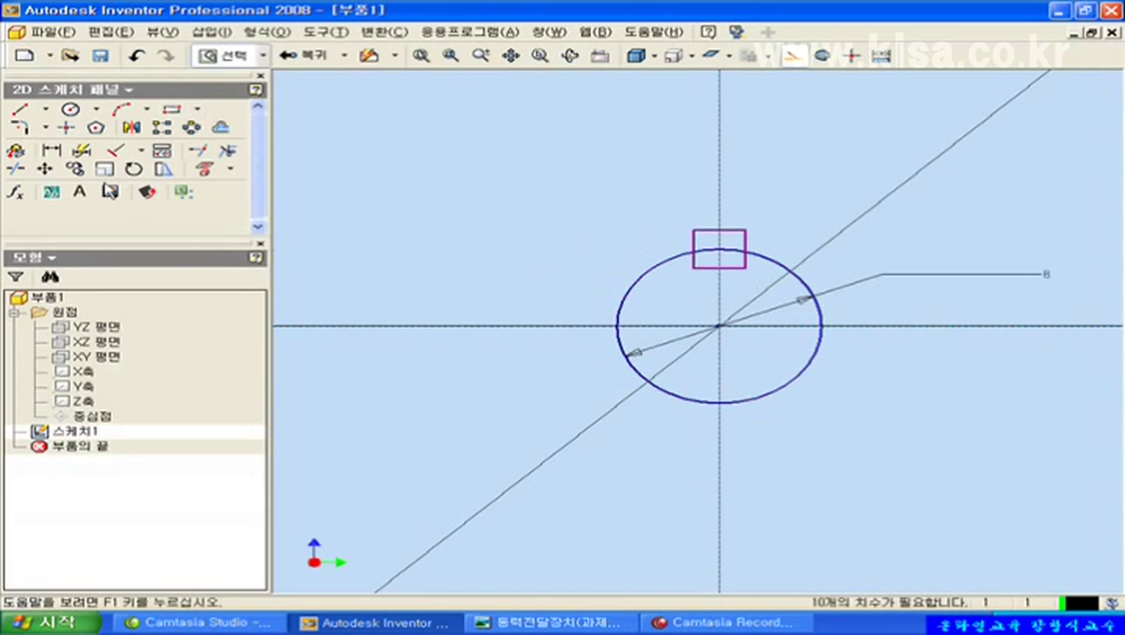
Make the keyway rectangle's two vertical sides symmetric about the vertical construction line
{"action": "left_click", "coordinate": [143, 152]}
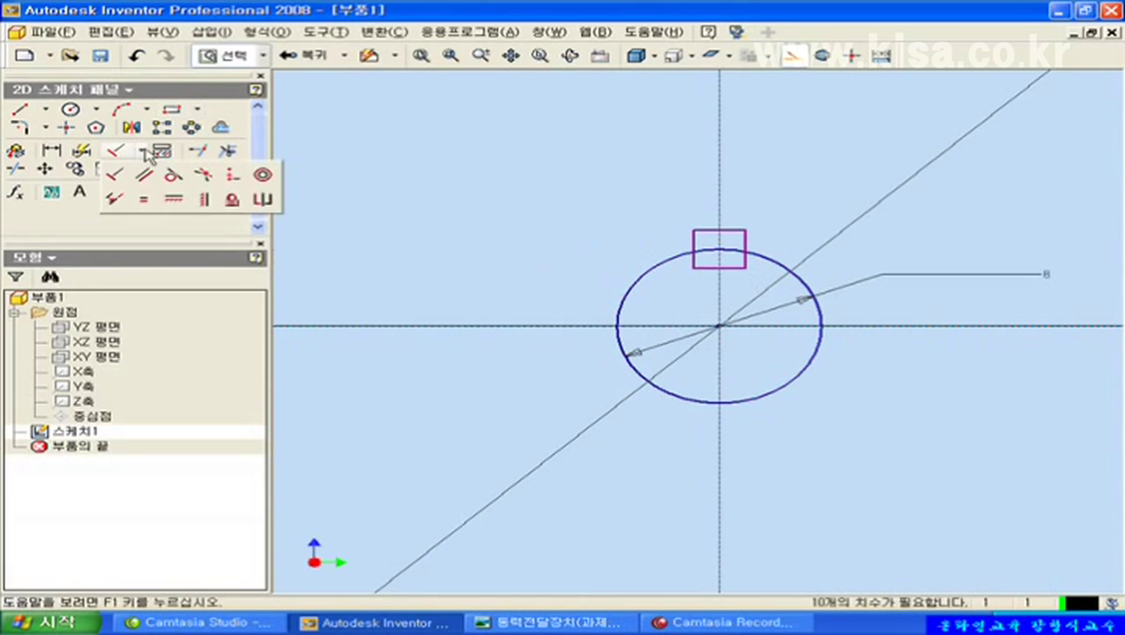
{"action": "left_click", "coordinate": [262, 200]}
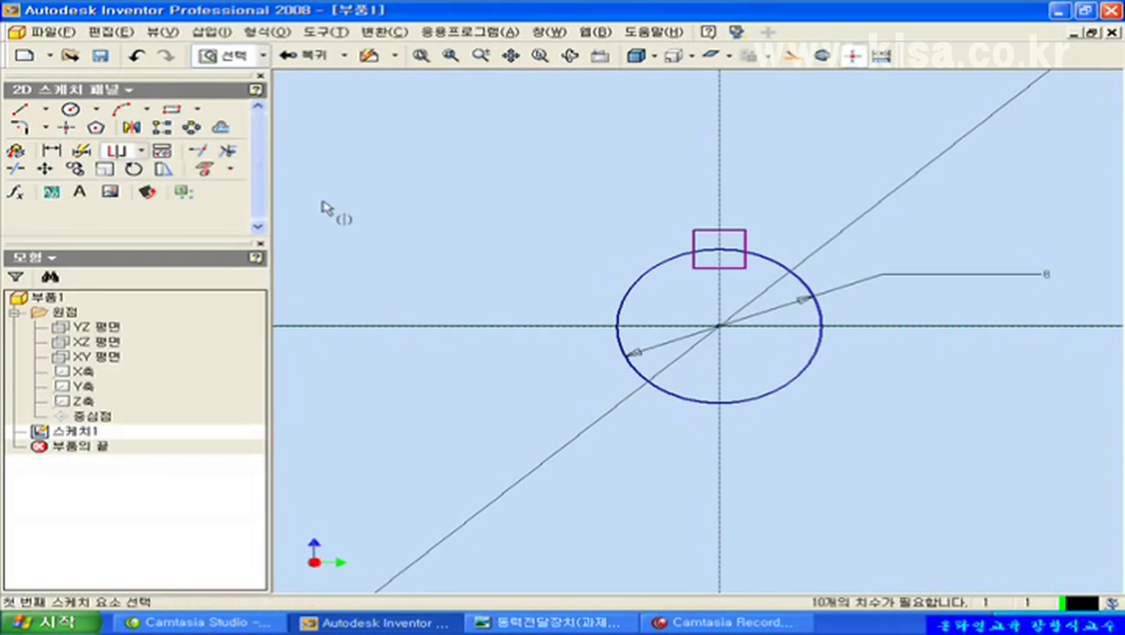
{"action": "left_click", "coordinate": [713, 251]}
{"action": "left_click", "coordinate": [744, 241]}
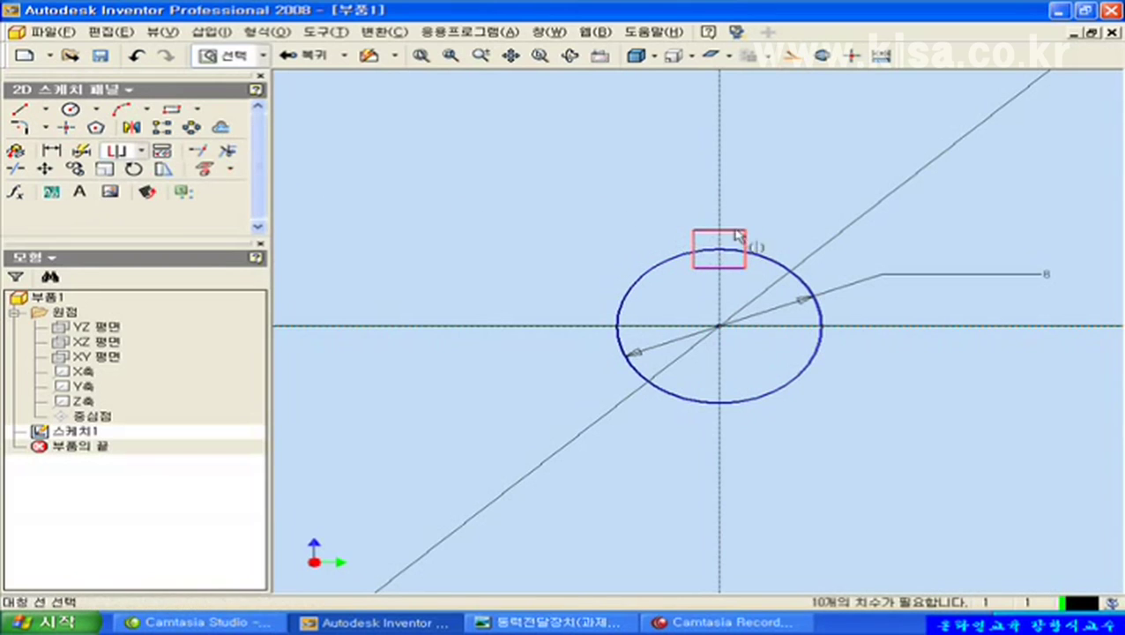
{"action": "left_click", "coordinate": [720, 224]}
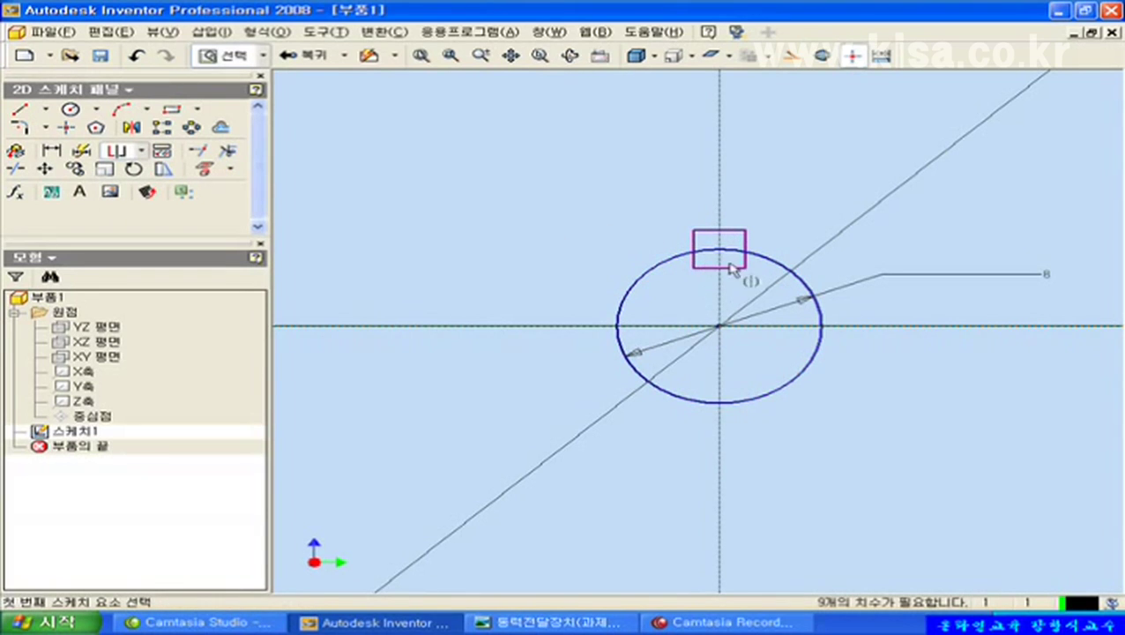
Trim the rectangle's edges inside the 8 mm circle and the arc between its sides to open the keyway into the bore
{"action": "left_click", "coordinate": [228, 151]}
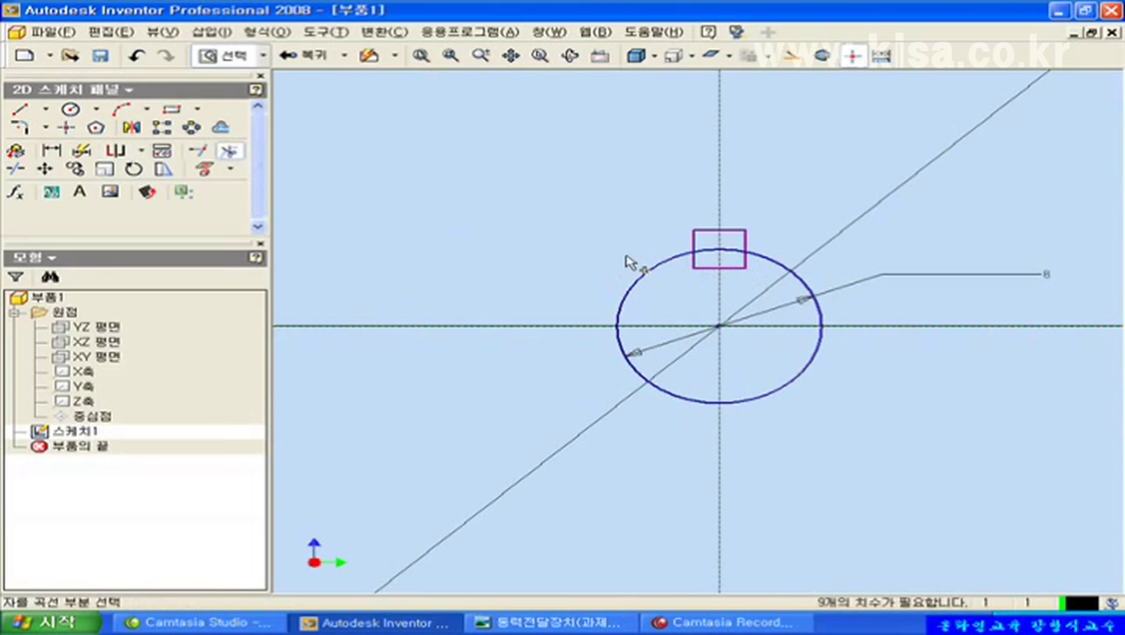
{"action": "left_click", "coordinate": [719, 268]}
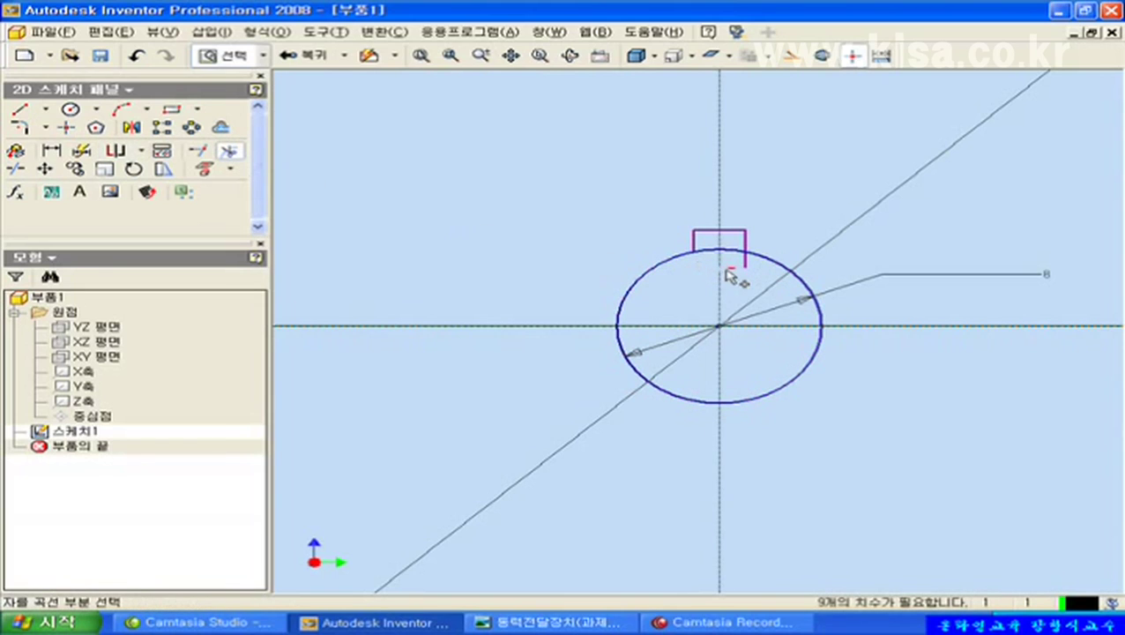
{"action": "left_click", "coordinate": [714, 252]}
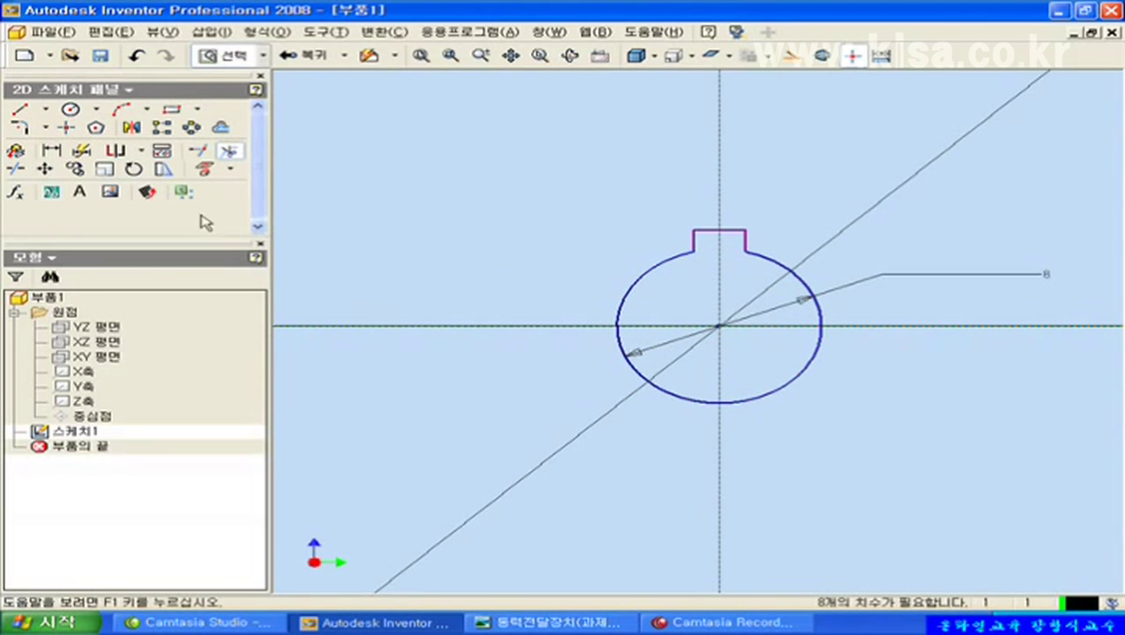
Dimension the keyway's upper edge to a width of 5 mm
{"action": "left_click", "coordinate": [50, 152]}
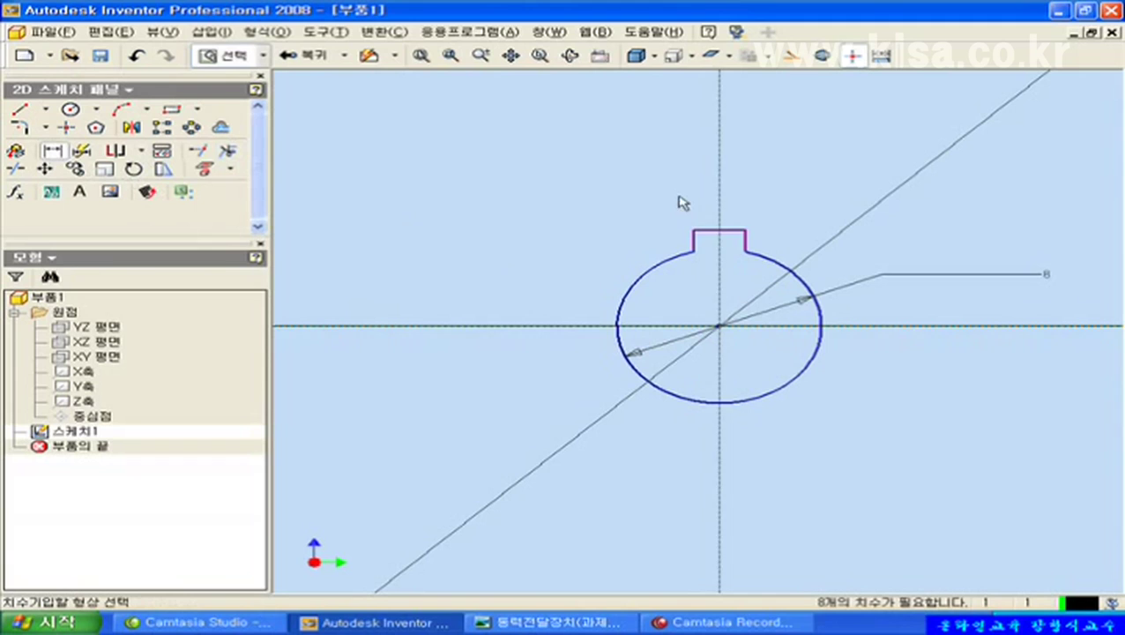
{"action": "left_click", "coordinate": [707, 231]}
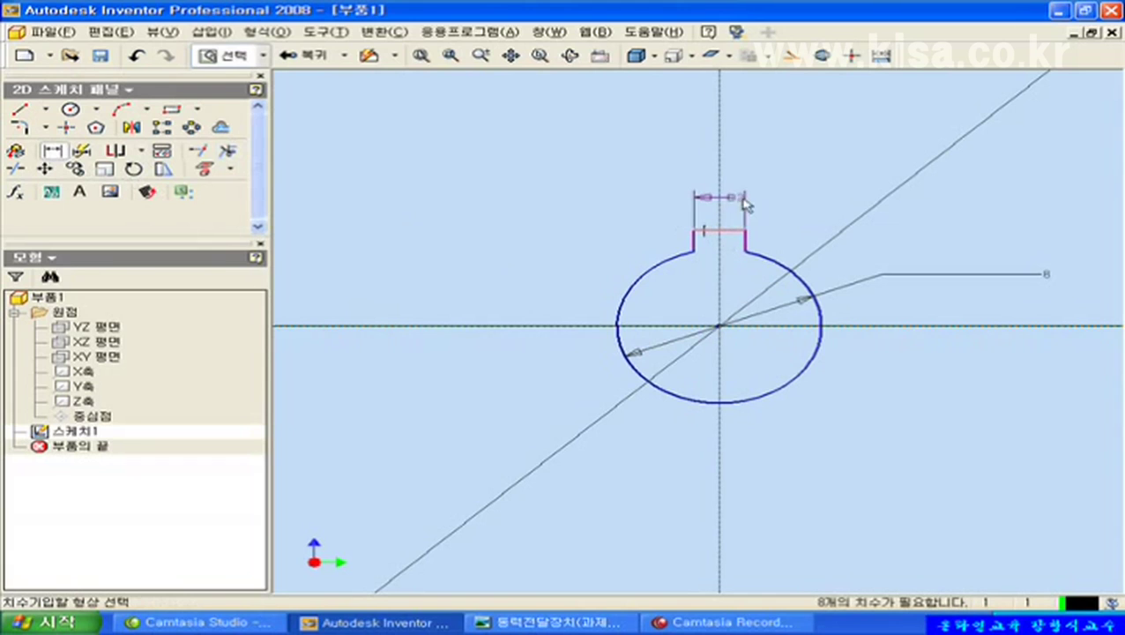
{"action": "left_click", "coordinate": [745, 202]}
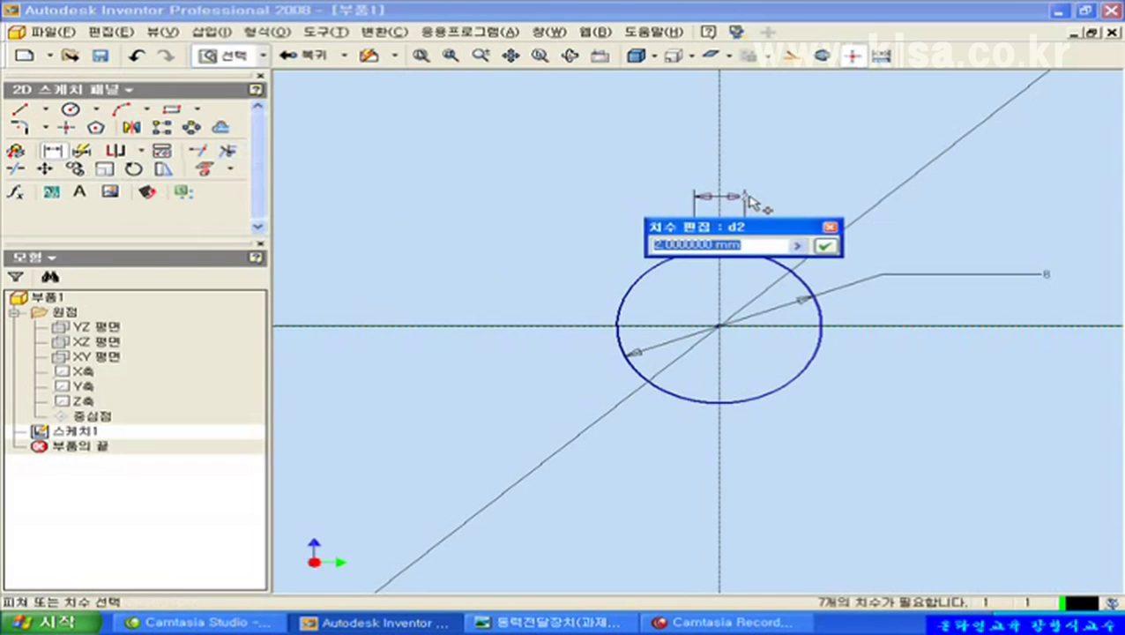
{"action": "type", "text": "6"}
{"action": "key", "text": "Return"}
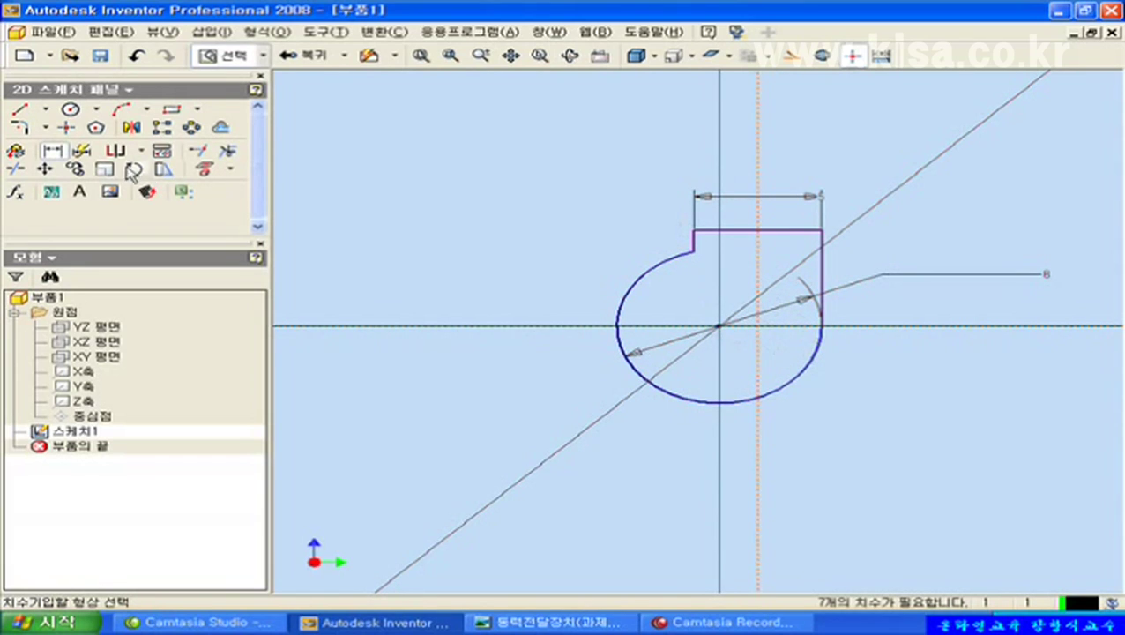
Constrain the vertical construction line to be coincident with the bore circle's centre point so the keyway is centred
{"action": "left_click", "coordinate": [142, 153]}
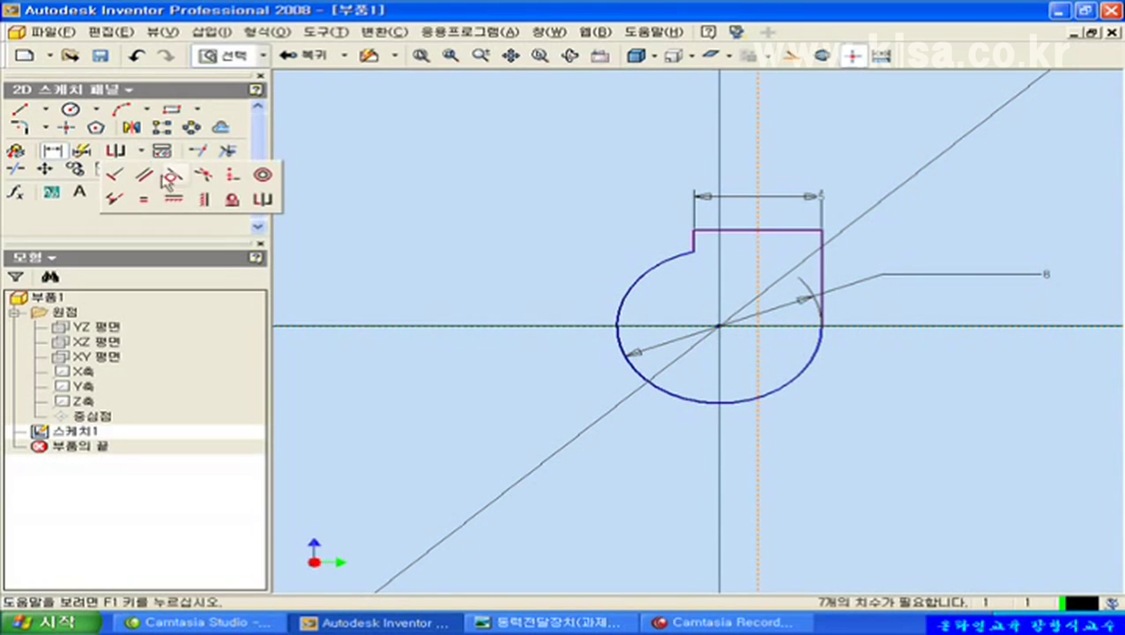
{"action": "left_click", "coordinate": [232, 179]}
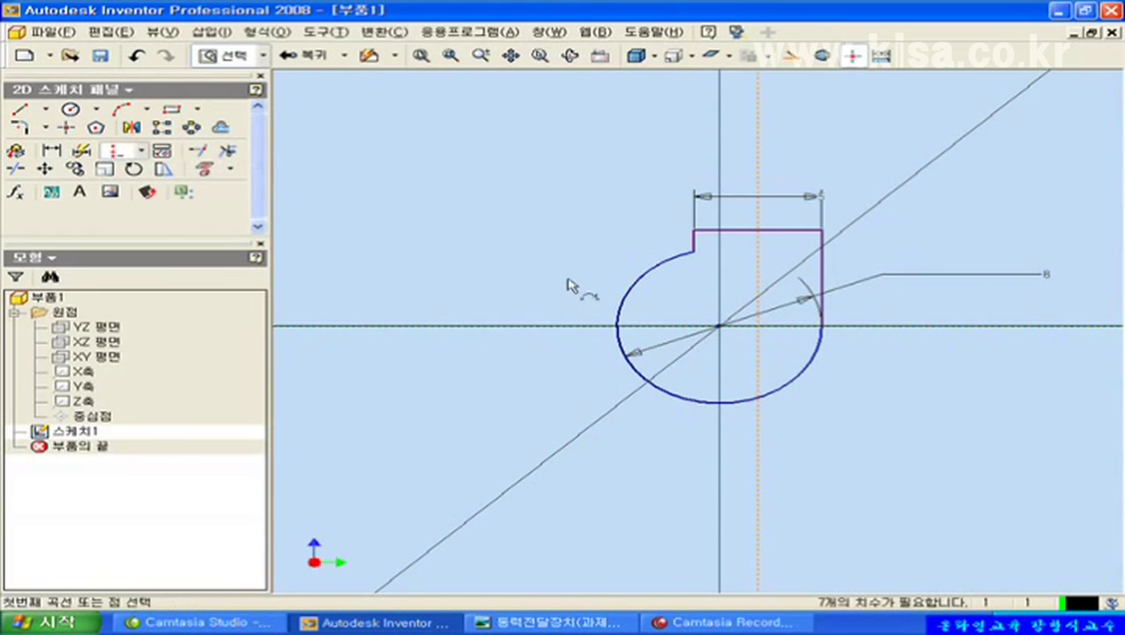
{"action": "left_click", "coordinate": [719, 328]}
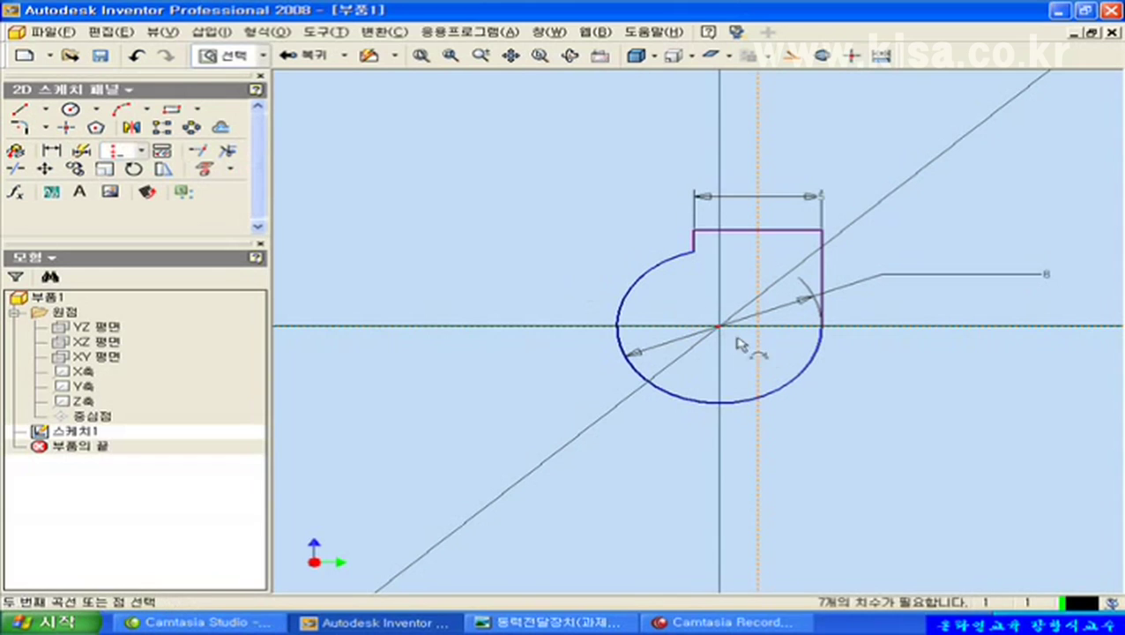
{"action": "left_click", "coordinate": [757, 353]}
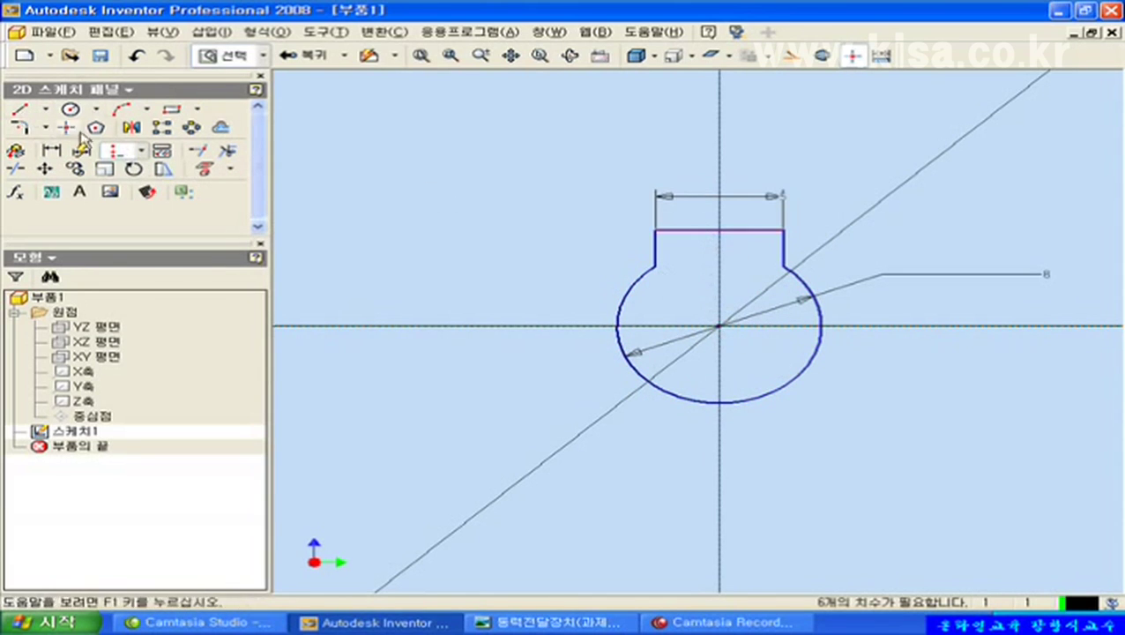
Dimension the height from the bore's centre to the keyway's upper edge as 10.3 mm
{"action": "left_click", "coordinate": [46, 154]}
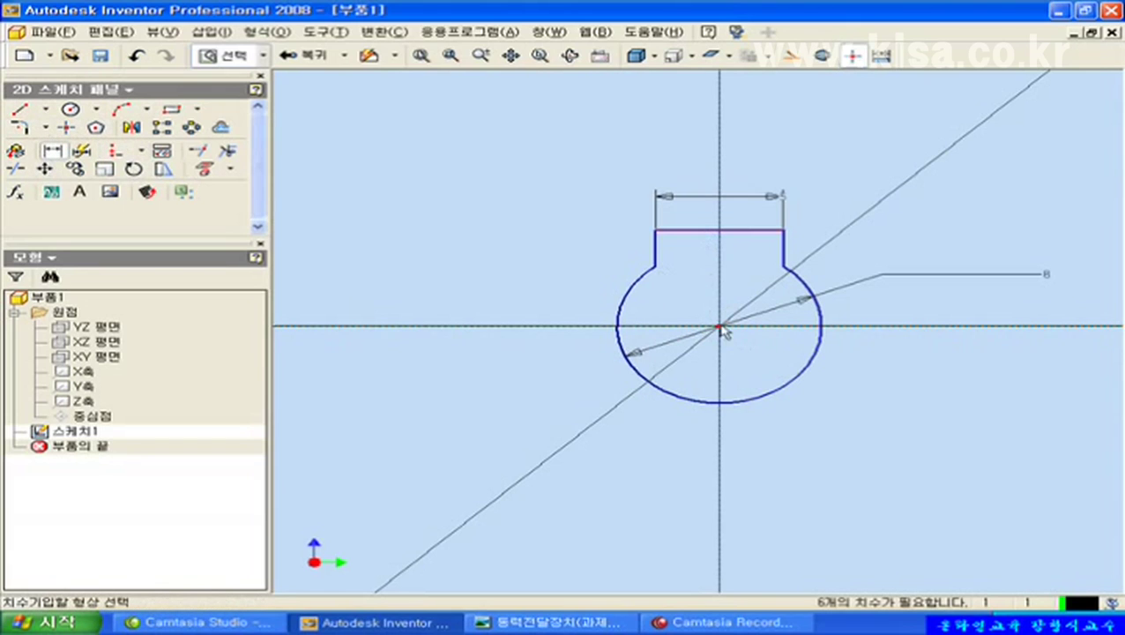
{"action": "left_click", "coordinate": [735, 232]}
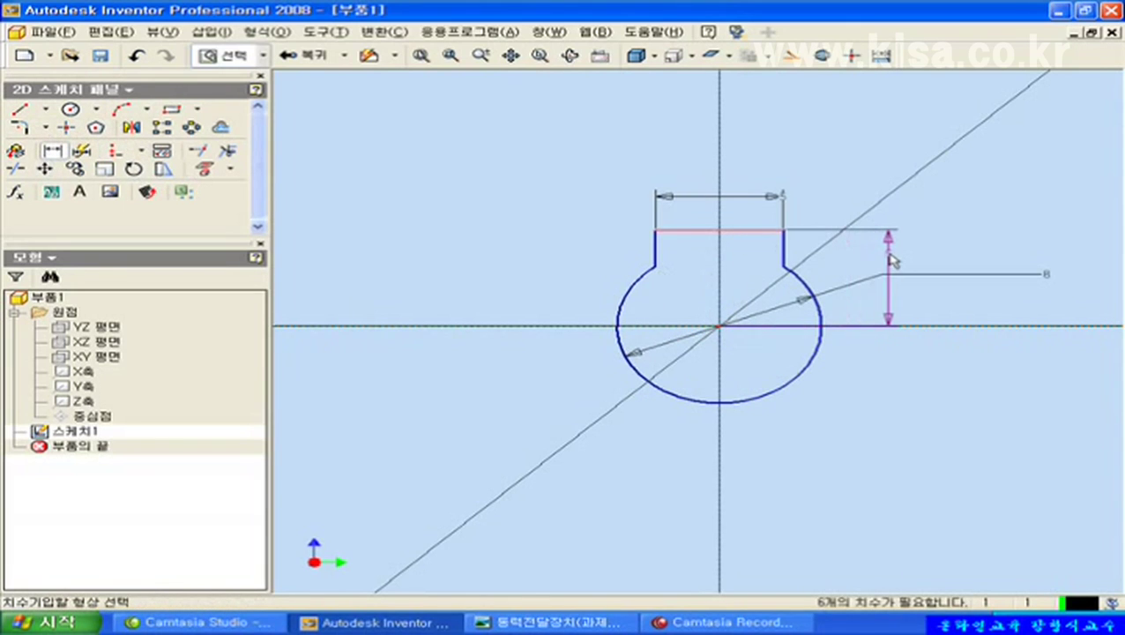
{"action": "left_click", "coordinate": [890, 260]}
{"action": "type", "text": "10.3"}
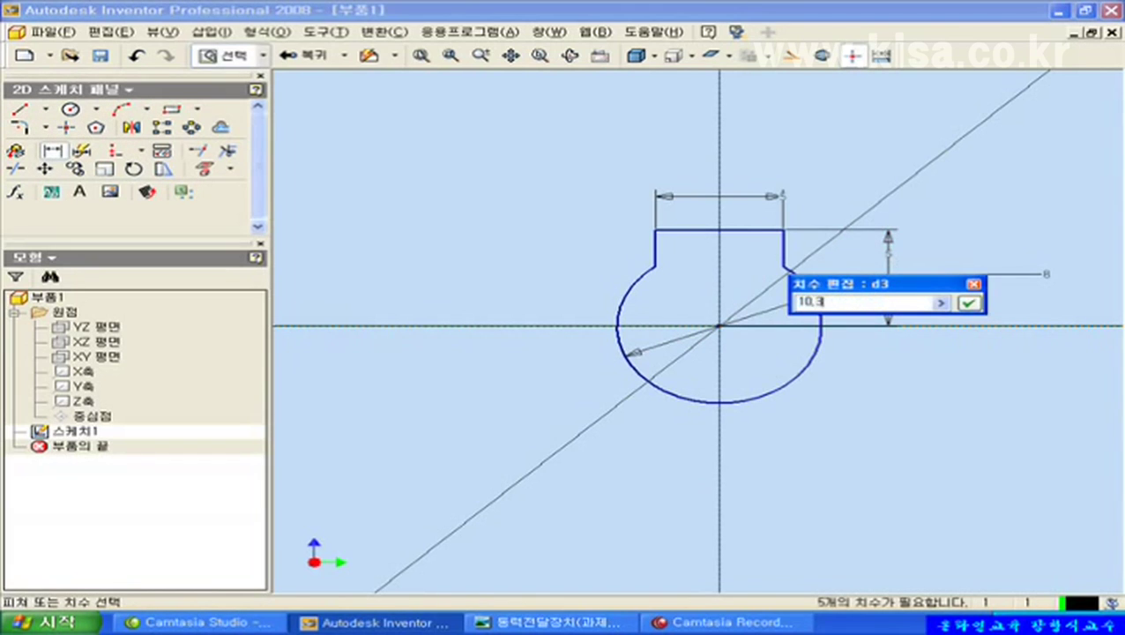
{"action": "key", "text": "Return"}
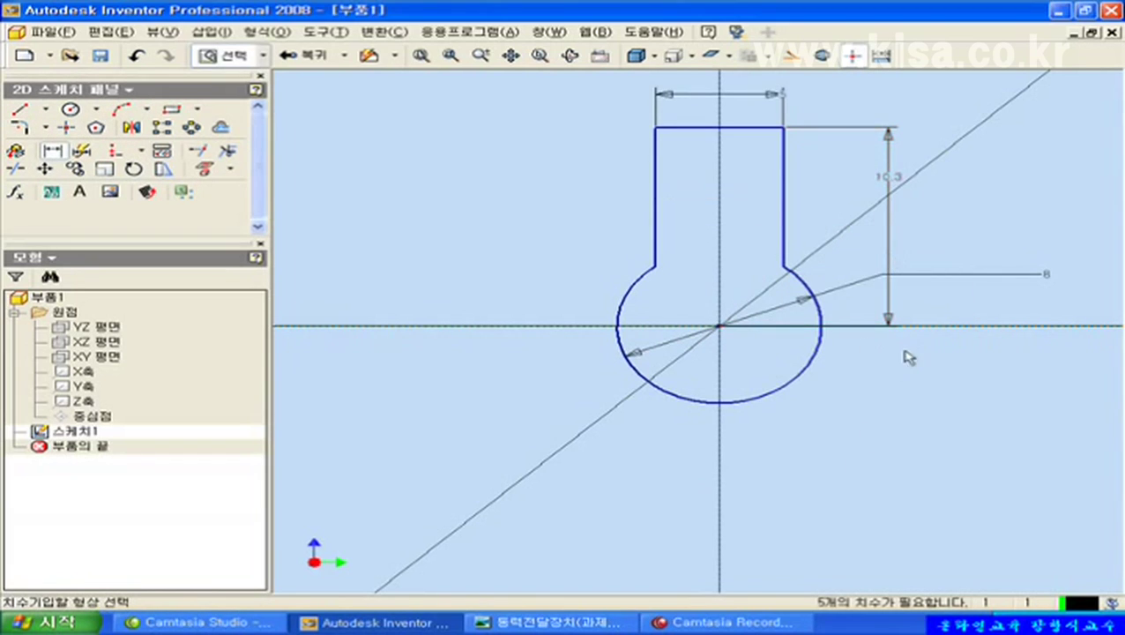
Set the bore circle's diameter to 18 mm
{"action": "double_click", "coordinate": [1046, 277]}
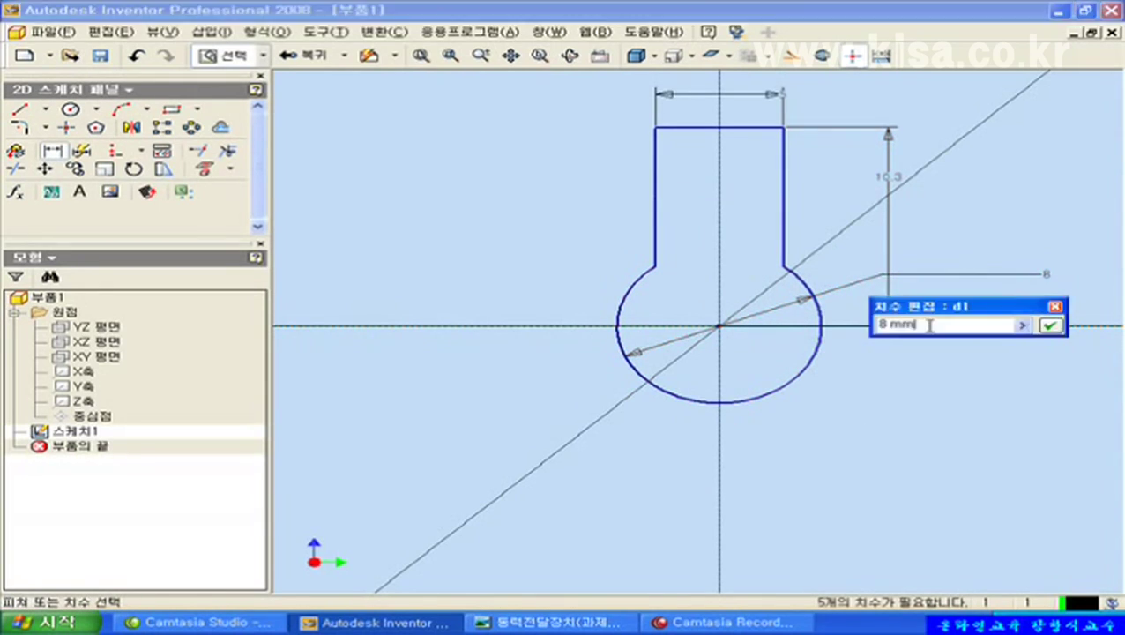
{"action": "left_click_drag", "start_coordinate": [923, 323], "coordinate": [805, 333]}
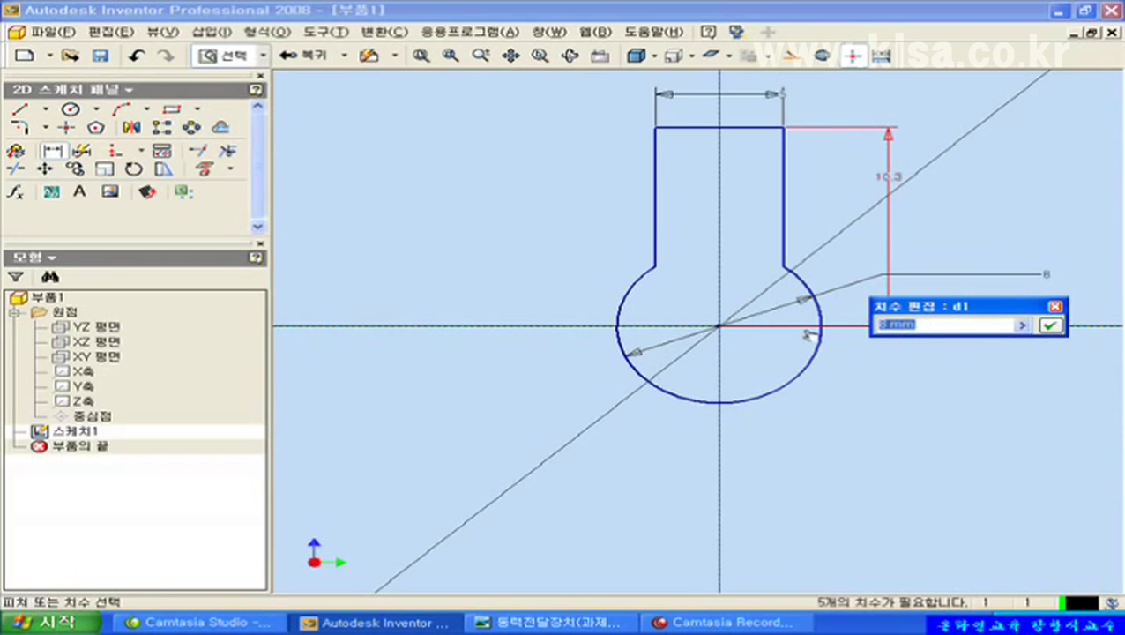
{"action": "type", "text": "18"}
{"action": "key", "text": "Return"}
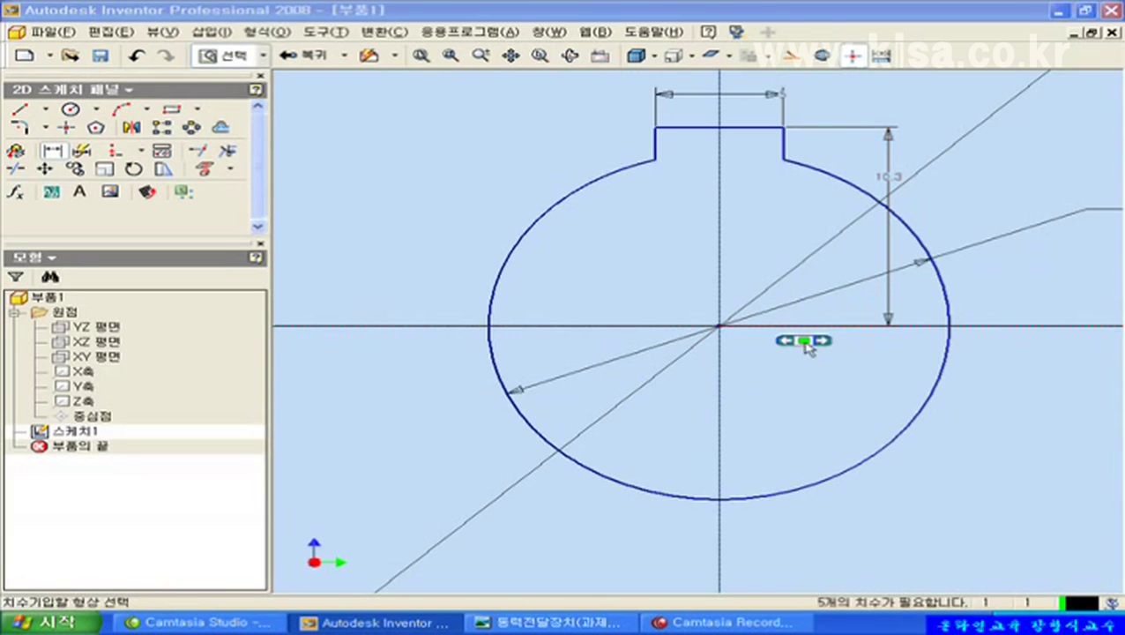
Finish the sketch and extrude the region between the 65 mm circle and the keyed bore by 13 mm
{"action": "left_click", "coordinate": [422, 56]}
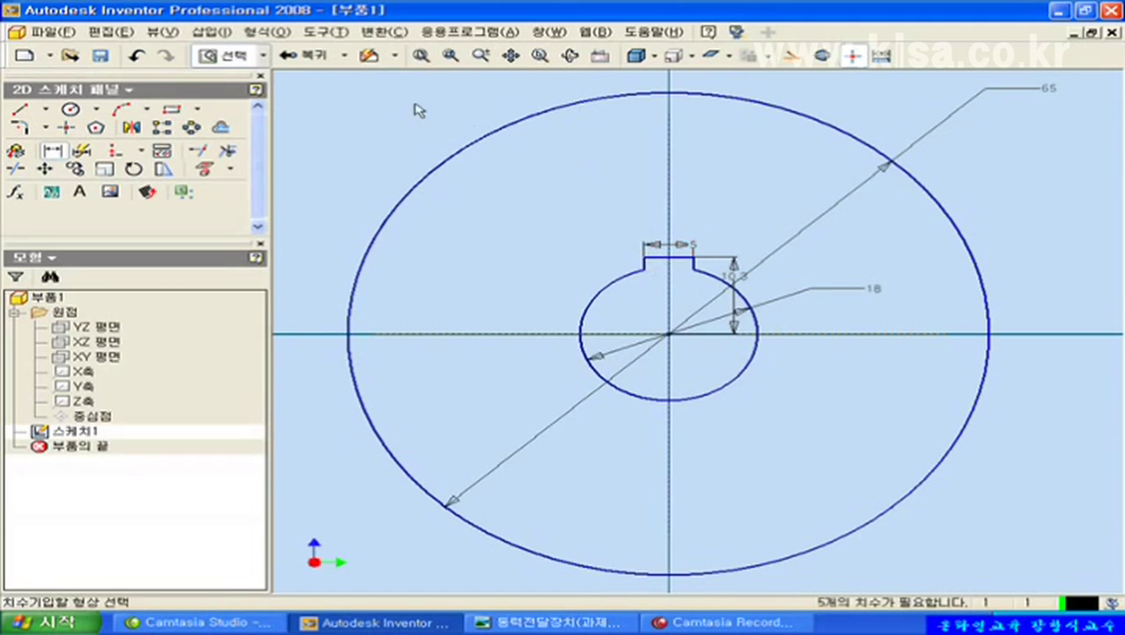
{"action": "left_click", "coordinate": [311, 58]}
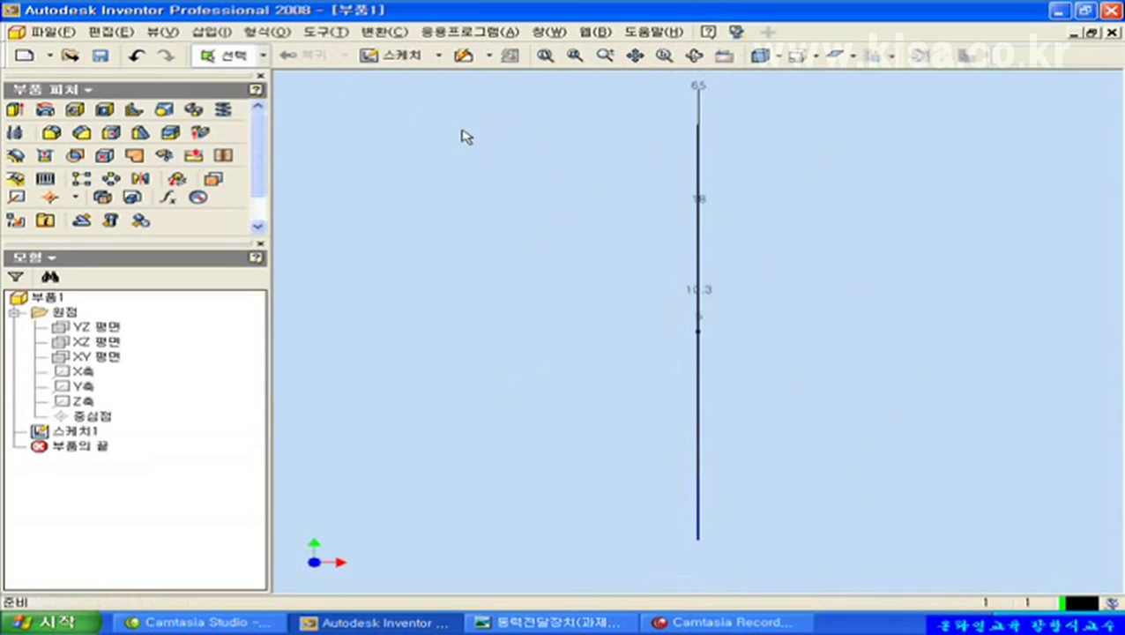
{"action": "left_click", "coordinate": [14, 109]}
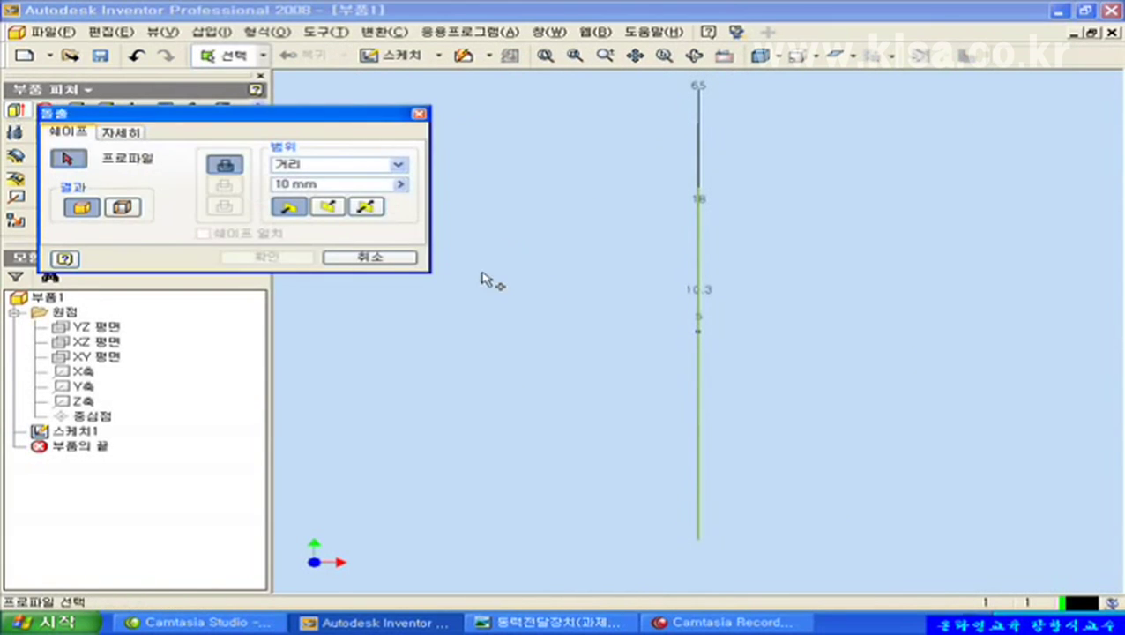
{"action": "left_click", "coordinate": [310, 185]}
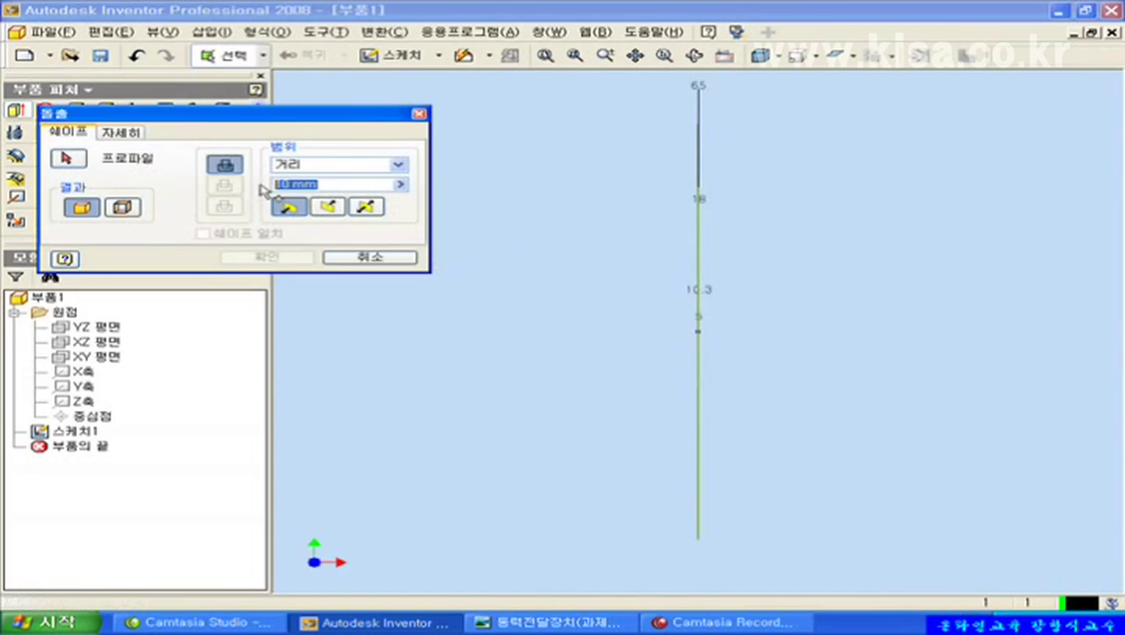
{"action": "type", "text": "13"}
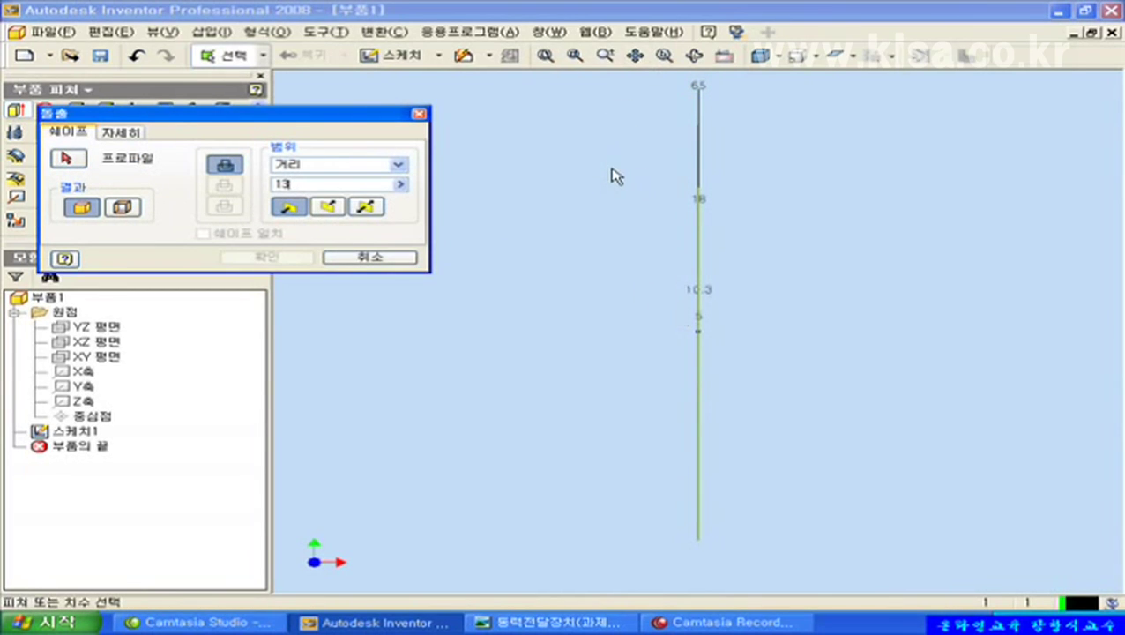
{"action": "left_click", "coordinate": [641, 300]}
{"action": "key", "text": "F6"}
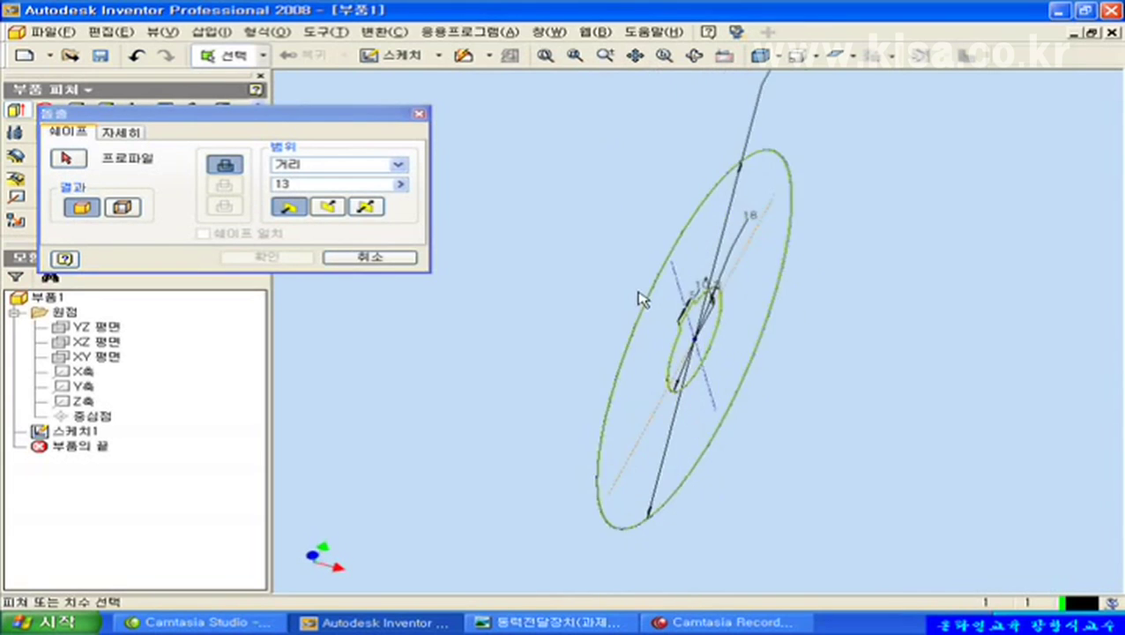
{"action": "left_click", "coordinate": [69, 158]}
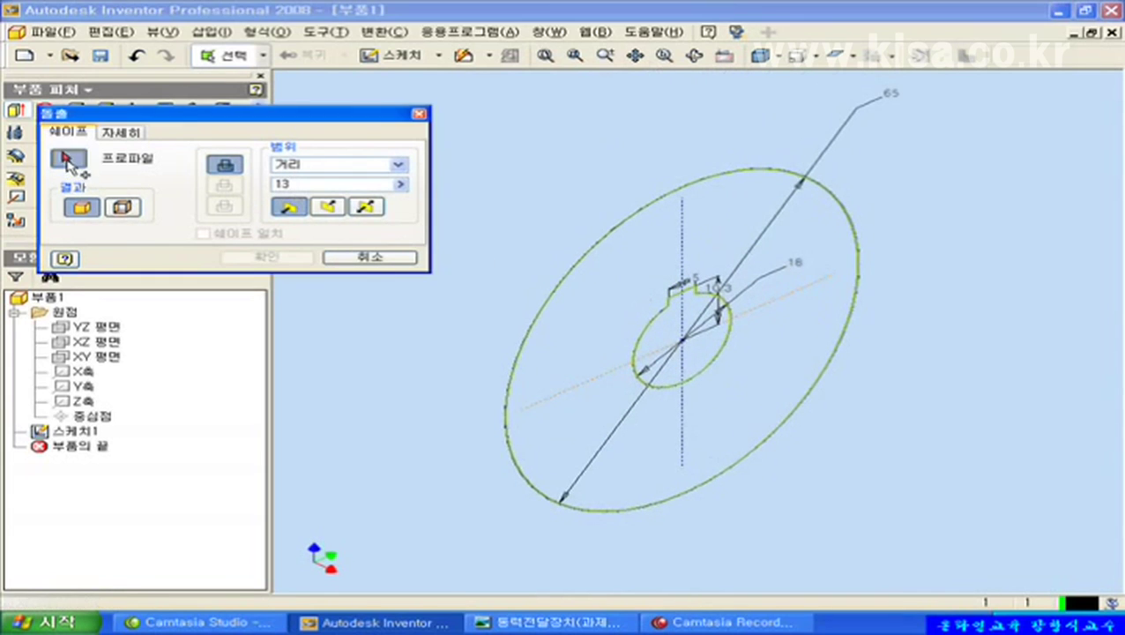
{"action": "left_click", "coordinate": [769, 263]}
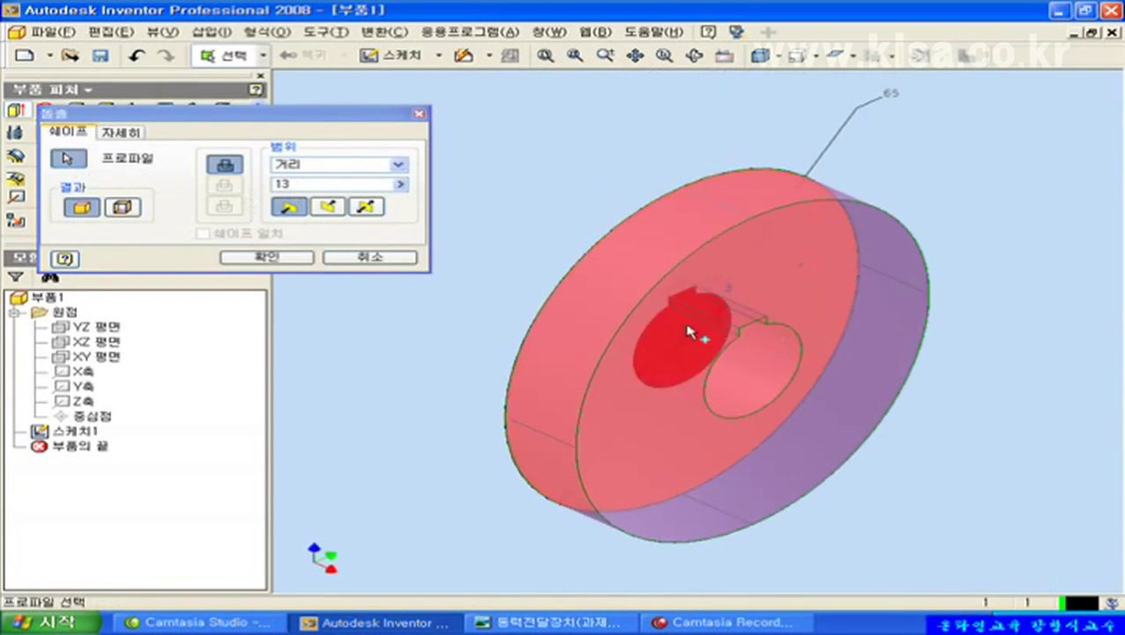
{"action": "left_click", "coordinate": [245, 258]}
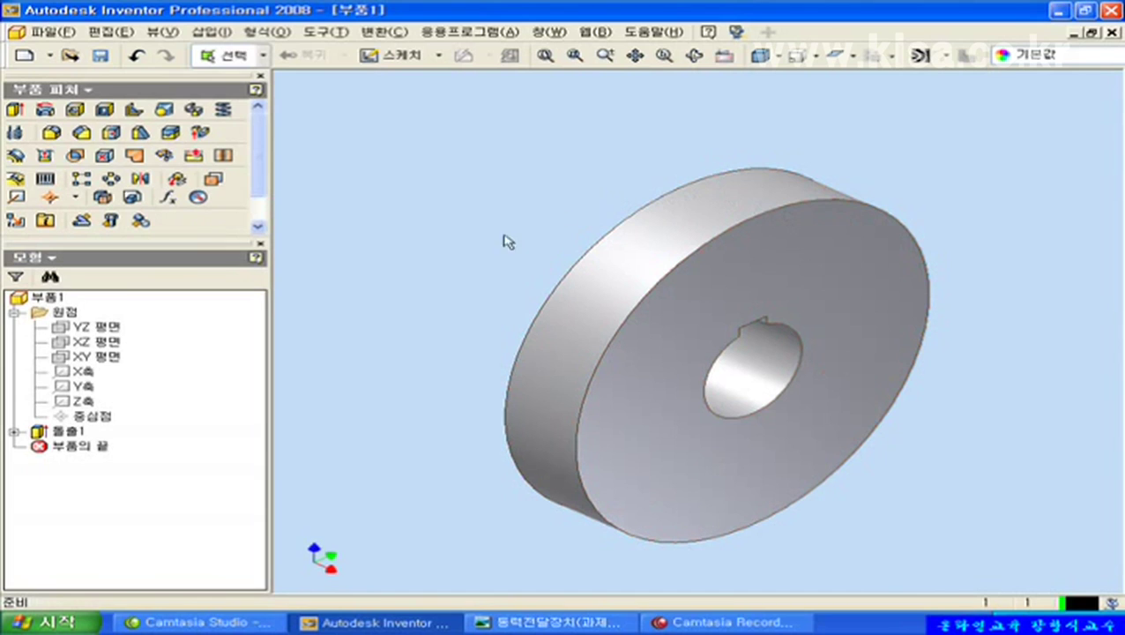
Start a new sketch on the YZ plane and slice the model at the sketch plane
{"action": "left_click", "coordinate": [88, 327]}
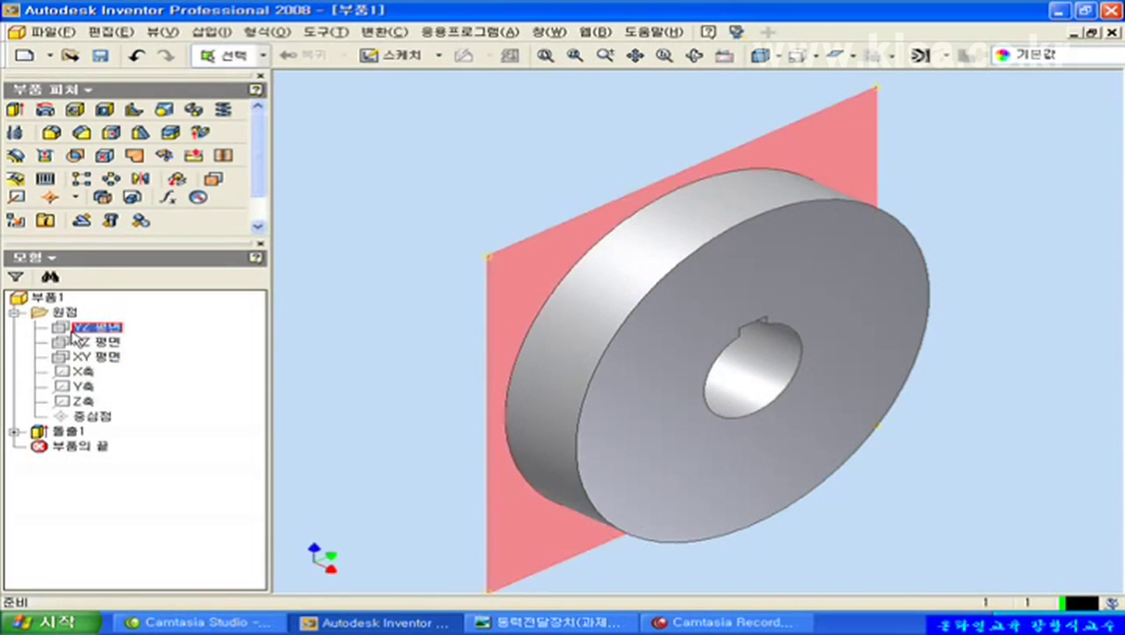
{"action": "right_click", "coordinate": [74, 335]}
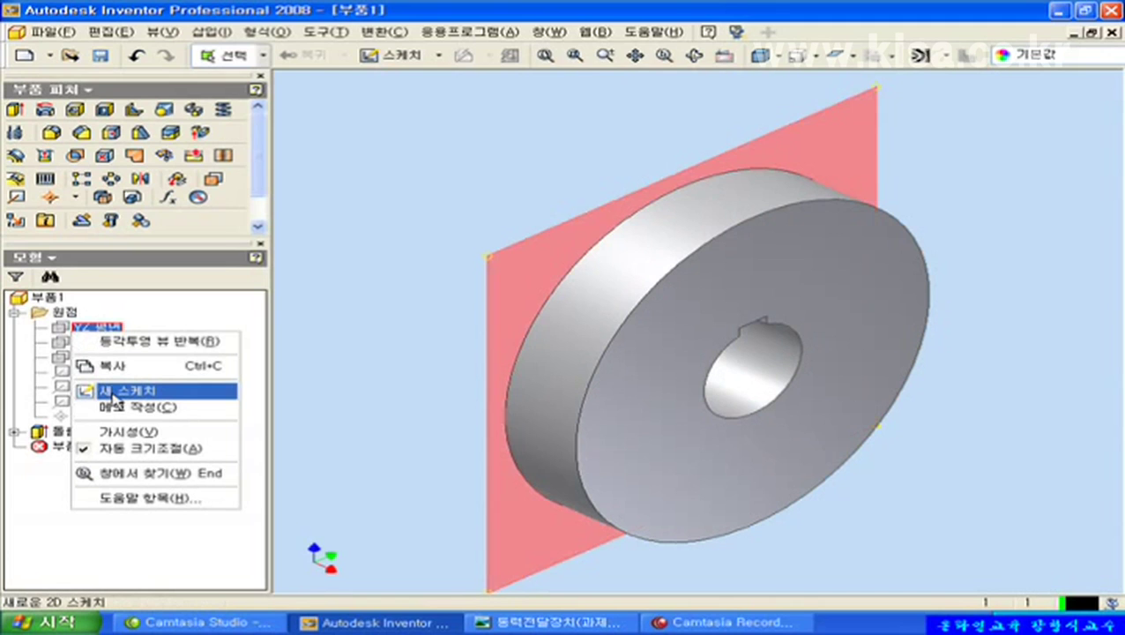
{"action": "left_click", "coordinate": [112, 394]}
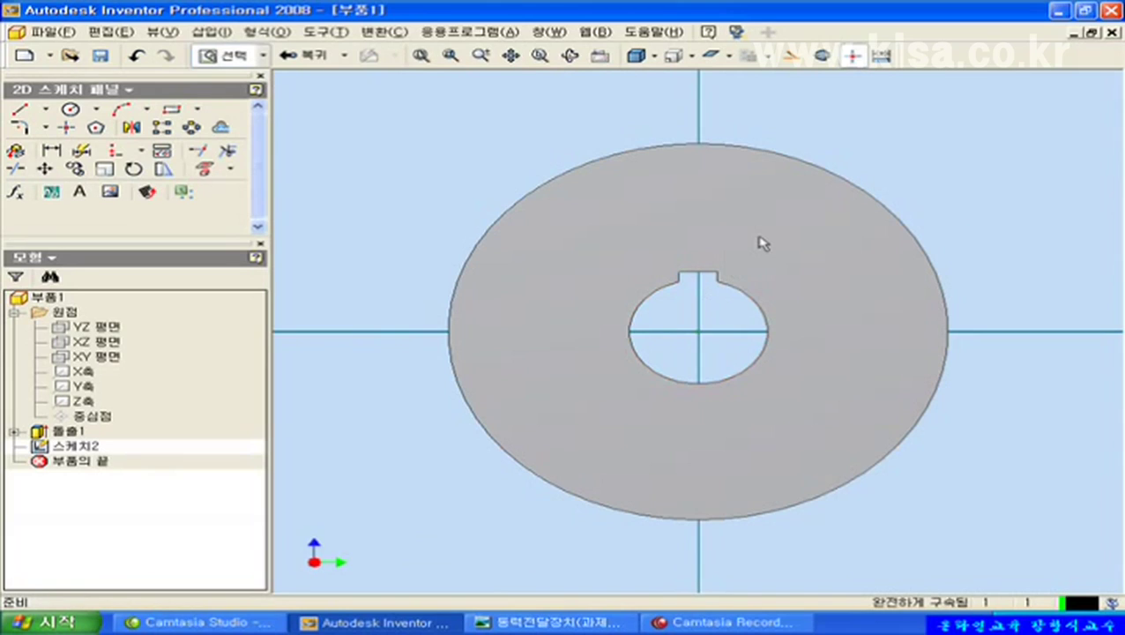
{"action": "key", "text": "F7"}
Project the disc's outer circular edge into the new sketch
{"action": "mouse_move", "coordinate": [747, 165]}
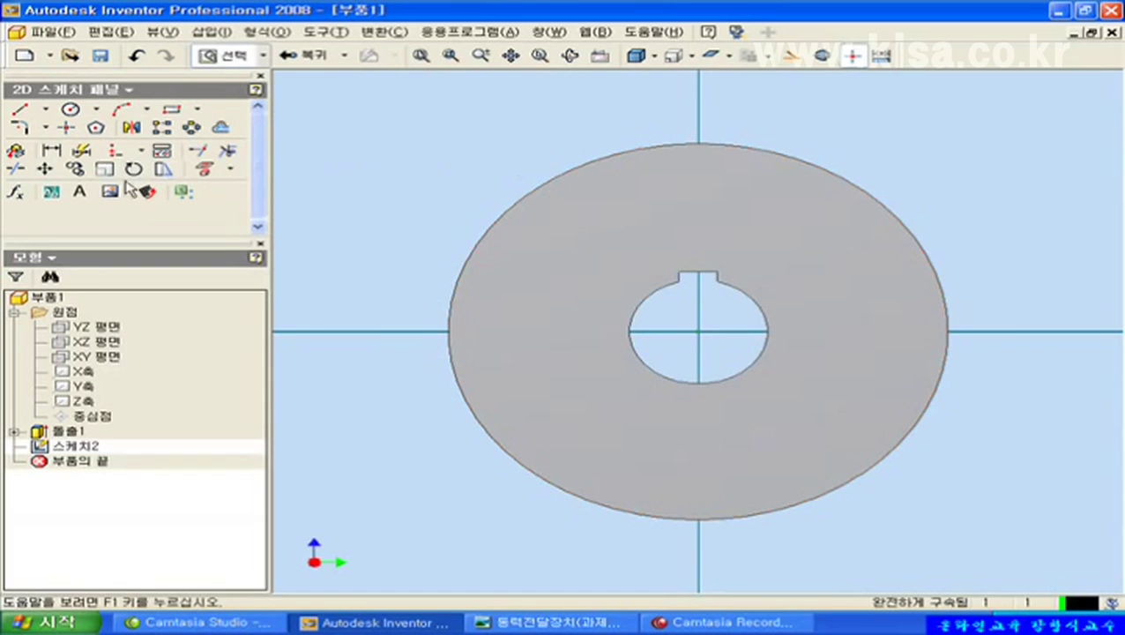
{"action": "left_click", "coordinate": [204, 171]}
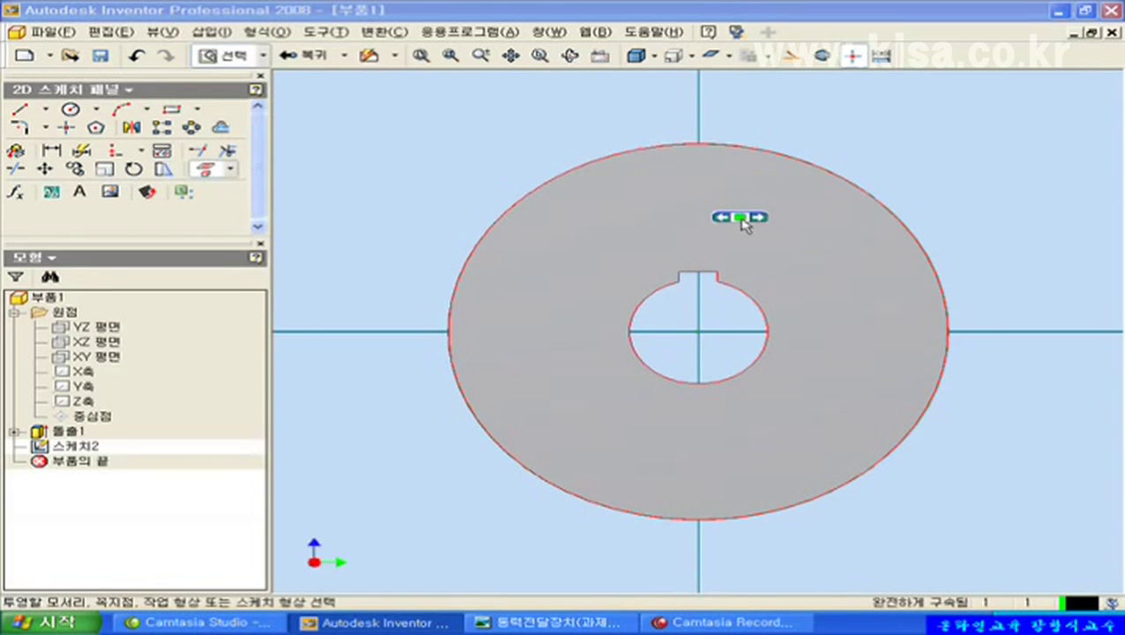
{"action": "left_click", "coordinate": [741, 220]}
{"action": "key", "text": "Escape"}
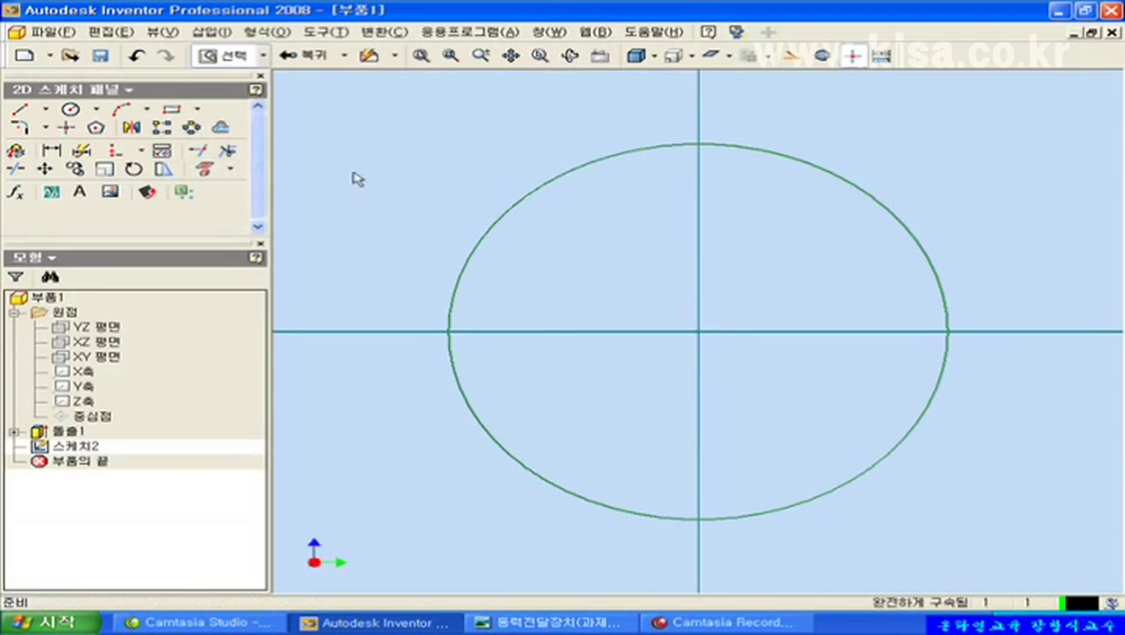
Draw two concentric circles outside the projected edge, the smaller about 37 mm in radius, and make the smaller one construction geometry
{"action": "left_click", "coordinate": [73, 111]}
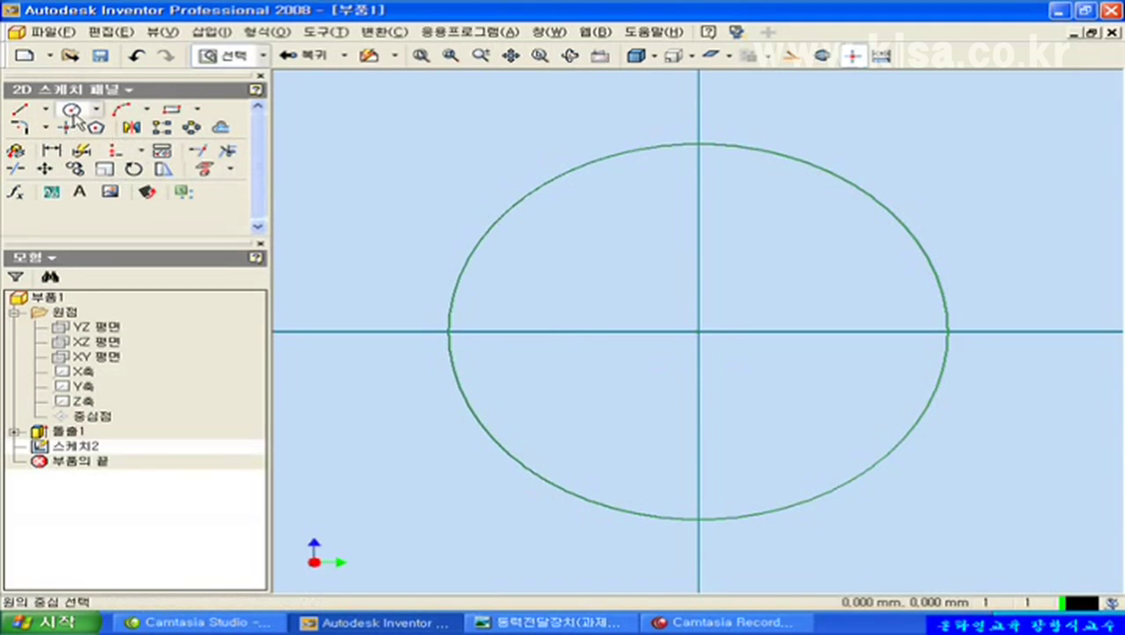
{"action": "left_click", "coordinate": [699, 331]}
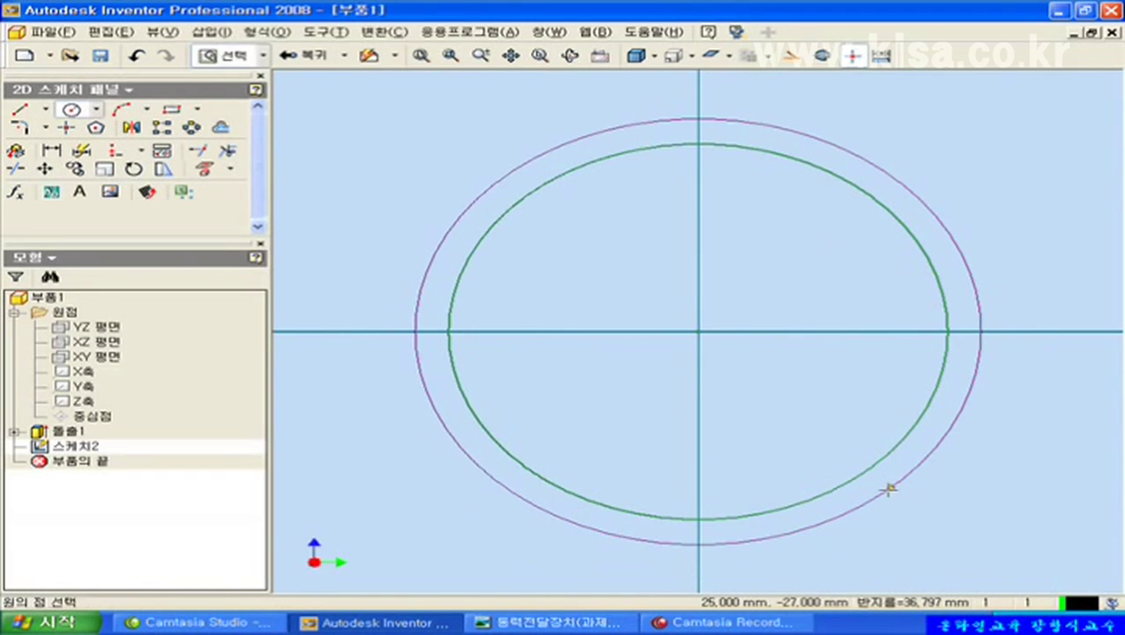
{"action": "left_click", "coordinate": [889, 488]}
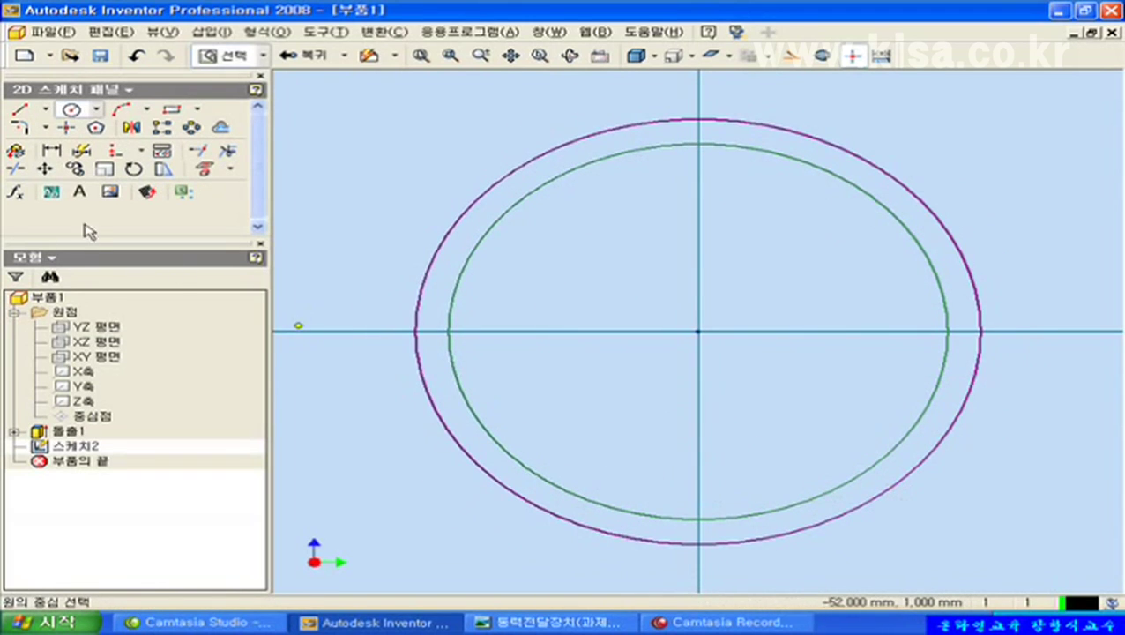
{"action": "left_click", "coordinate": [697, 333]}
{"action": "left_click", "coordinate": [890, 517]}
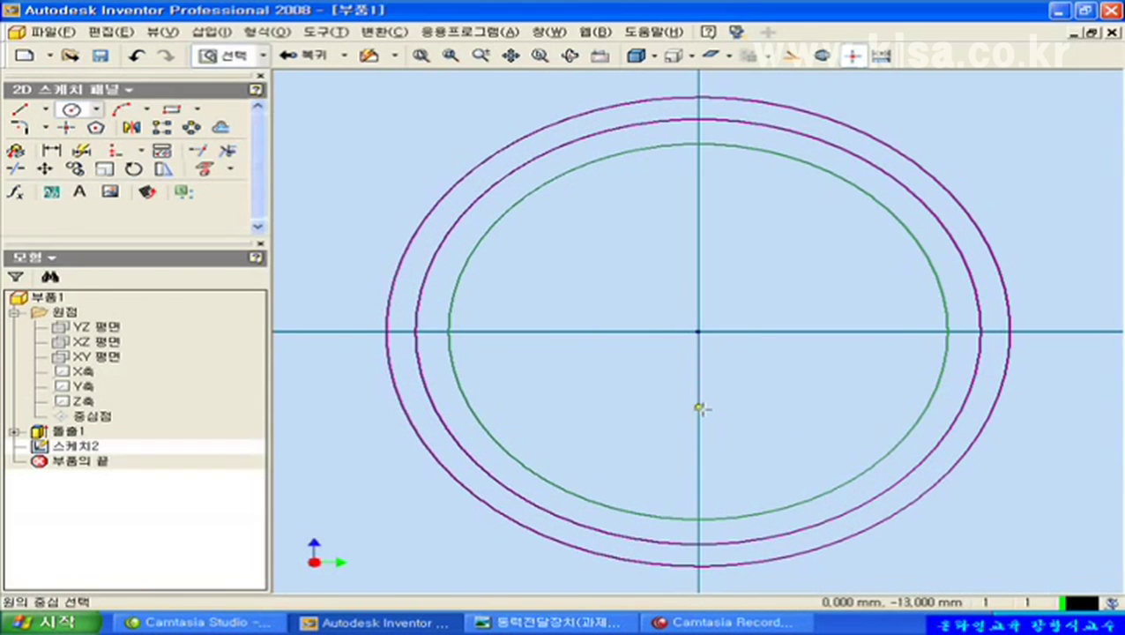
{"action": "right_click", "coordinate": [799, 215]}
{"action": "left_click", "coordinate": [824, 223]}
{"action": "left_click", "coordinate": [852, 166]}
{"action": "left_click", "coordinate": [794, 58]}
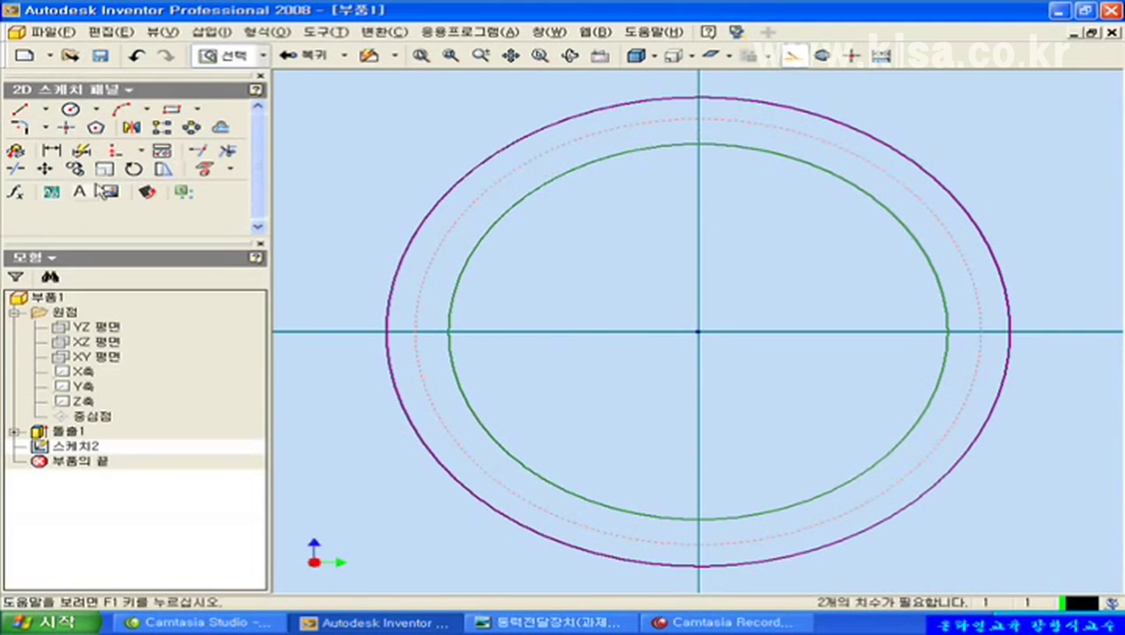
Draw a vertical line about 42 mm long from the circles' centre up past the outermost circle
{"action": "left_click", "coordinate": [19, 108]}
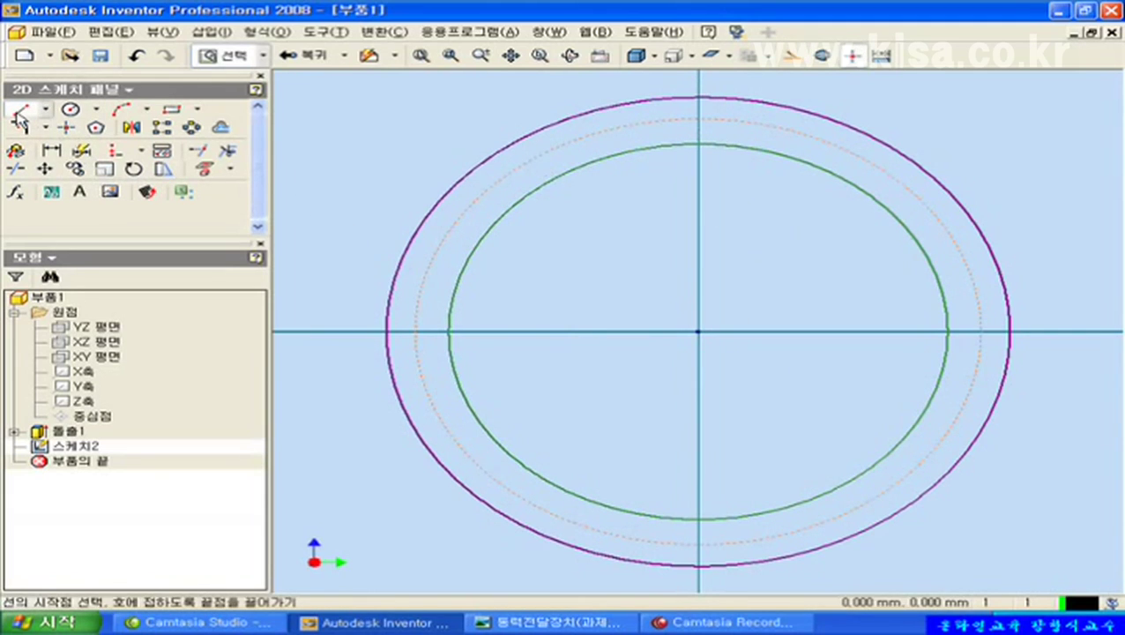
{"action": "left_click", "coordinate": [699, 332]}
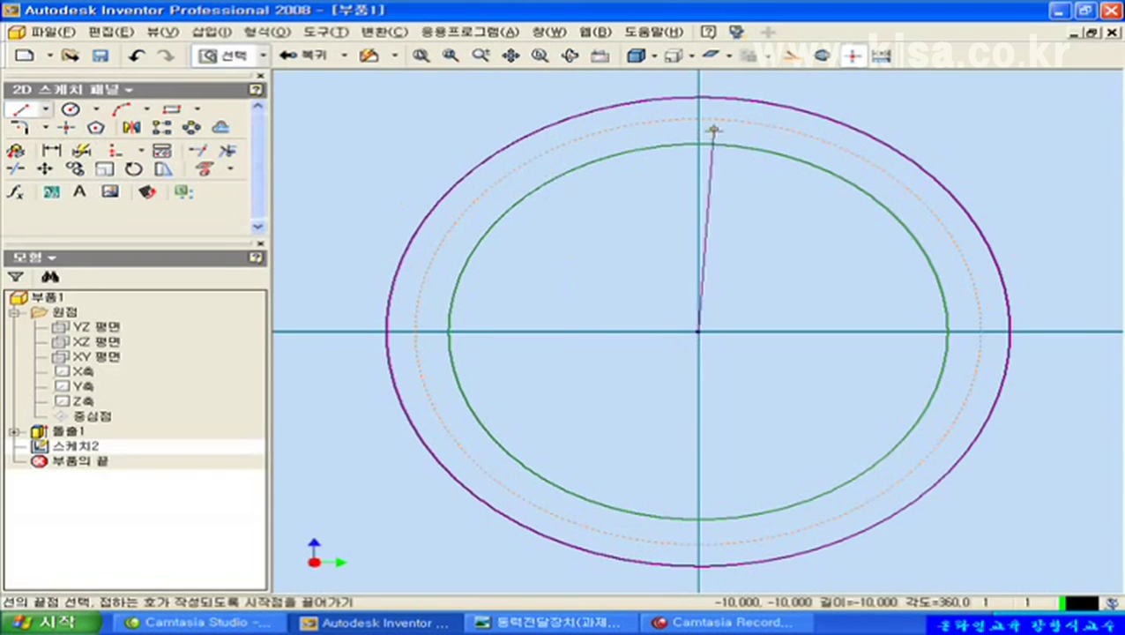
{"action": "left_click", "coordinate": [697, 88]}
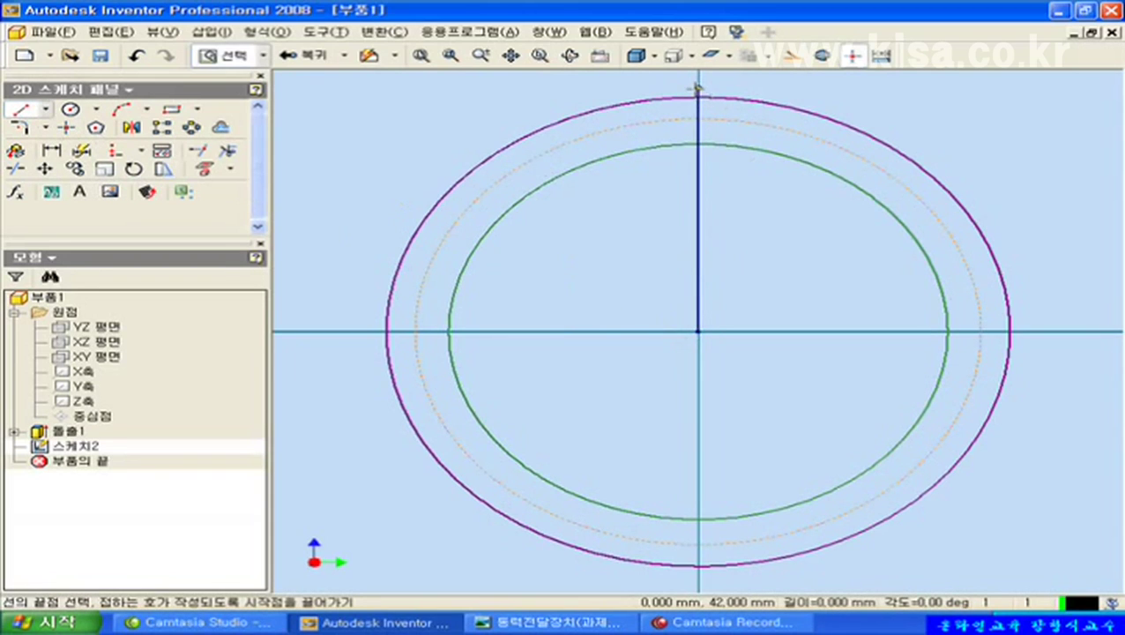
{"action": "right_click", "coordinate": [697, 91]}
{"action": "left_click", "coordinate": [718, 100]}
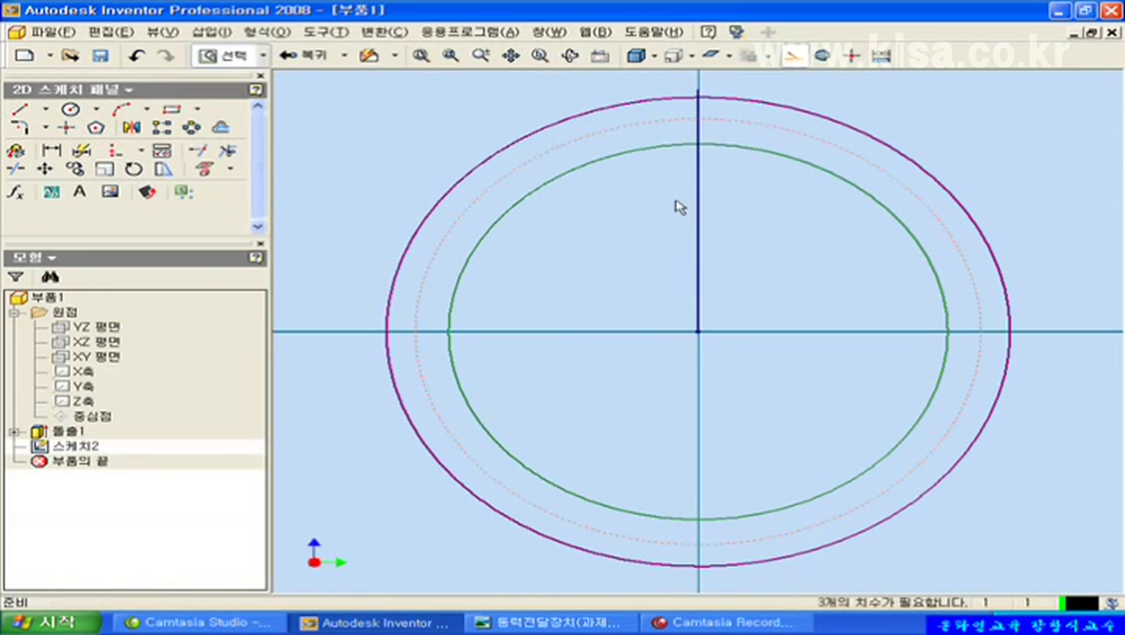
Make the vertical line running up from the circles' centre construction geometry
{"action": "left_click", "coordinate": [699, 224]}
{"action": "left_click", "coordinate": [795, 57]}
{"action": "left_click", "coordinate": [777, 223]}
Dimension the dashed construction circle with a diameter of 70 mm
{"action": "scroll", "coordinate": [706, 96], "scroll_direction": "up", "scroll_amount": 1}
{"action": "scroll", "coordinate": [706, 95], "scroll_direction": "down", "scroll_amount": 1}
{"action": "scroll", "coordinate": [706, 97], "scroll_direction": "down", "scroll_amount": 3}
{"action": "middle_click_drag", "start_coordinate": [711, 143], "coordinate": [711, 251]}
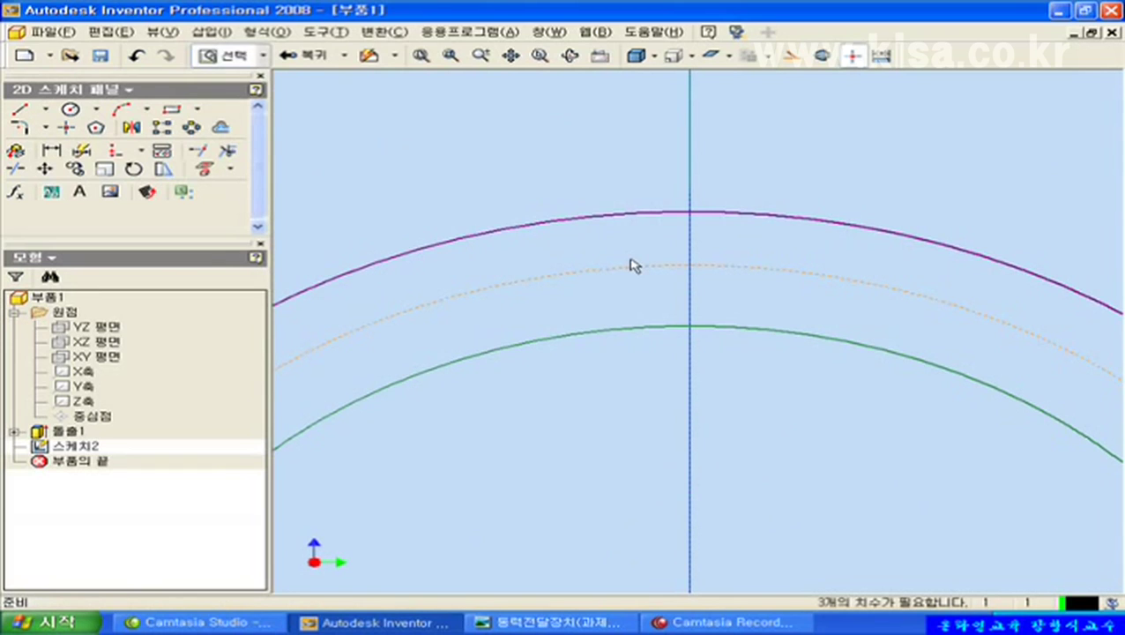
{"action": "left_click", "coordinate": [52, 150]}
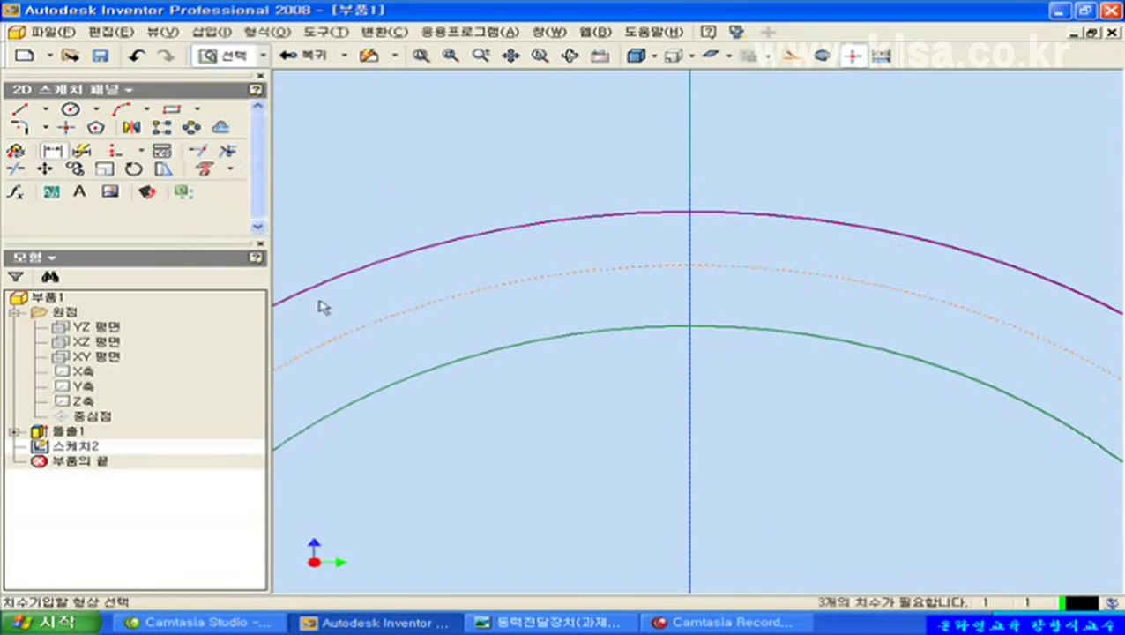
{"action": "left_click", "coordinate": [979, 319]}
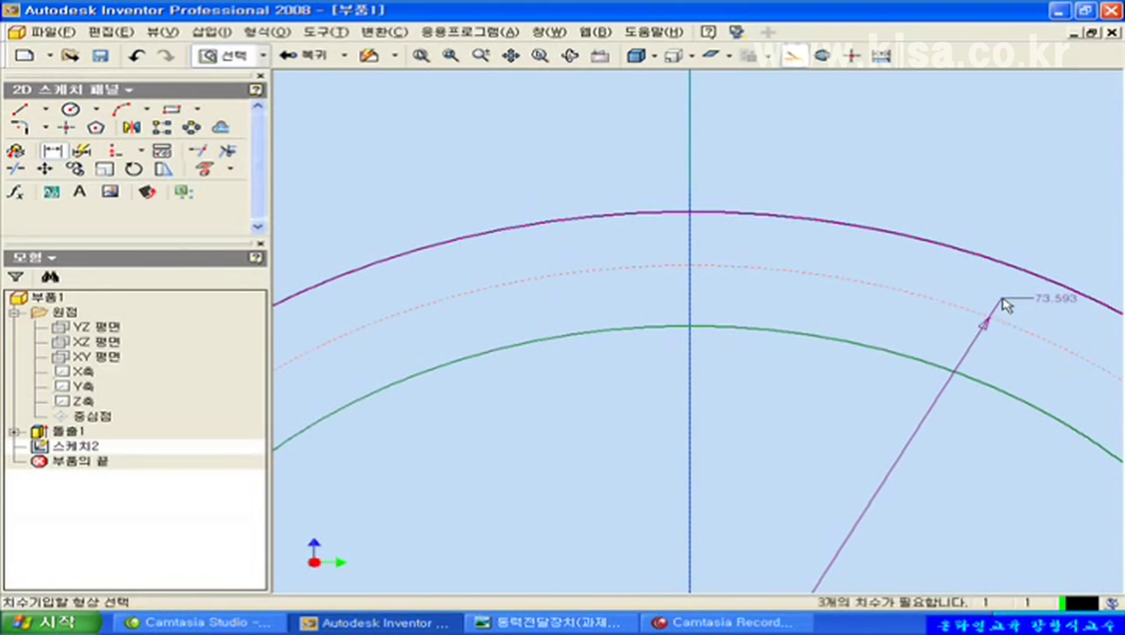
{"action": "left_click", "coordinate": [1002, 304]}
{"action": "type", "text": "70"}
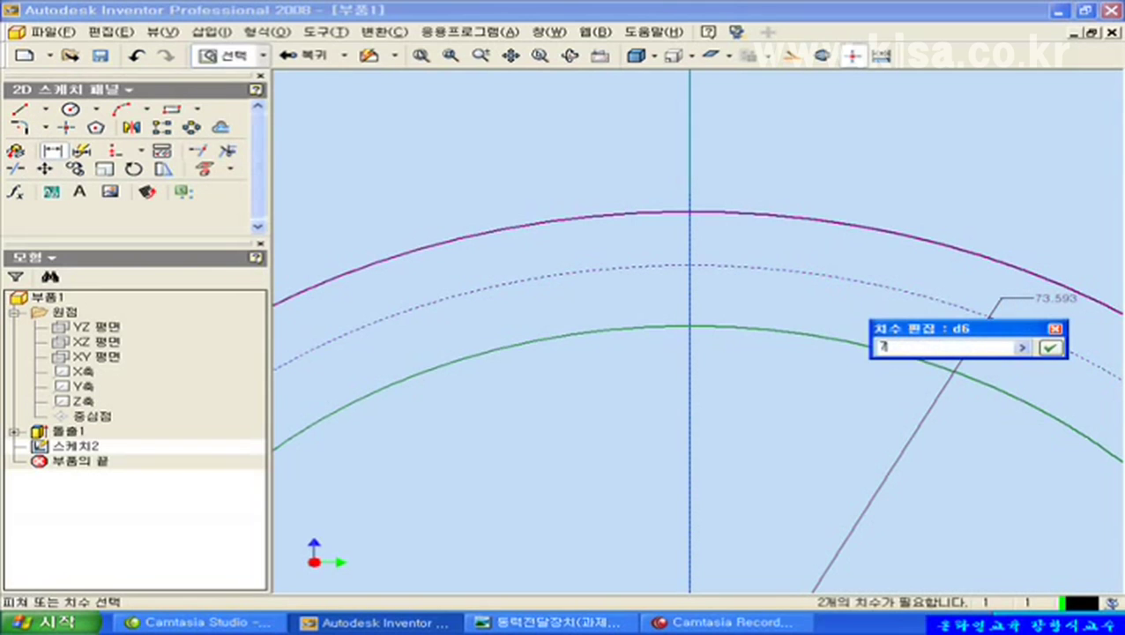
{"action": "key", "text": "Return"}
Dimension the outermost circle with a diameter of 74 mm
{"action": "left_click", "coordinate": [1000, 268]}
{"action": "left_click", "coordinate": [1034, 212]}
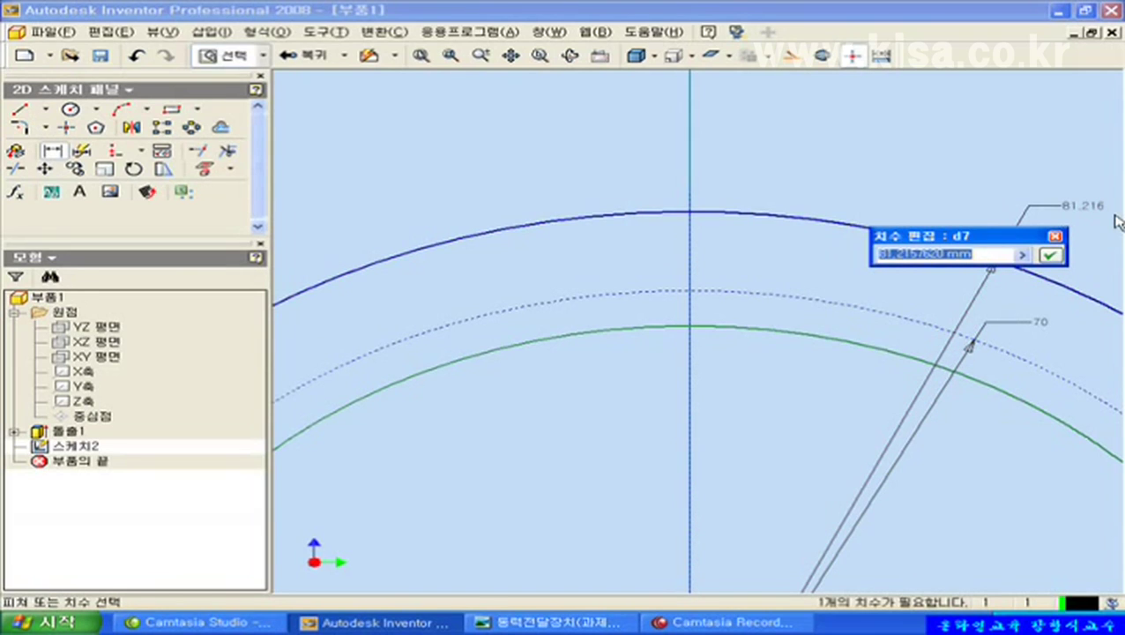
{"action": "type", "text": "74"}
{"action": "key", "text": "Return"}
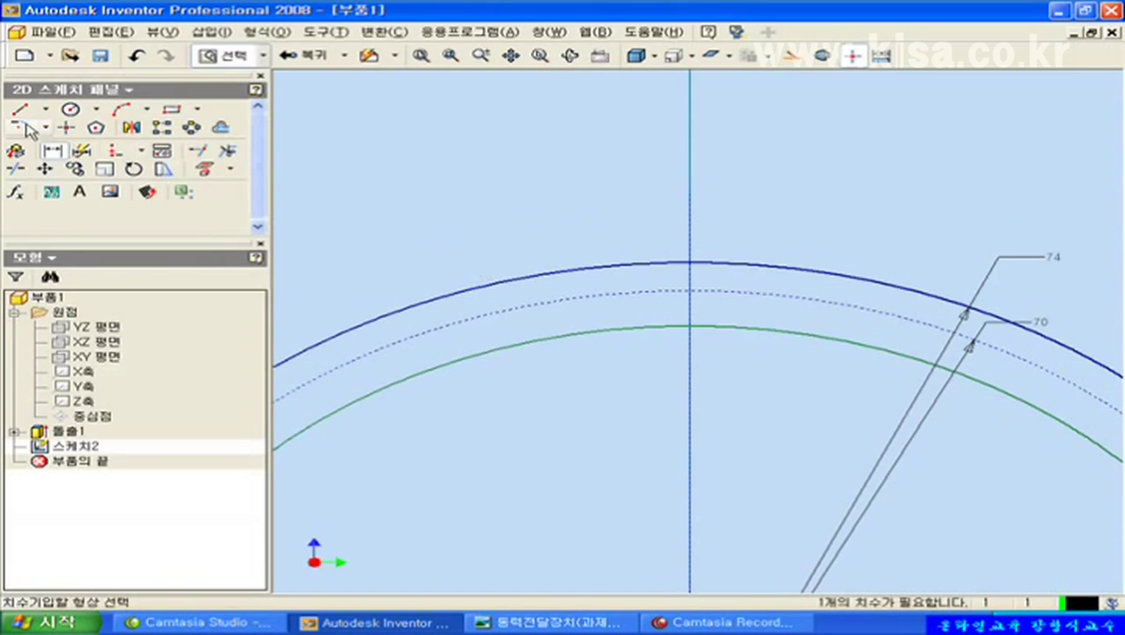
Draw a short vertical line across all three circles, about 4 mm left of the vertical centreline
{"action": "left_click", "coordinate": [22, 111]}
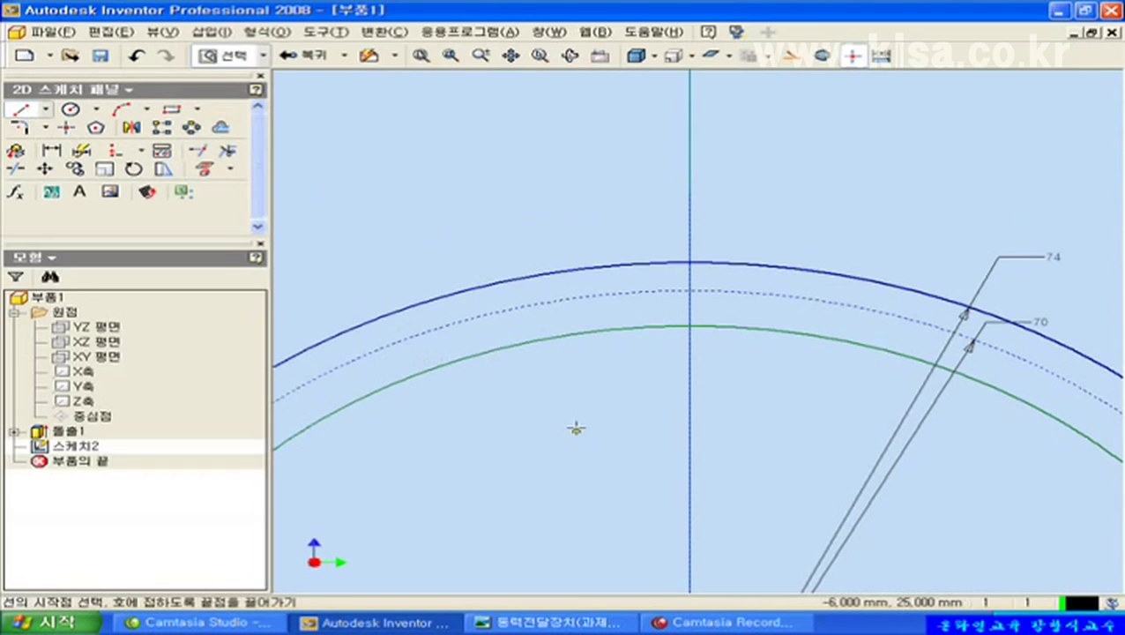
{"action": "left_click", "coordinate": [615, 218]}
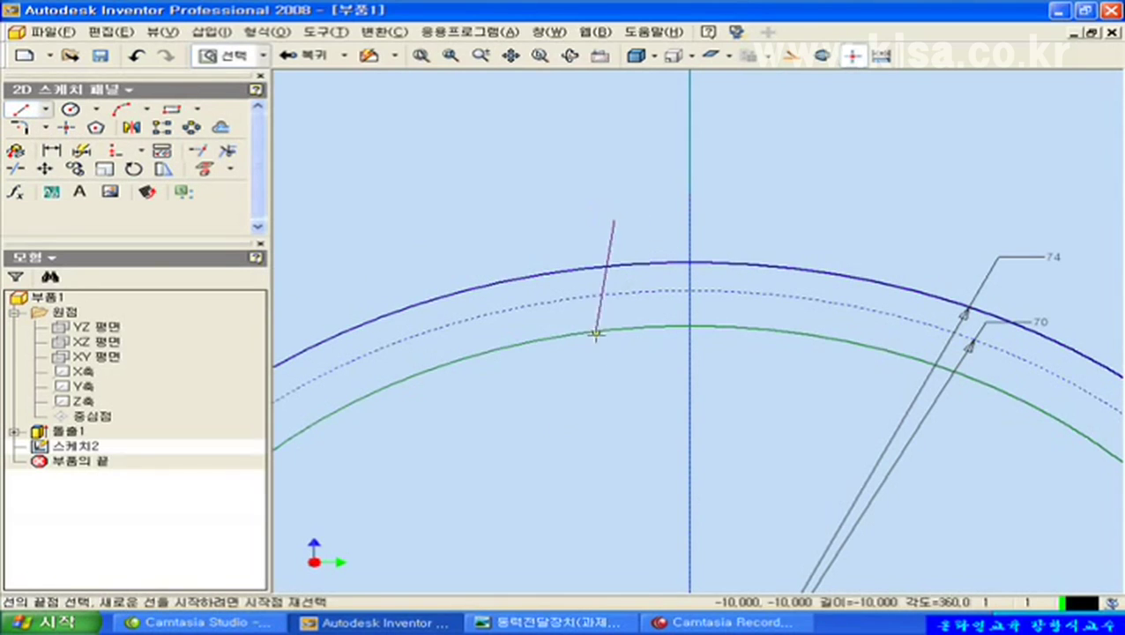
{"action": "left_click", "coordinate": [616, 395]}
{"action": "right_click", "coordinate": [615, 395]}
{"action": "left_click", "coordinate": [652, 407]}
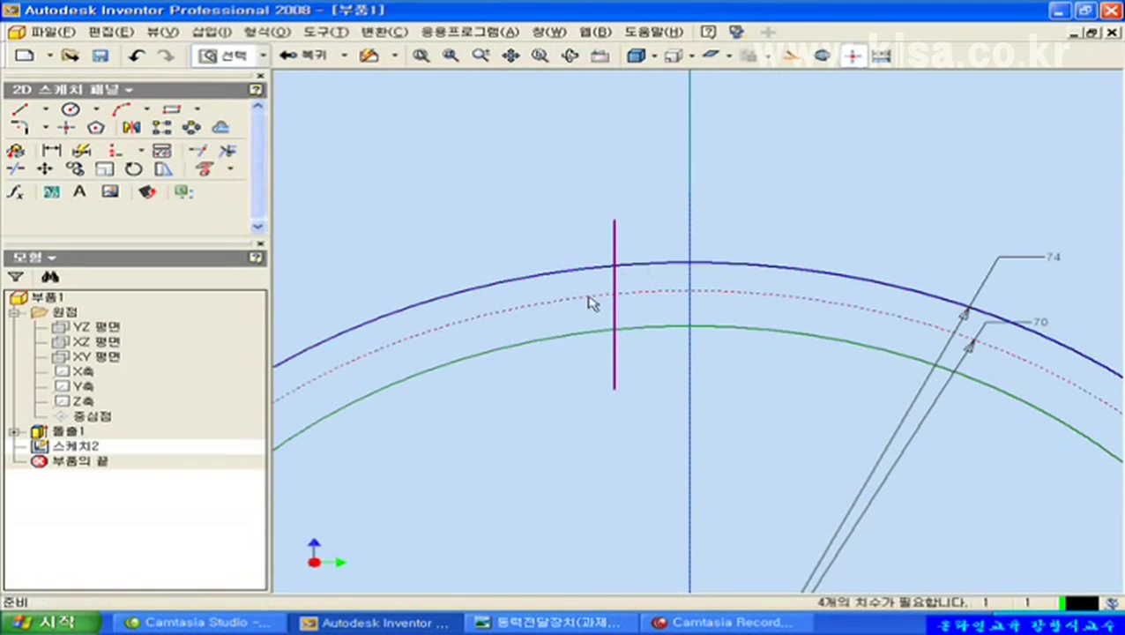
Place a point where the short vertical line crosses the 70 mm circle, and make that line construction geometry
{"action": "mouse_move", "coordinate": [619, 314]}
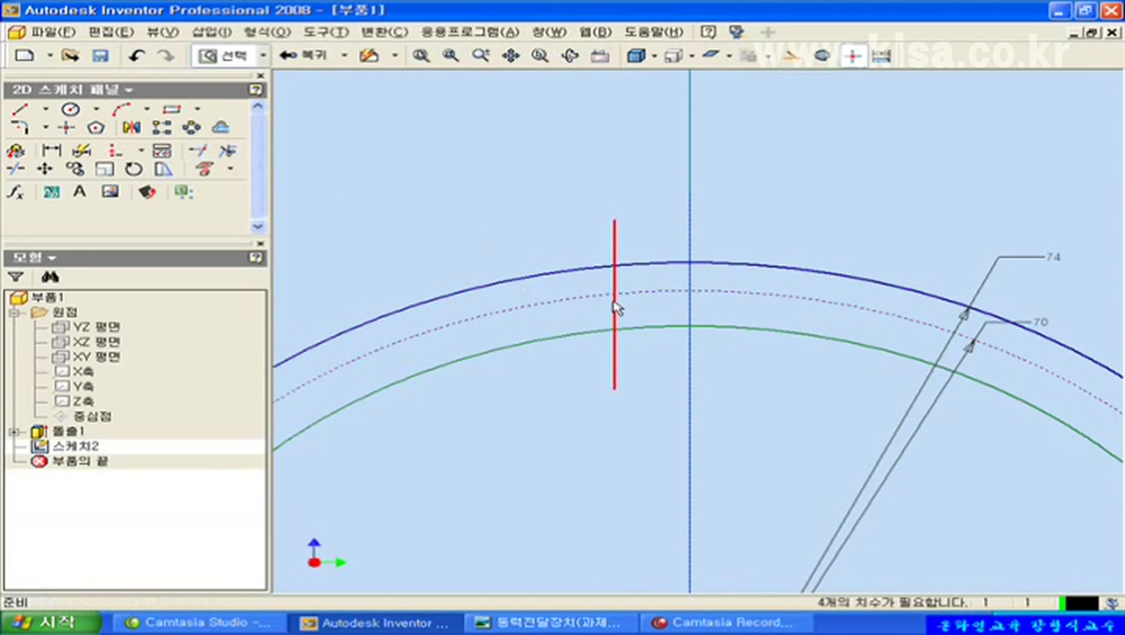
{"action": "left_click", "coordinate": [66, 127]}
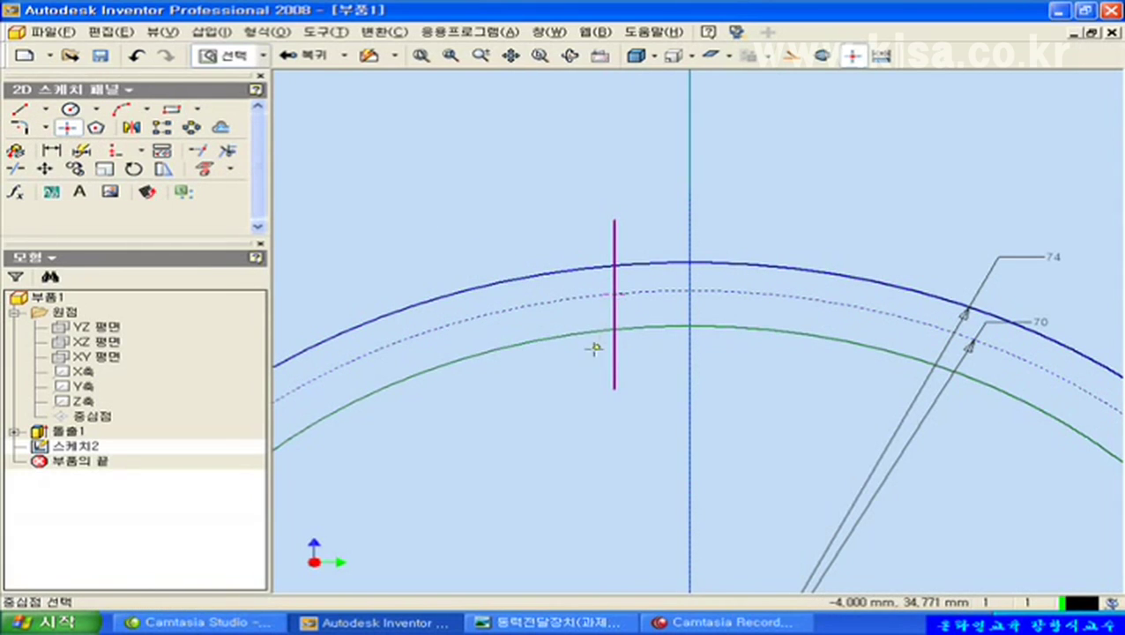
{"action": "right_click", "coordinate": [519, 220]}
{"action": "left_click", "coordinate": [586, 239]}
{"action": "left_click", "coordinate": [615, 248]}
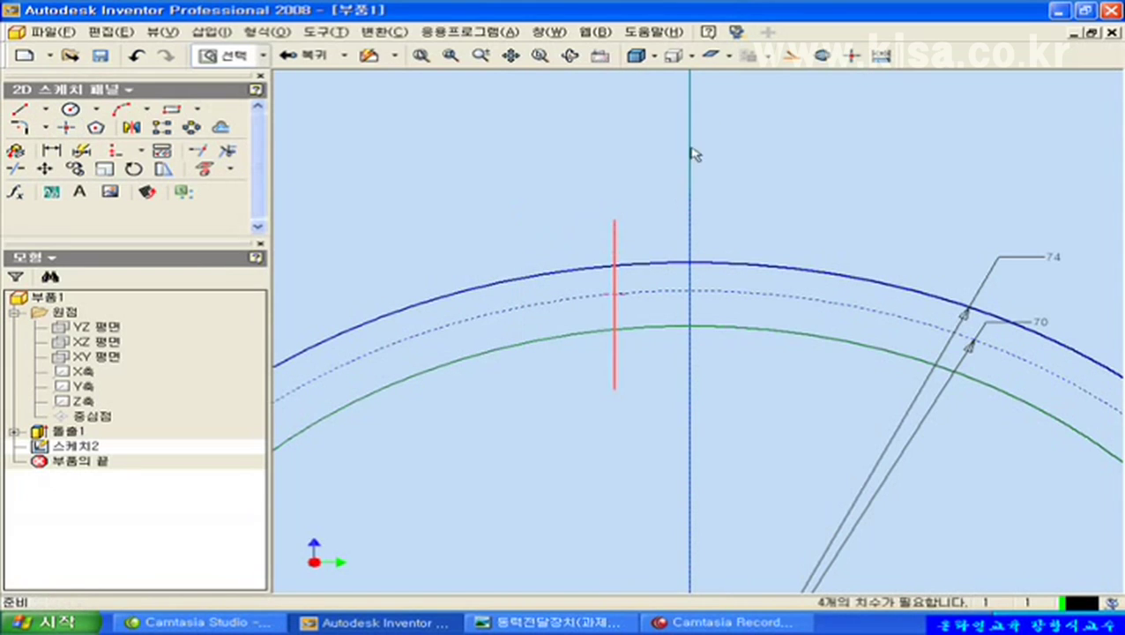
{"action": "left_click", "coordinate": [783, 58]}
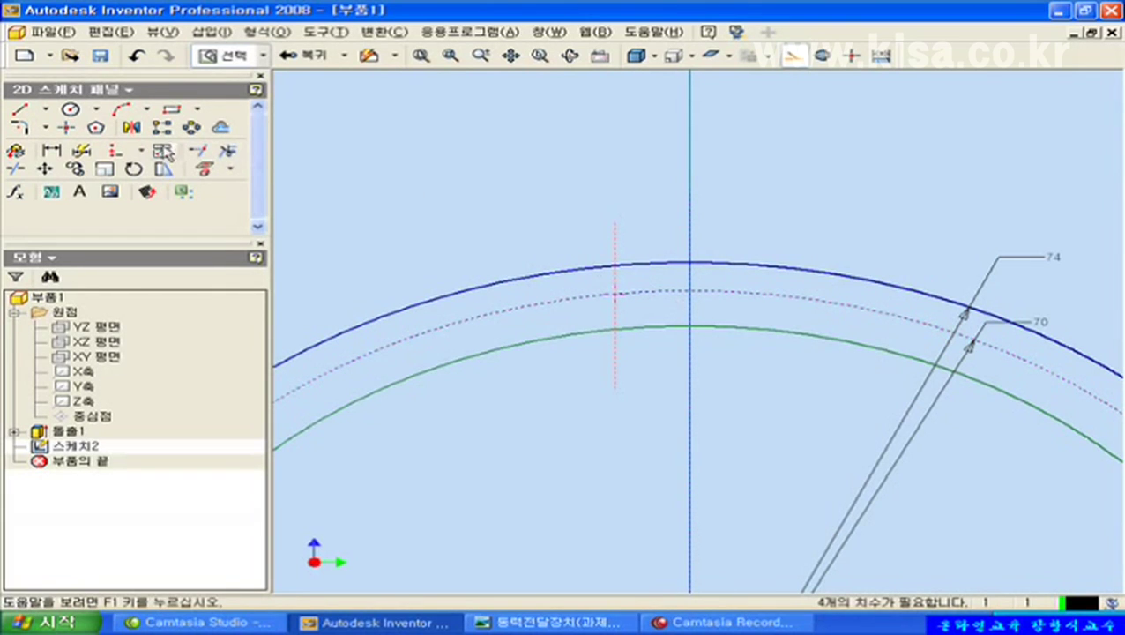
Dimension the short construction line from the vertical centreline and set the distance to 2*0.75, i.e. 1.5 mm
{"action": "left_click", "coordinate": [52, 155]}
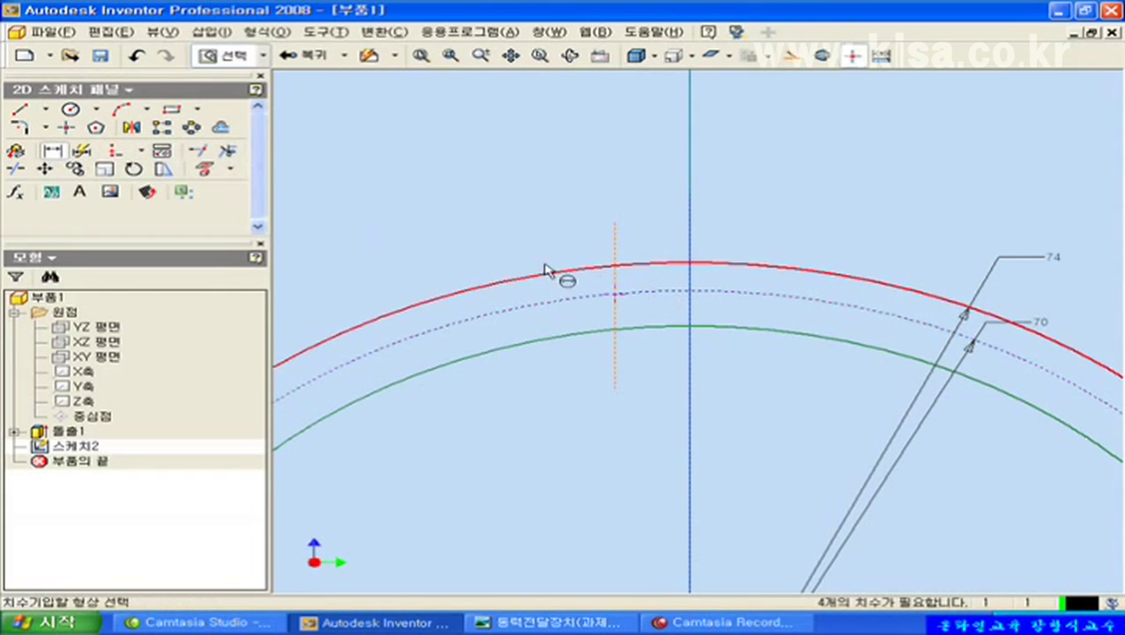
{"action": "left_click", "coordinate": [616, 252]}
{"action": "left_click", "coordinate": [689, 242]}
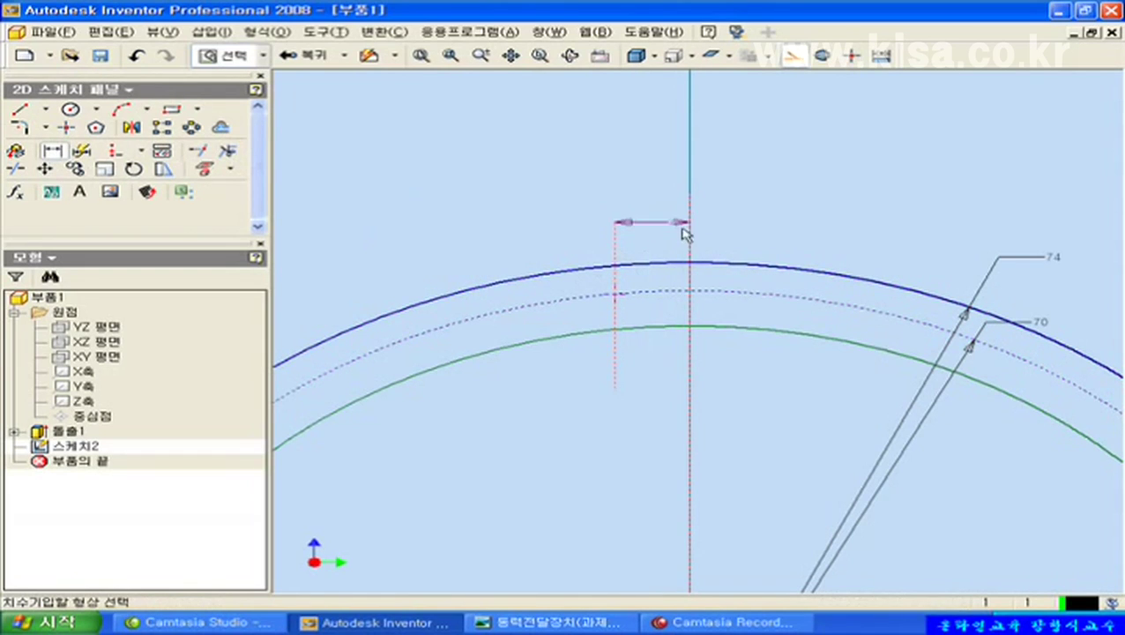
{"action": "left_click", "coordinate": [649, 191]}
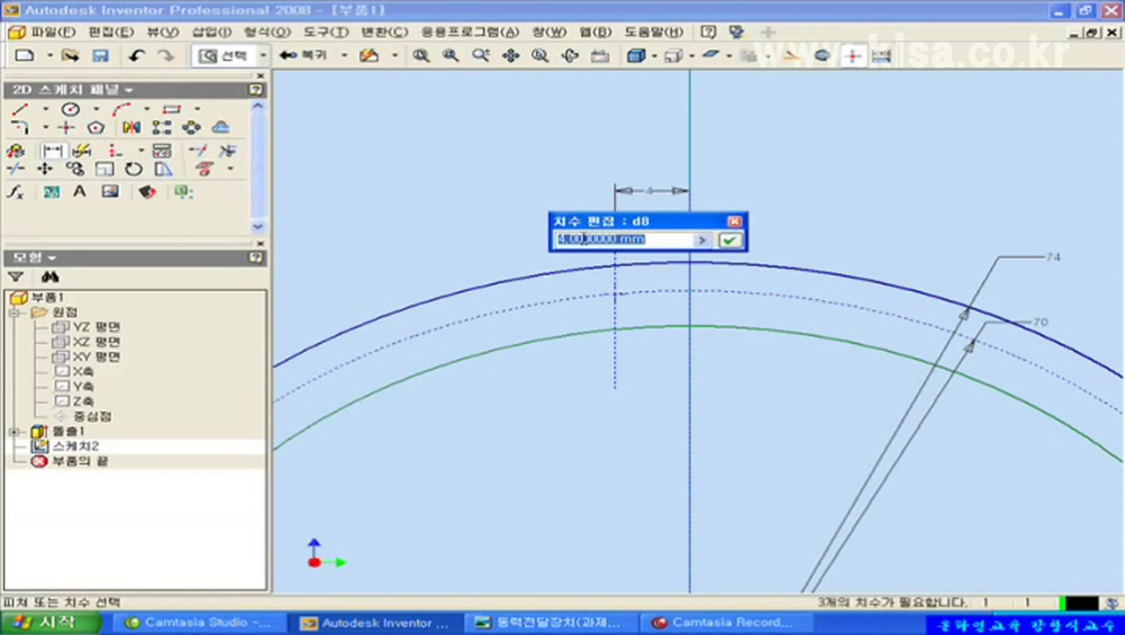
{"action": "type", "text": "3"}
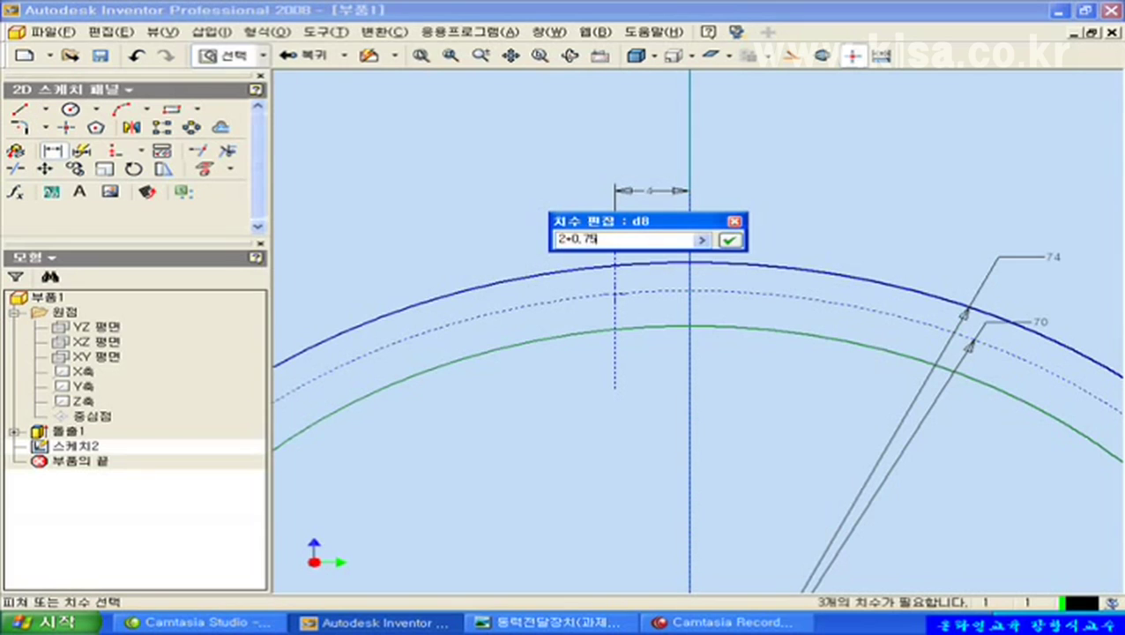
{"action": "key", "text": "Return"}
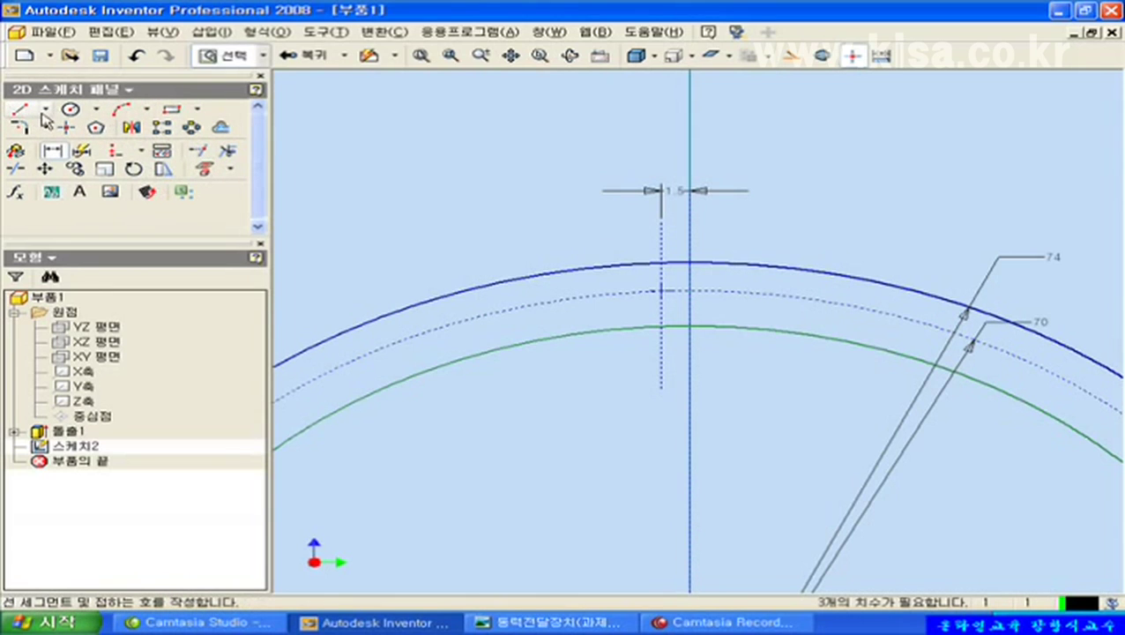
Offset the short construction line to both sides, about 0.9 mm each way
{"action": "left_click", "coordinate": [220, 127]}
{"action": "left_click", "coordinate": [659, 256]}
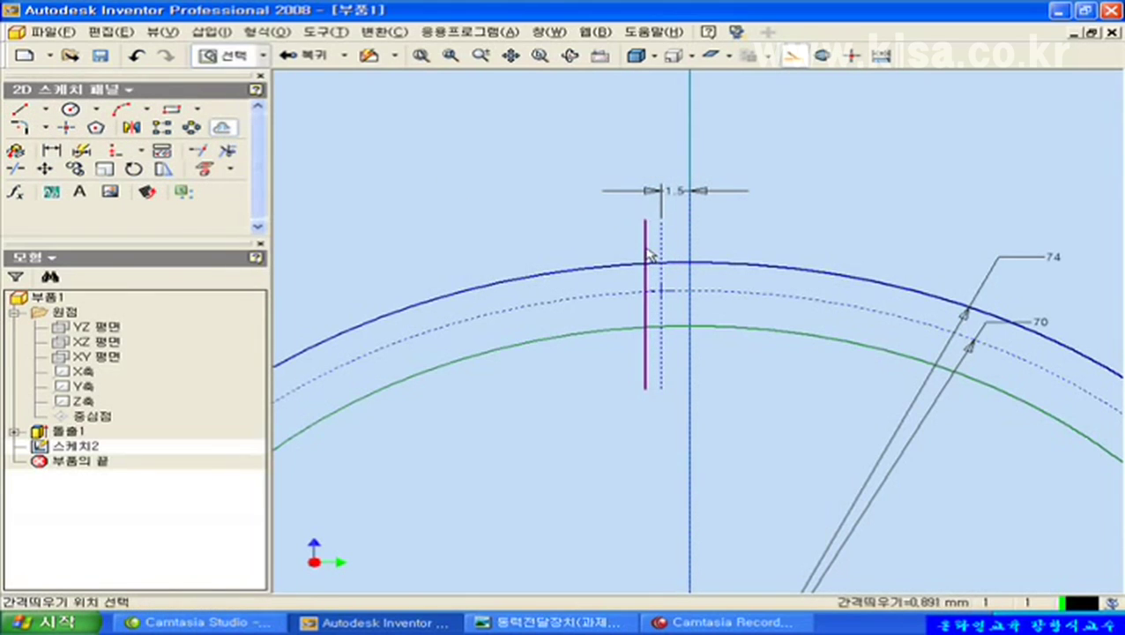
{"action": "left_click", "coordinate": [646, 248]}
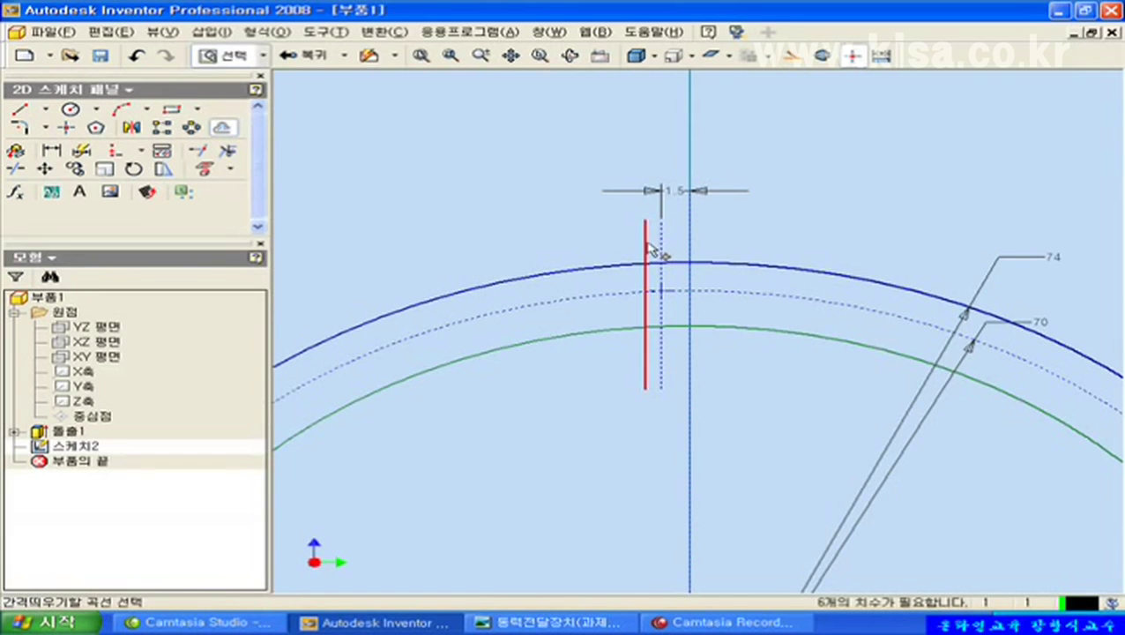
{"action": "left_click", "coordinate": [652, 243]}
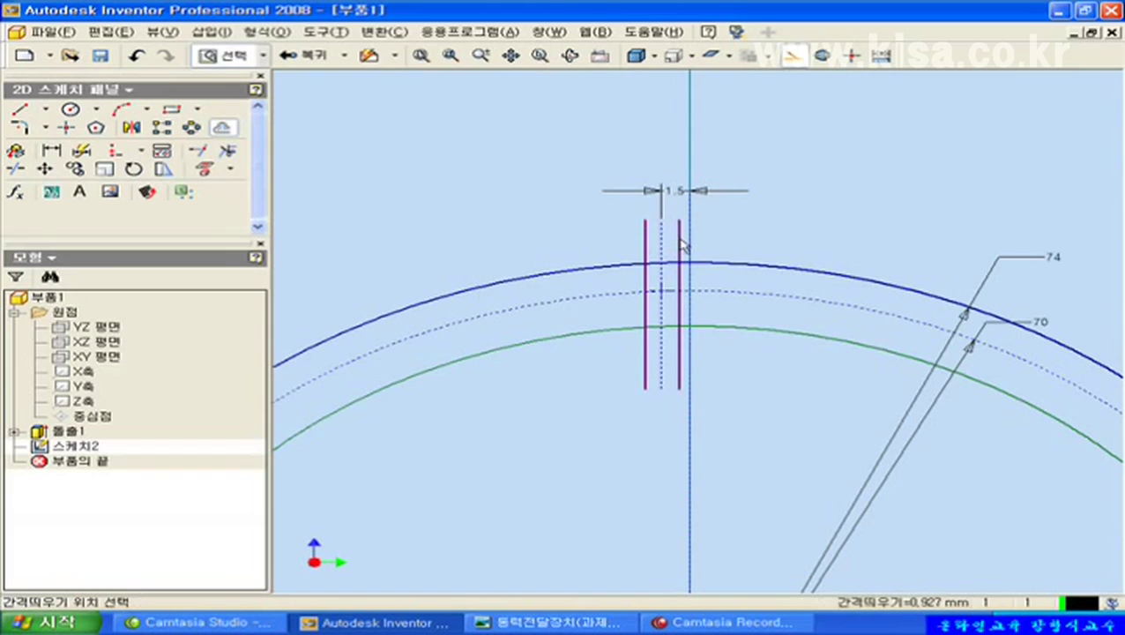
{"action": "left_click", "coordinate": [677, 245]}
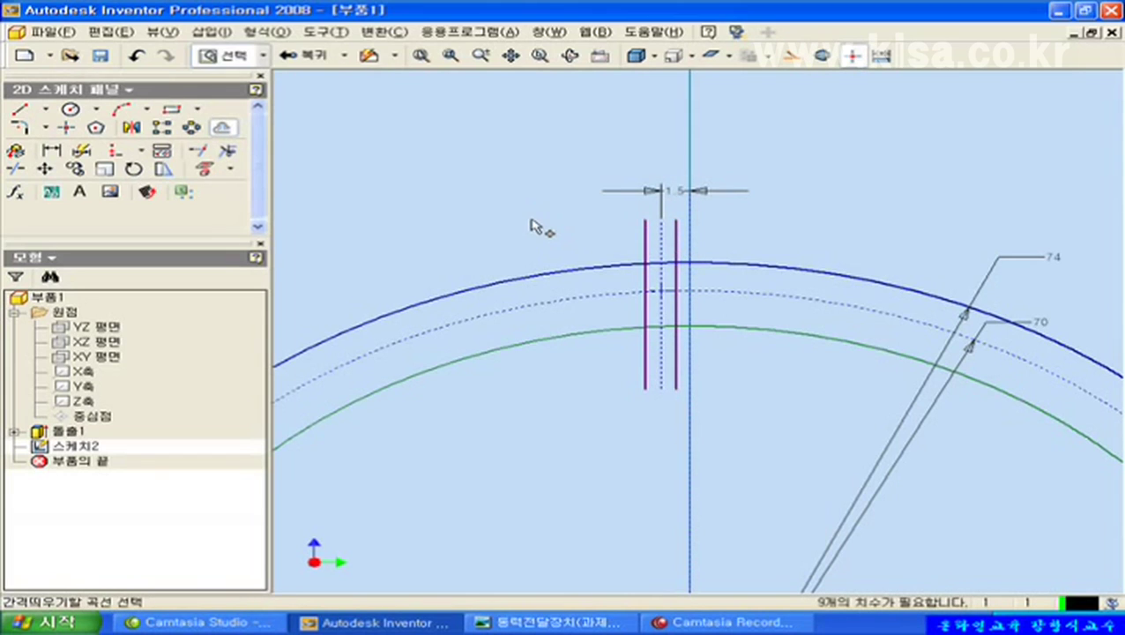
{"action": "right_click", "coordinate": [531, 226]}
{"action": "left_click", "coordinate": [551, 231]}
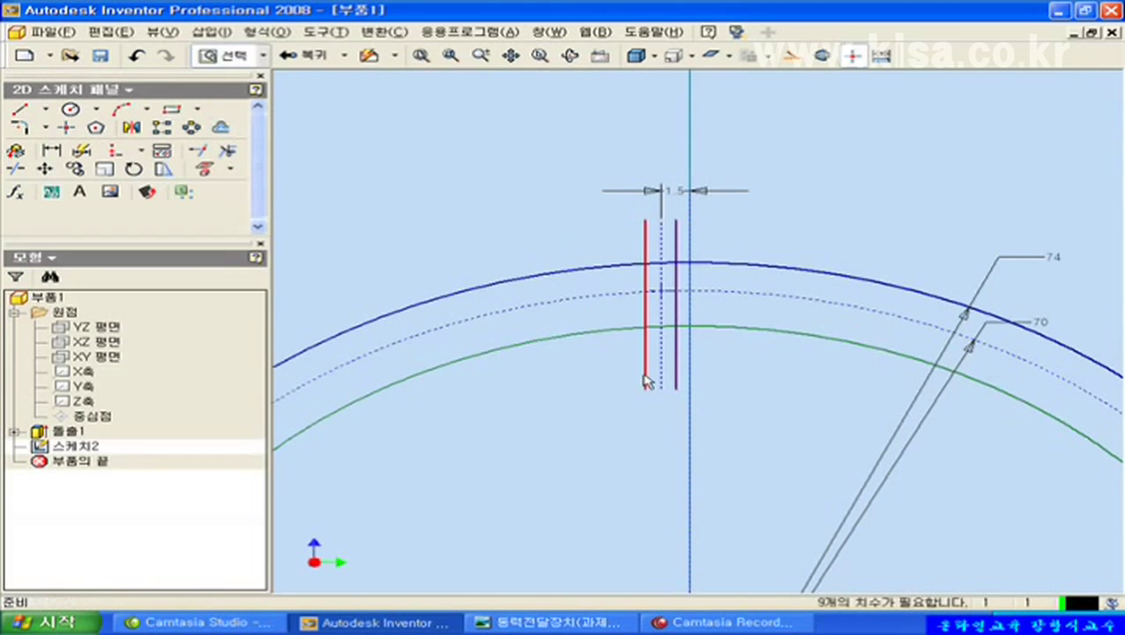
Make both offset lines beside the short vertical line construction geometry
{"action": "left_click", "coordinate": [646, 381]}
{"action": "left_click", "coordinate": [793, 55]}
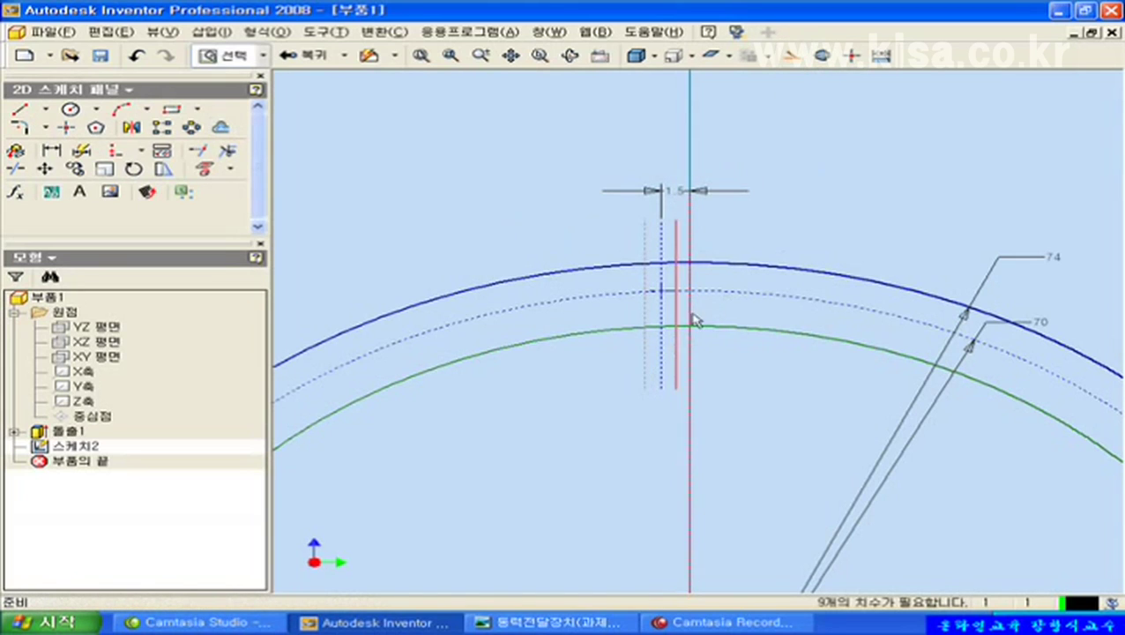
{"action": "left_click", "coordinate": [793, 55]}
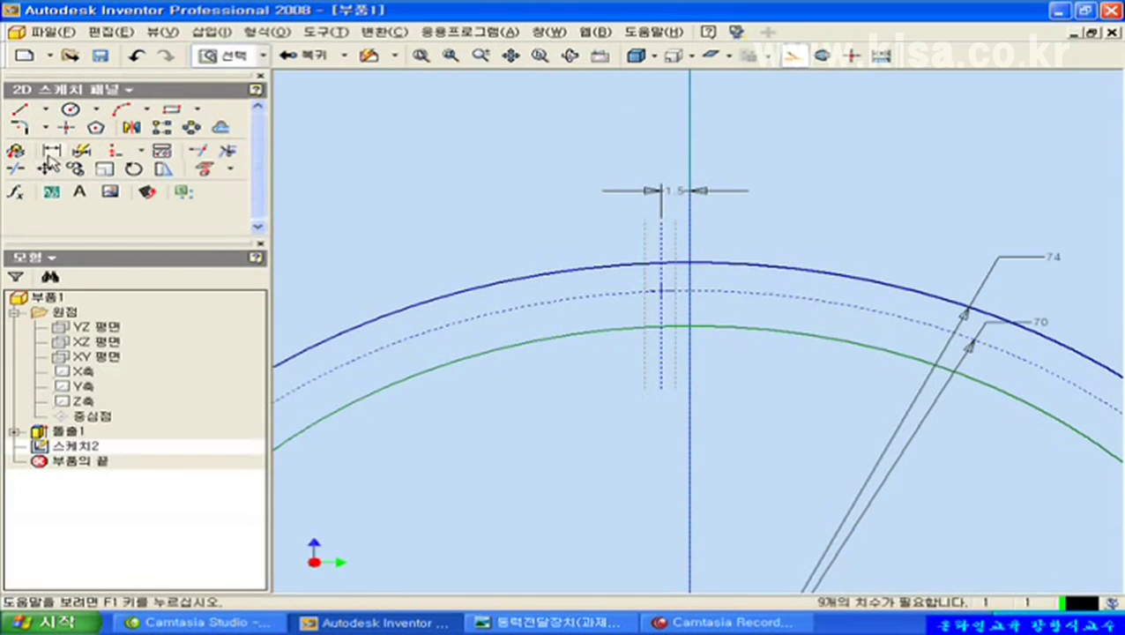
Dimension the left offset line from the short middle line and set the distance to 2/4 mm
{"action": "left_click", "coordinate": [61, 150]}
{"action": "left_click", "coordinate": [63, 152]}
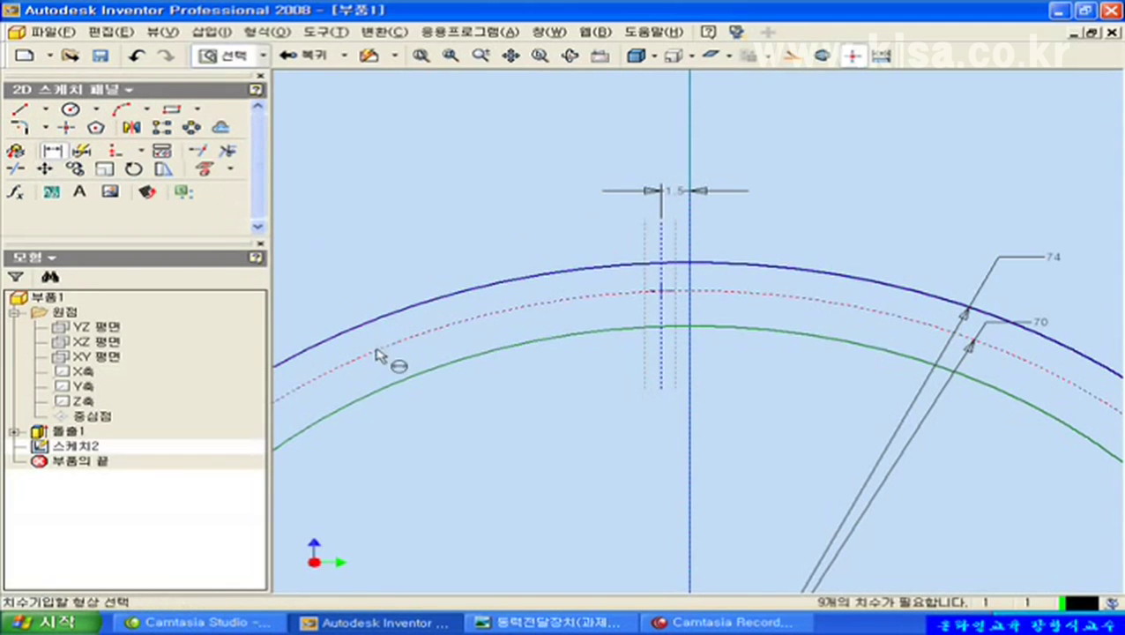
{"action": "left_click", "coordinate": [659, 374]}
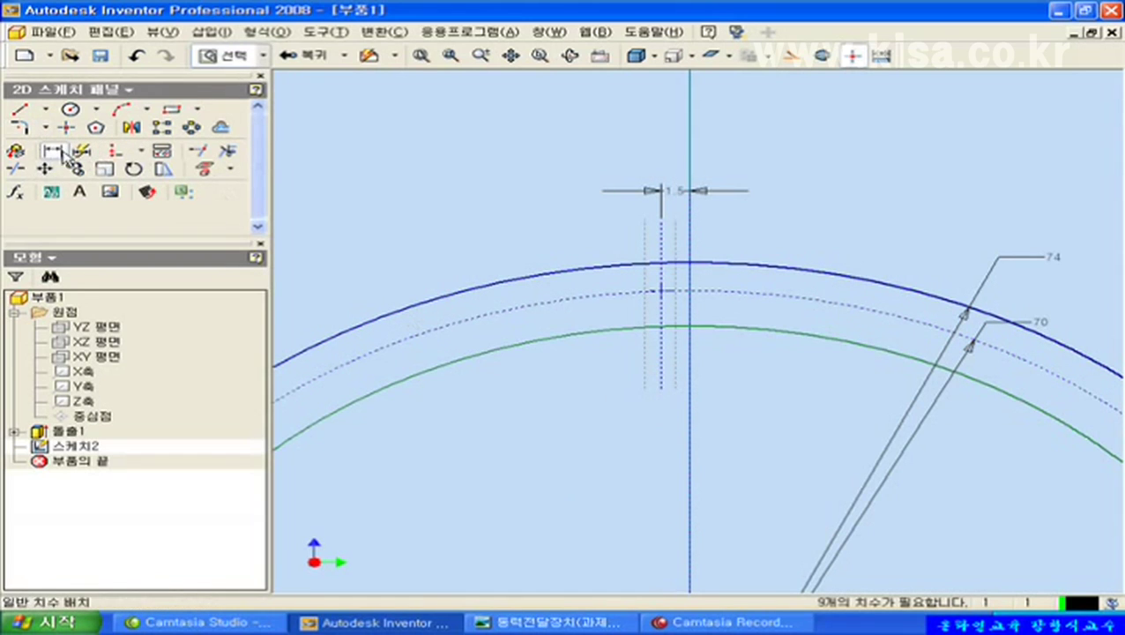
{"action": "left_click", "coordinate": [663, 396]}
{"action": "left_click", "coordinate": [648, 393]}
{"action": "left_click", "coordinate": [651, 441]}
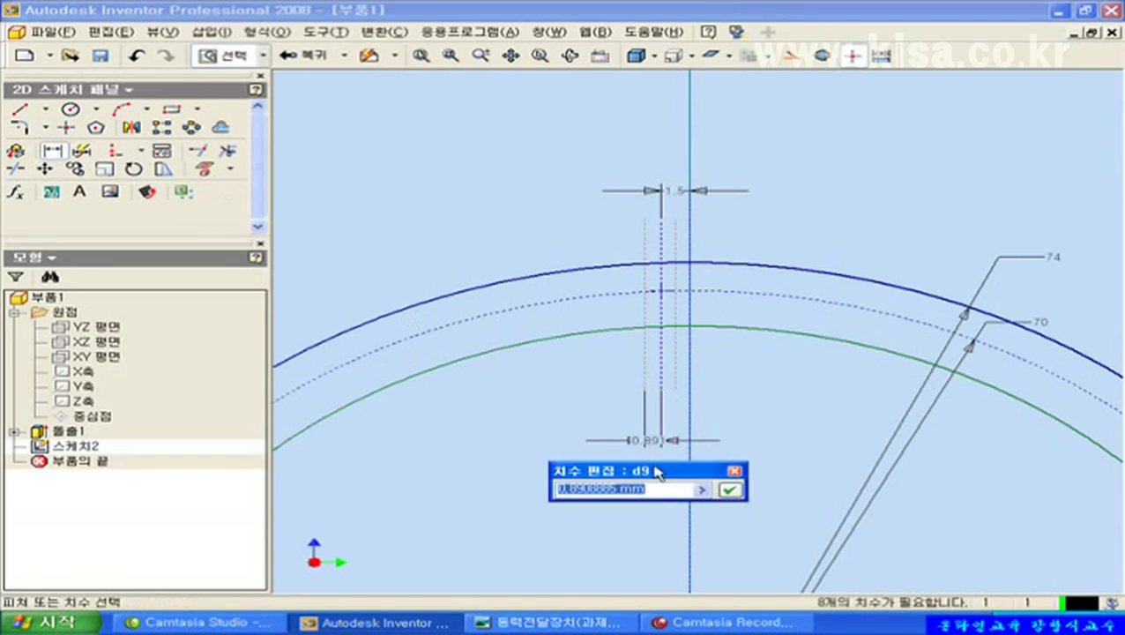
{"action": "type", "text": "2/4"}
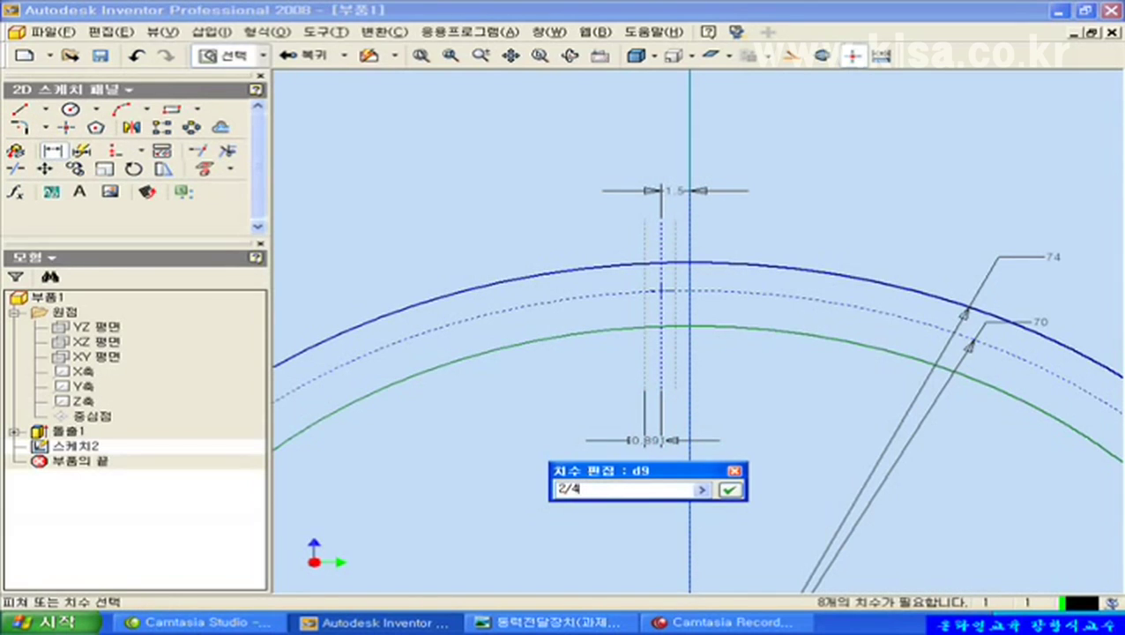
{"action": "left_click", "coordinate": [730, 490]}
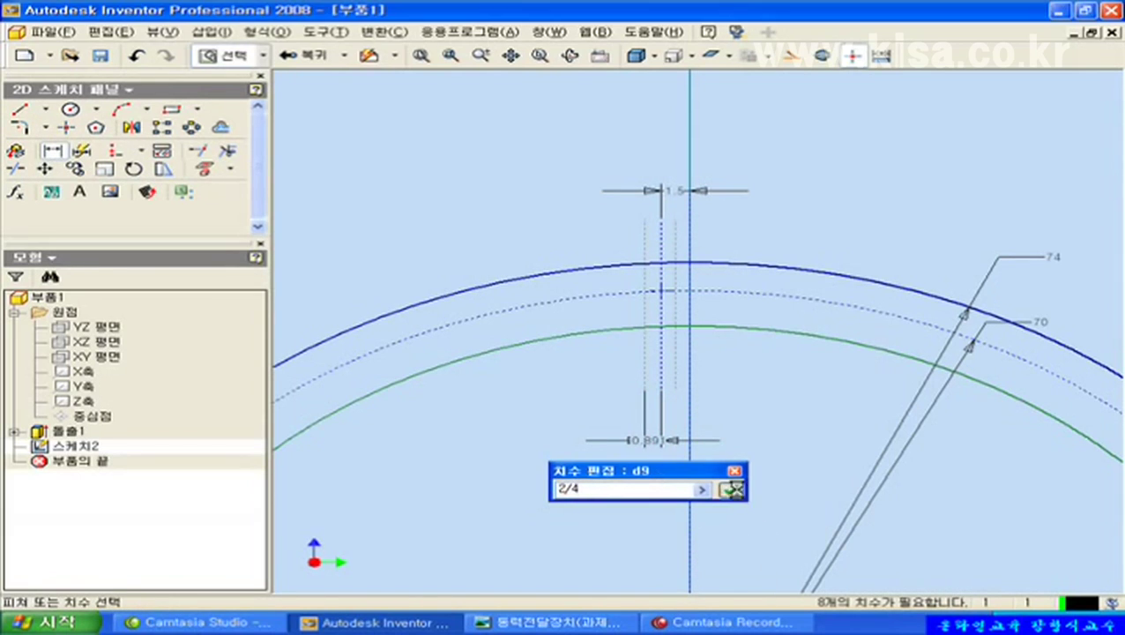